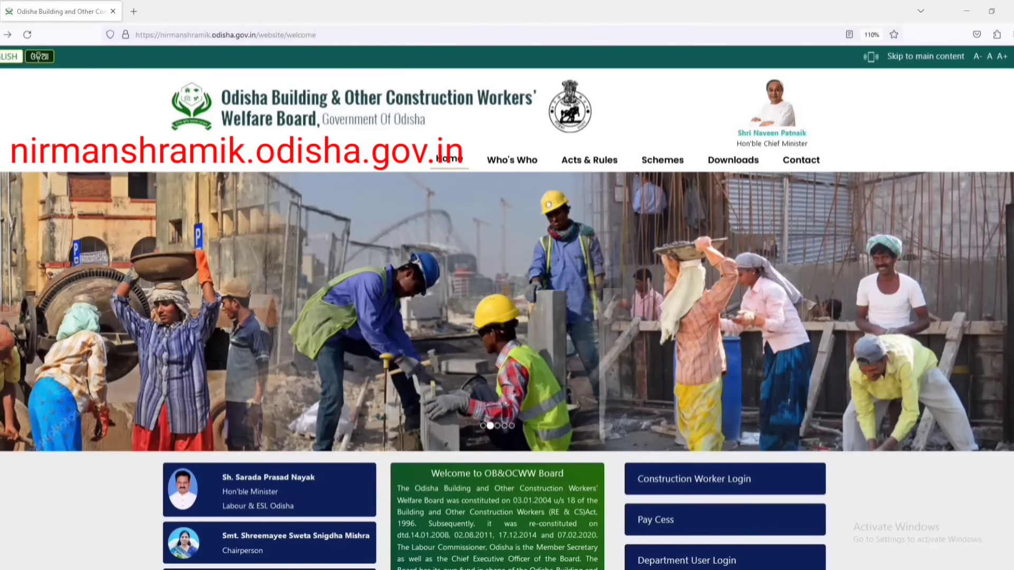
Browse the Odisha BOCW home page and go to NirmanShramik's Construction Worker Login
scroll(507, 317, "down", 4)
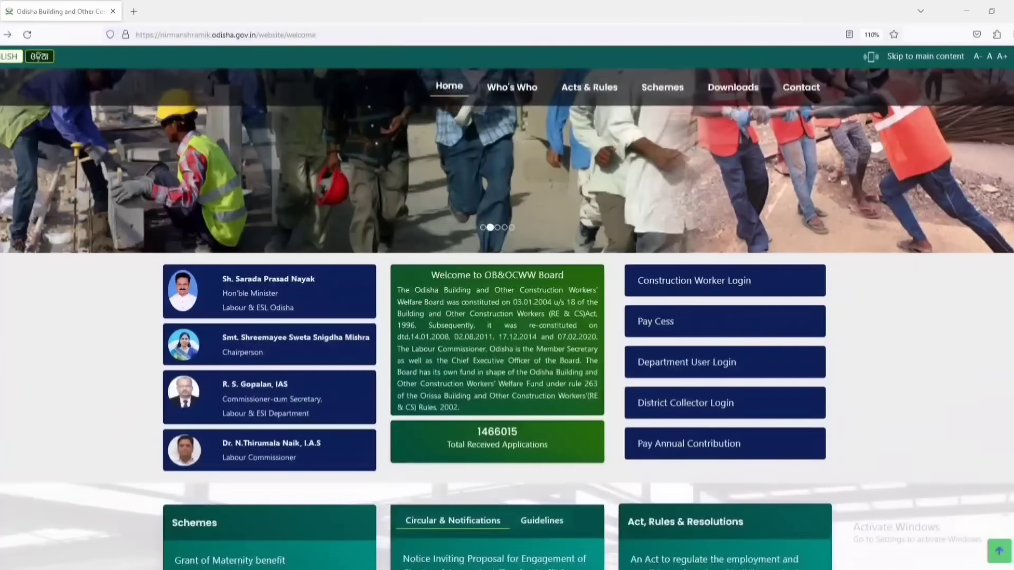
scroll(507, 317, "down", 9)
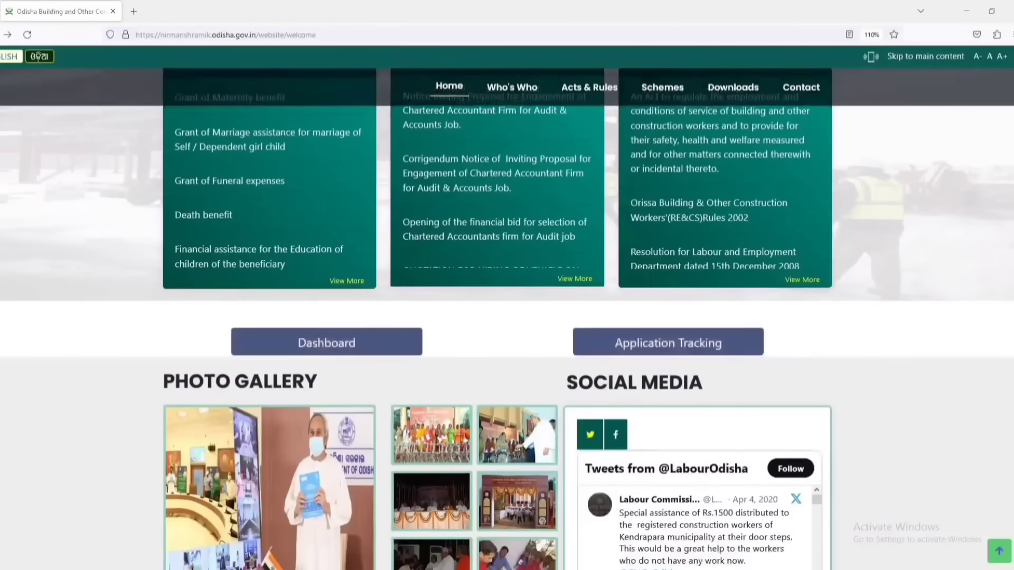
scroll(507, 317, "down", 6)
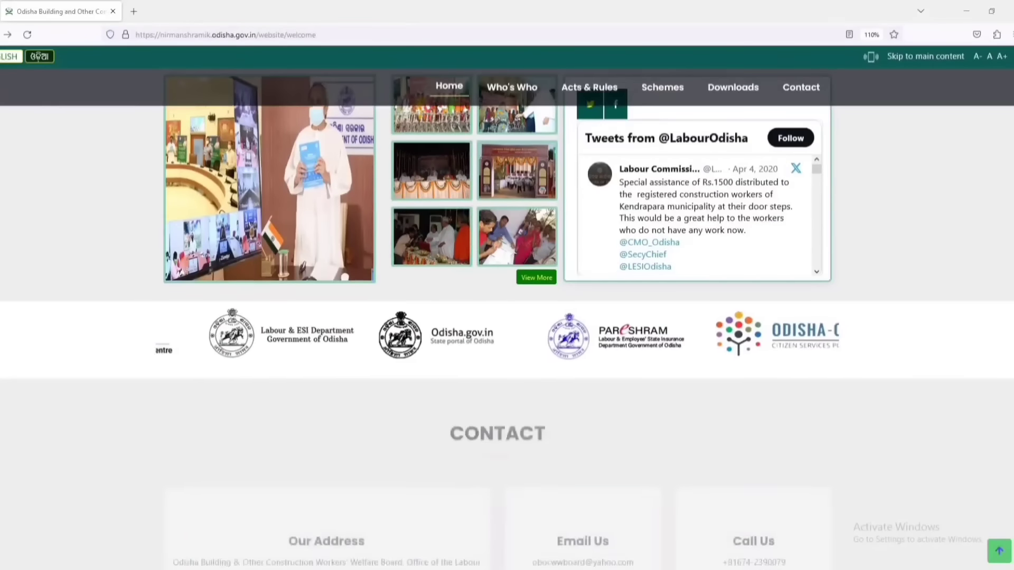
scroll(507, 317, "down", 6)
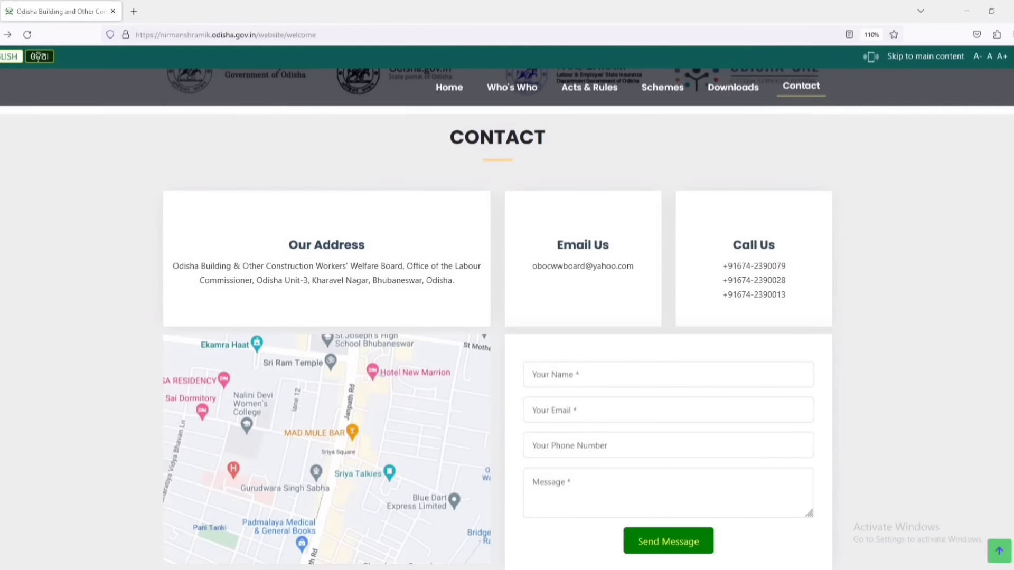
scroll(507, 316, "up", 6)
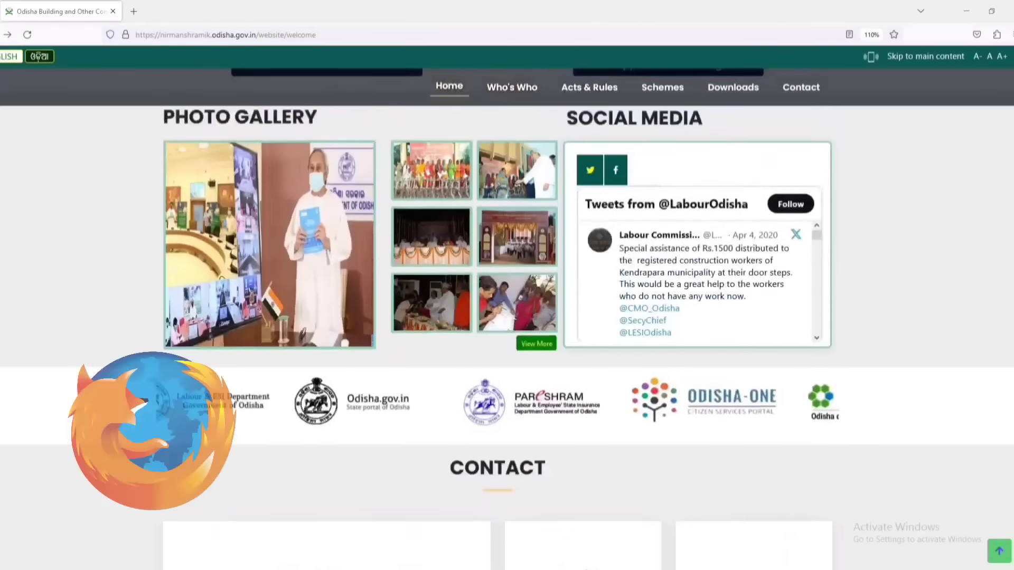
scroll(507, 317, "up", 9)
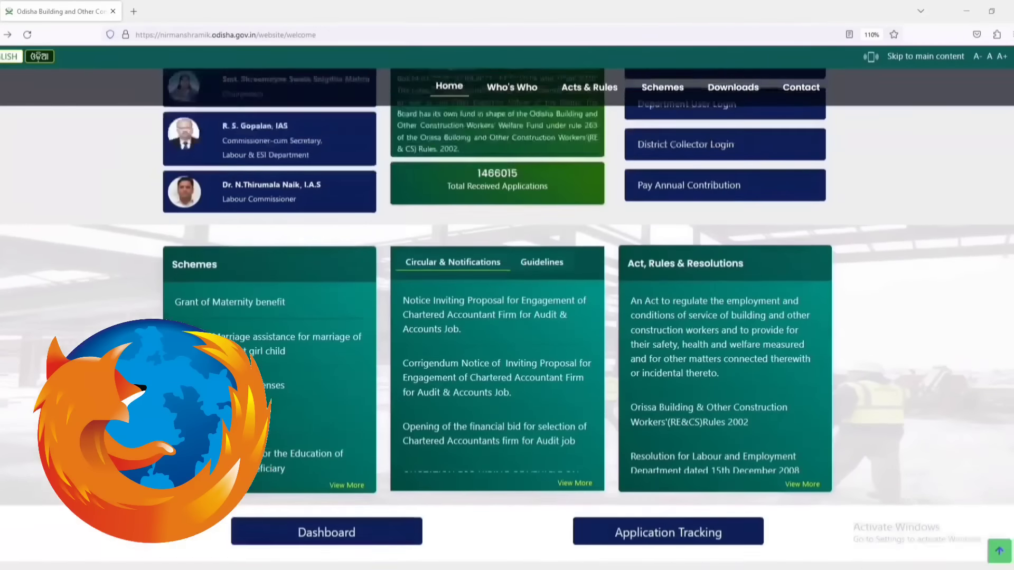
scroll(507, 317, "up", 9)
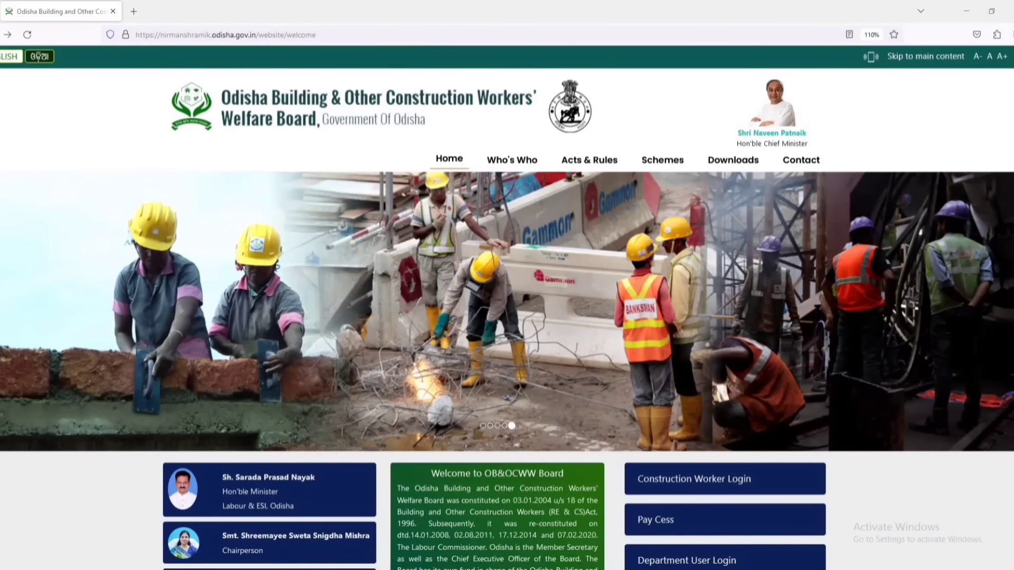
scroll(507, 317, "down", 3)
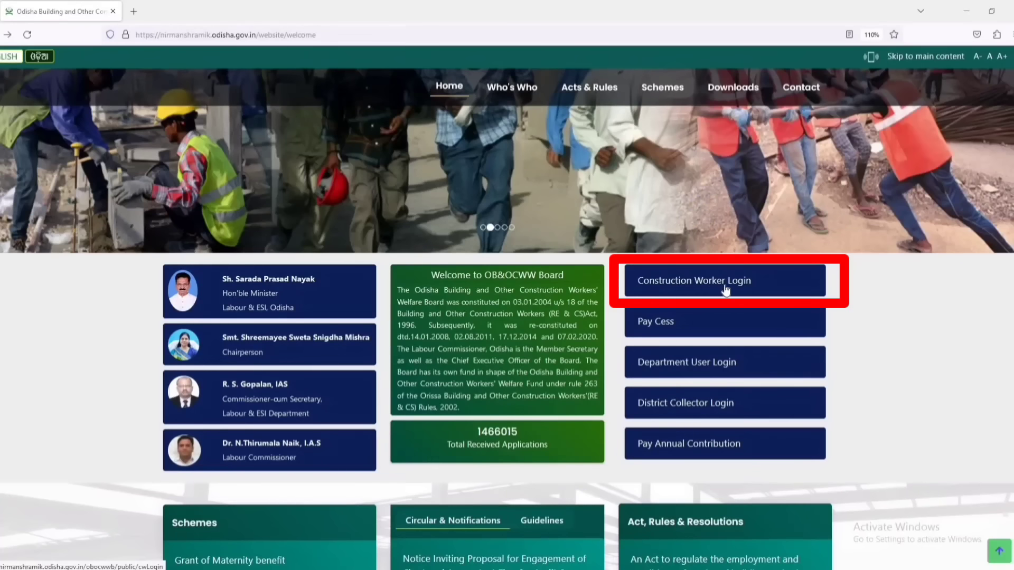
left_click(698, 285)
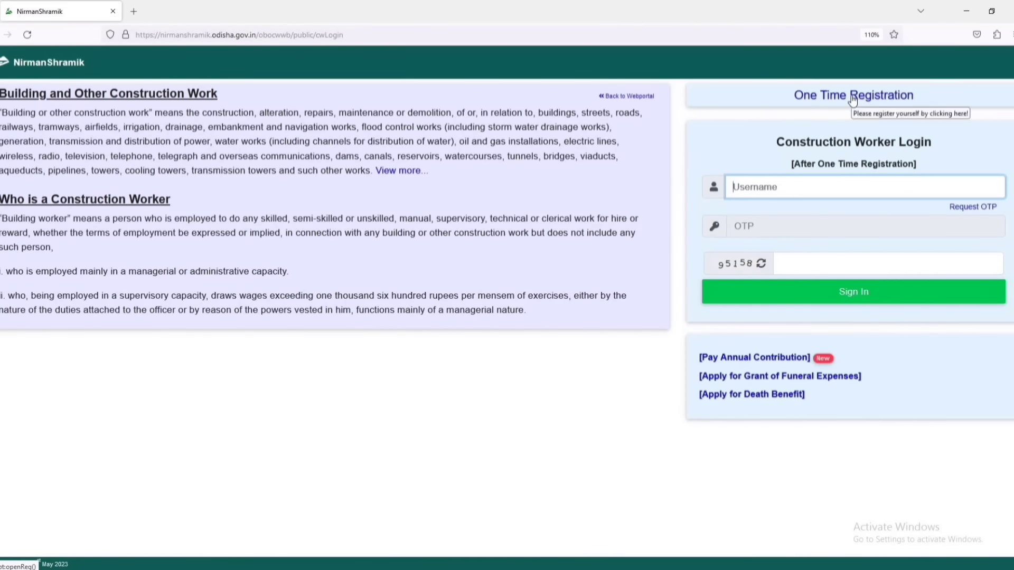
Start One Time Registration and accept the Terms & Conditions eligibility declaration
left_click(852, 99)
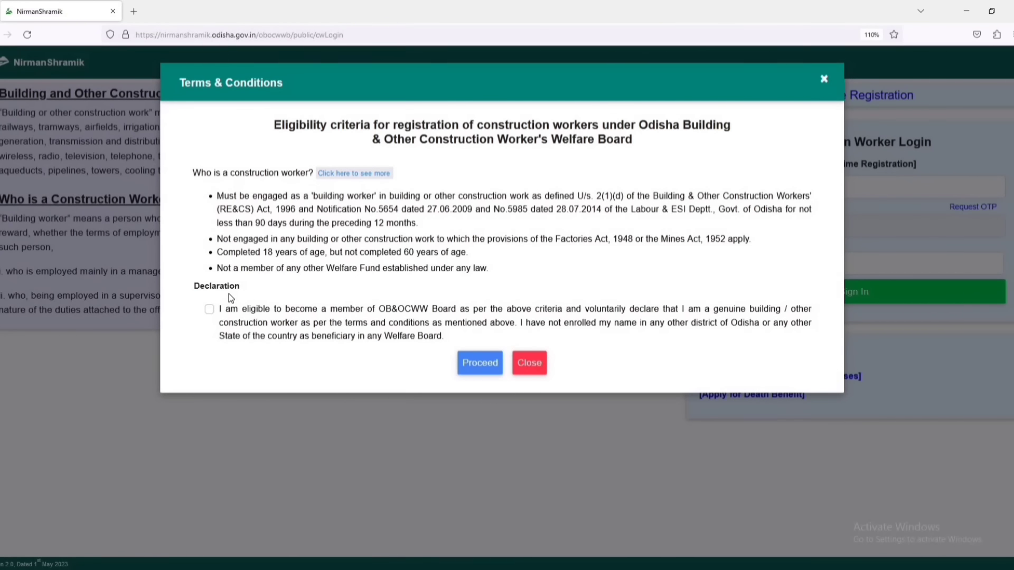
left_click(210, 312)
left_click(479, 368)
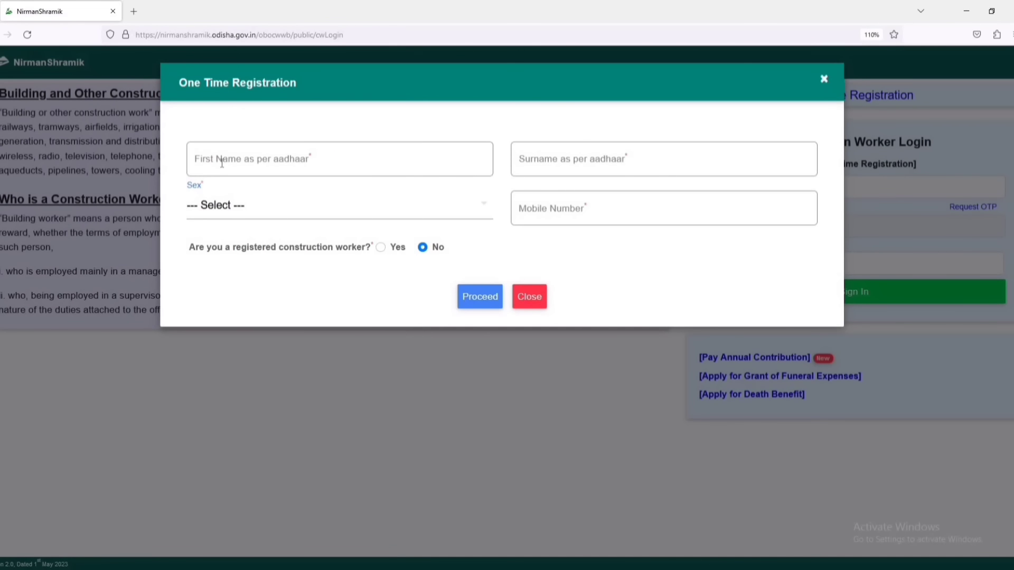
Fill in the worker's first name, surname, sex Male and mobile number, then request the OTP
left_click(217, 162)
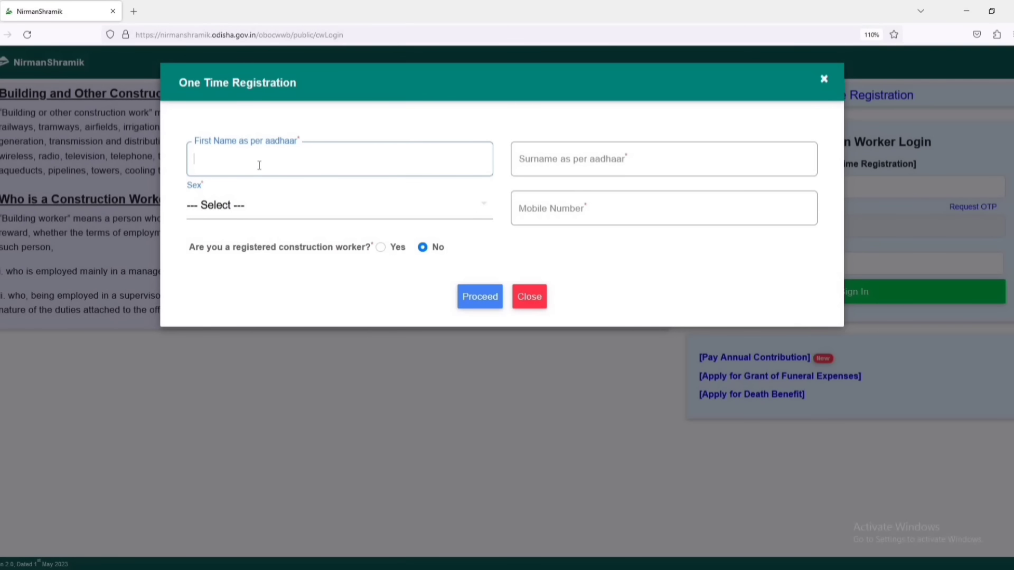
left_click(543, 163)
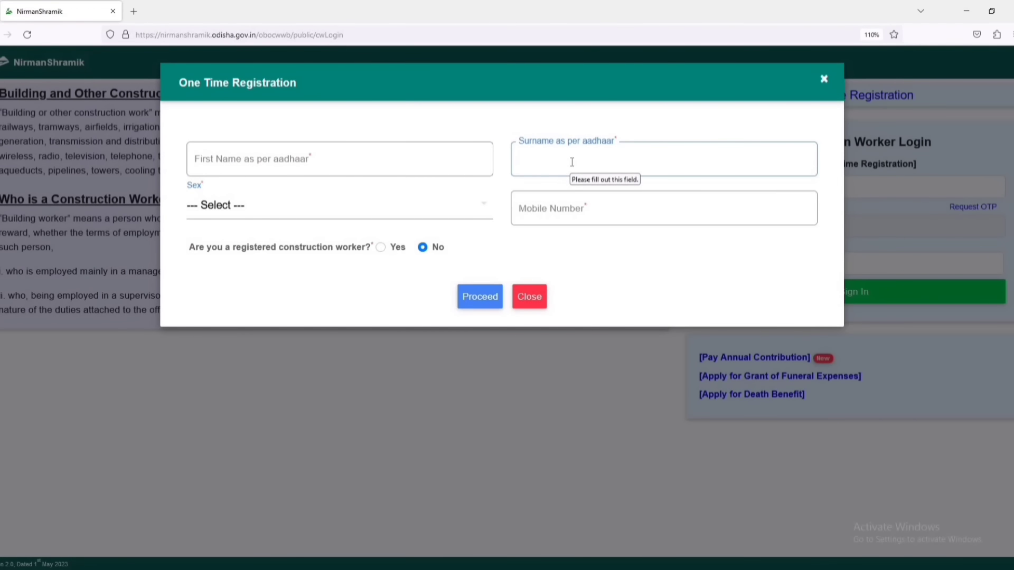
left_click(265, 207)
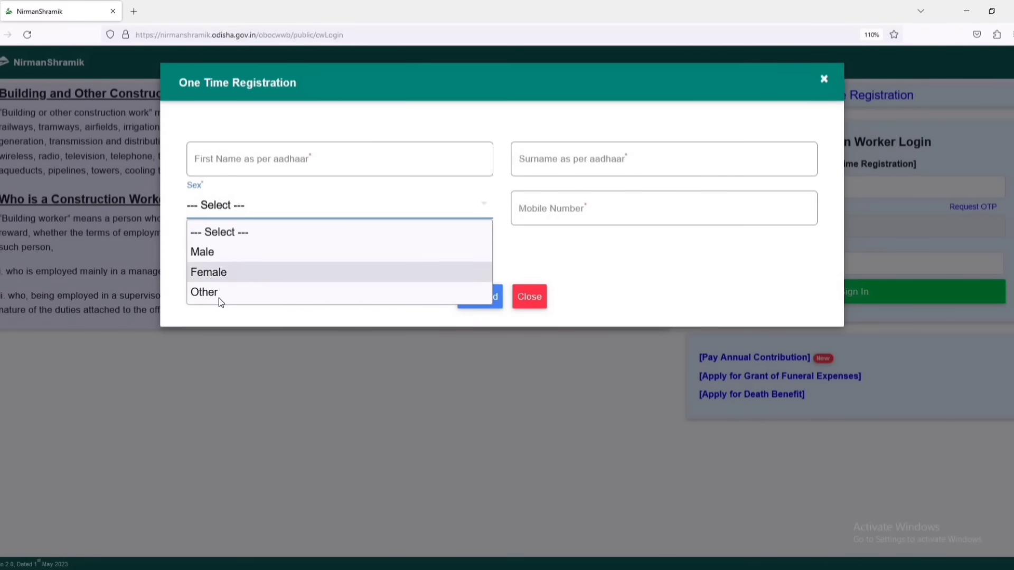
left_click(214, 253)
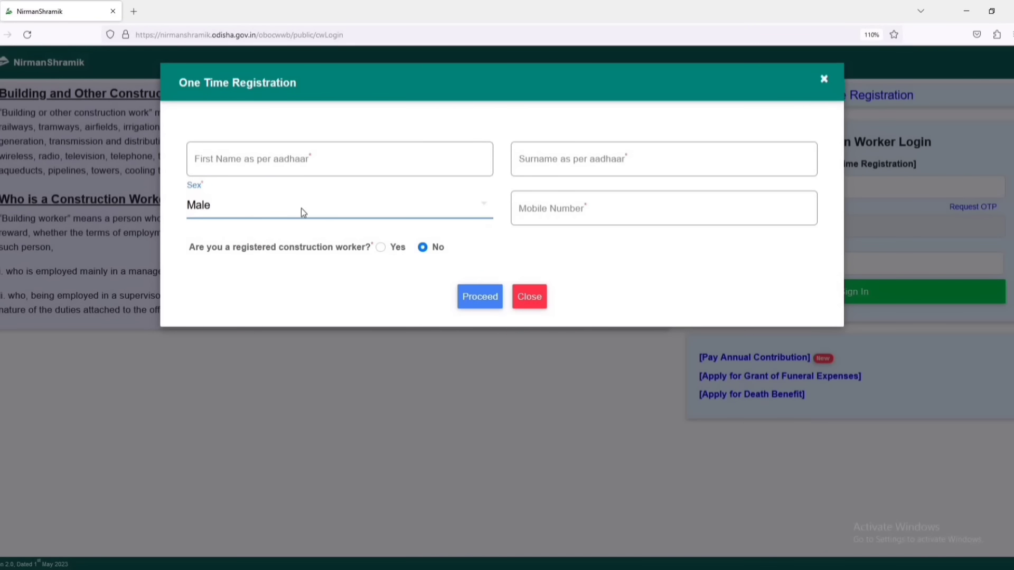
left_click(540, 210)
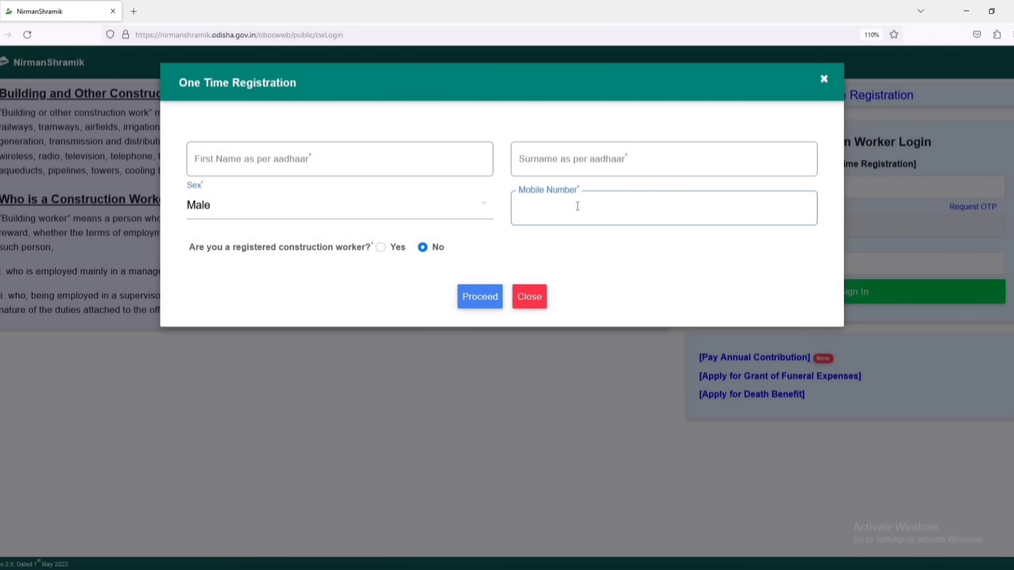
left_click(548, 236)
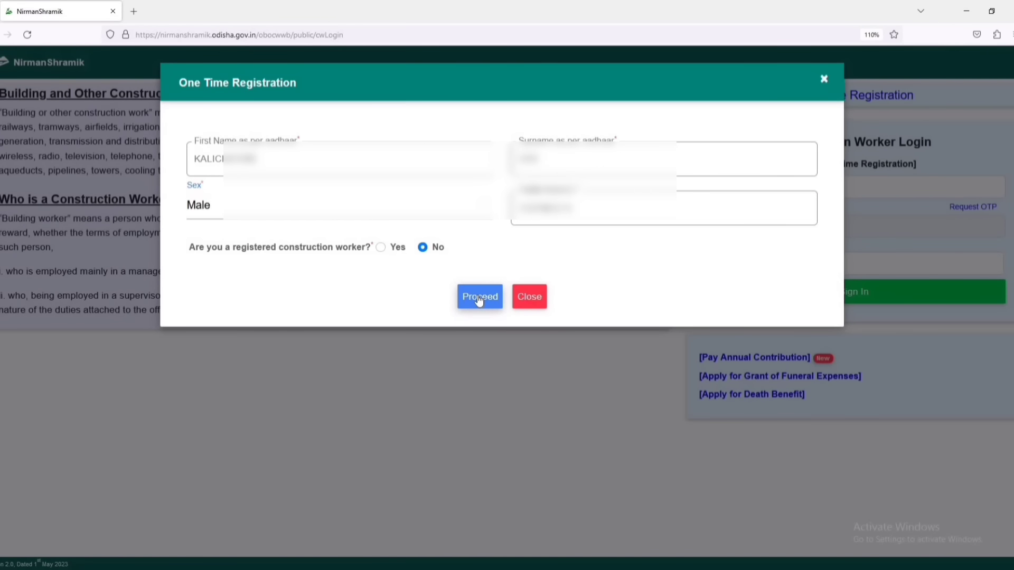
left_click(480, 299)
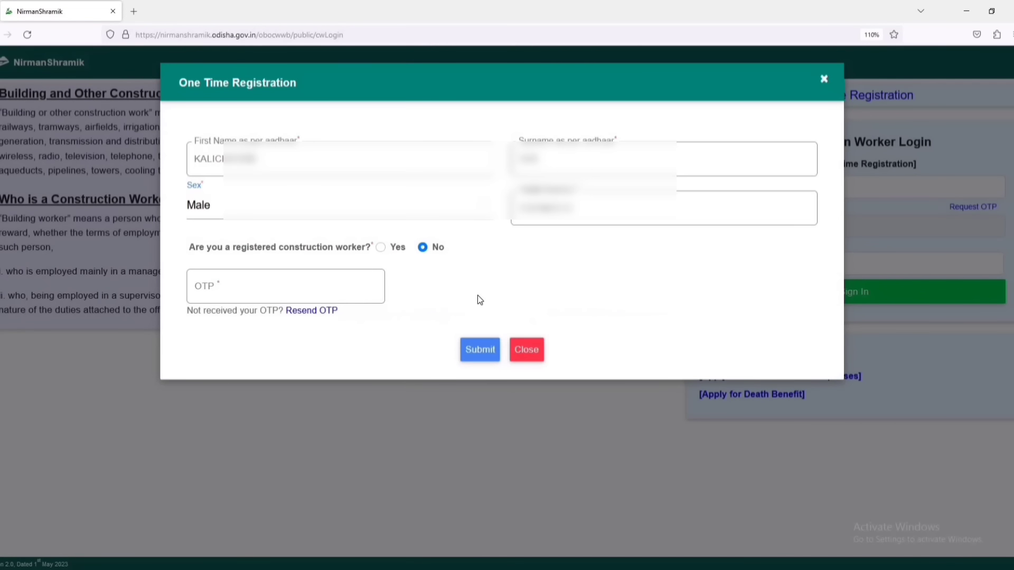
Submit the registration OTP and copy the newly created username
left_click(215, 295)
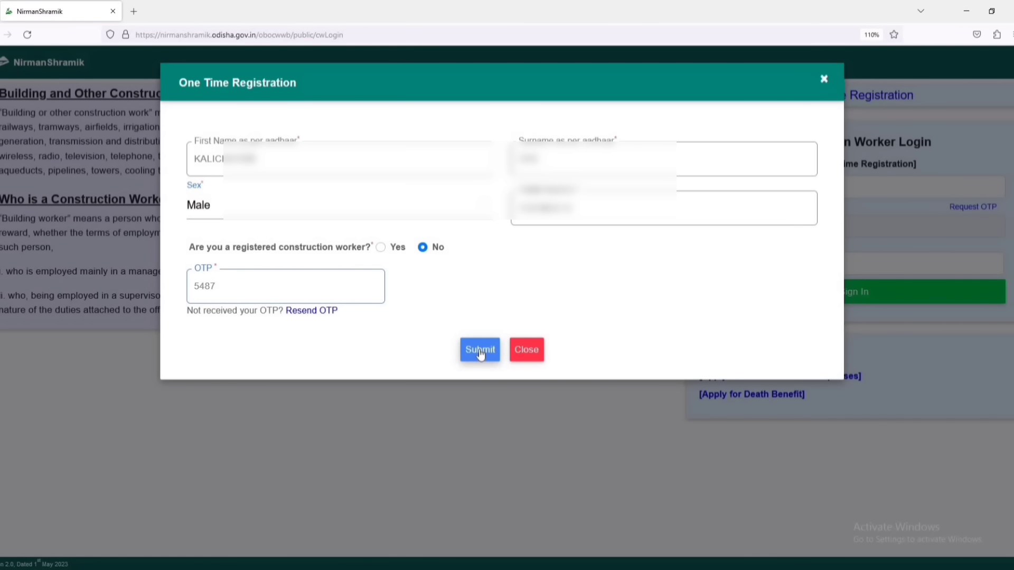
left_click(480, 351)
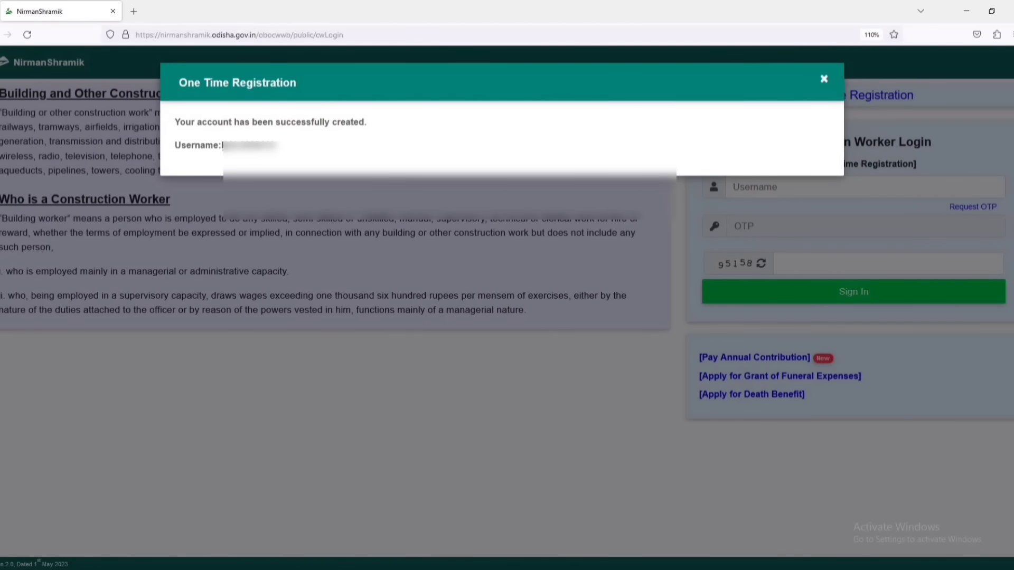
left_click_drag(223, 145, 271, 146)
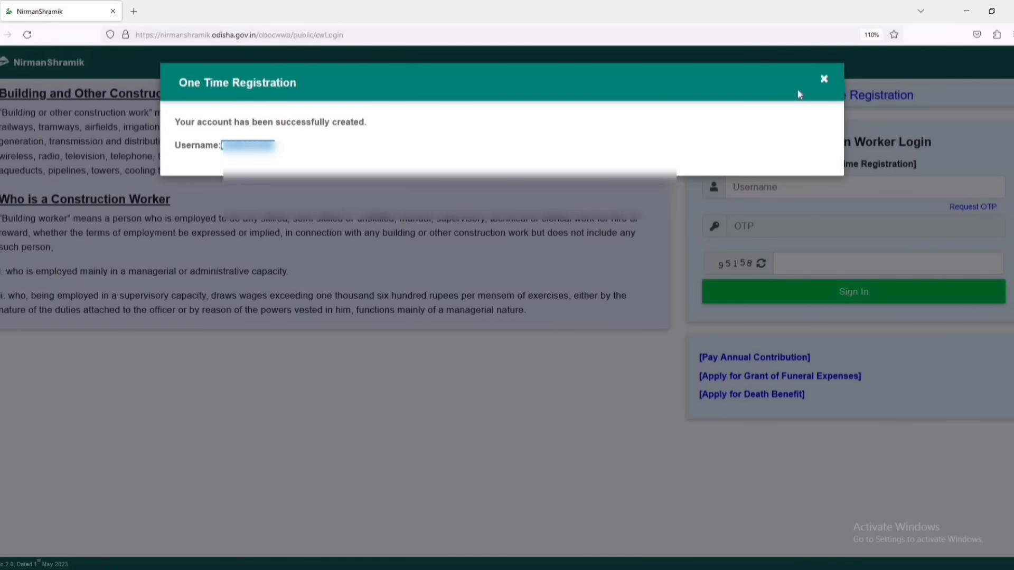
Sign in with the pasted new username, the login OTP and the captcha code
left_click(824, 81)
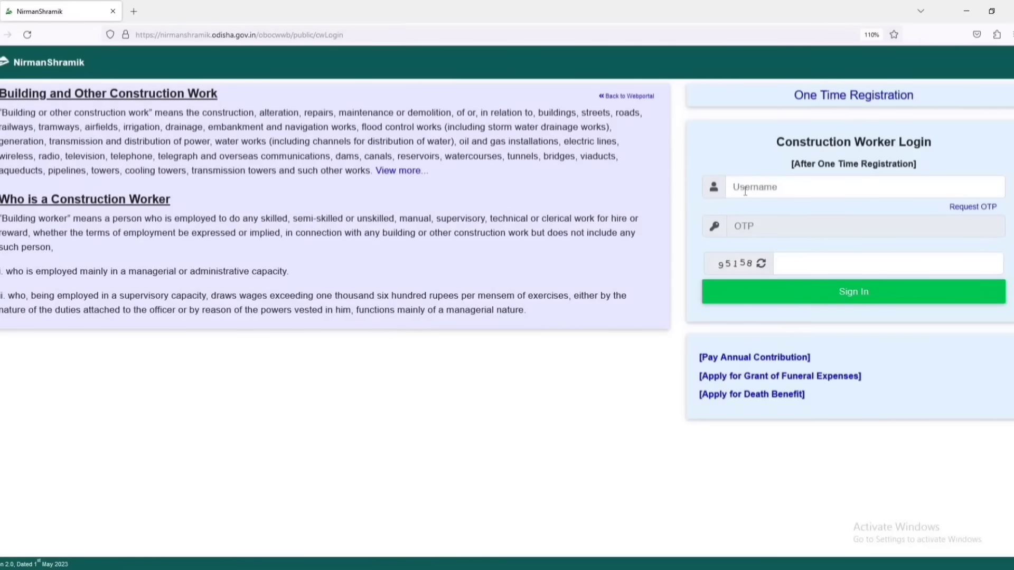
left_click(763, 190)
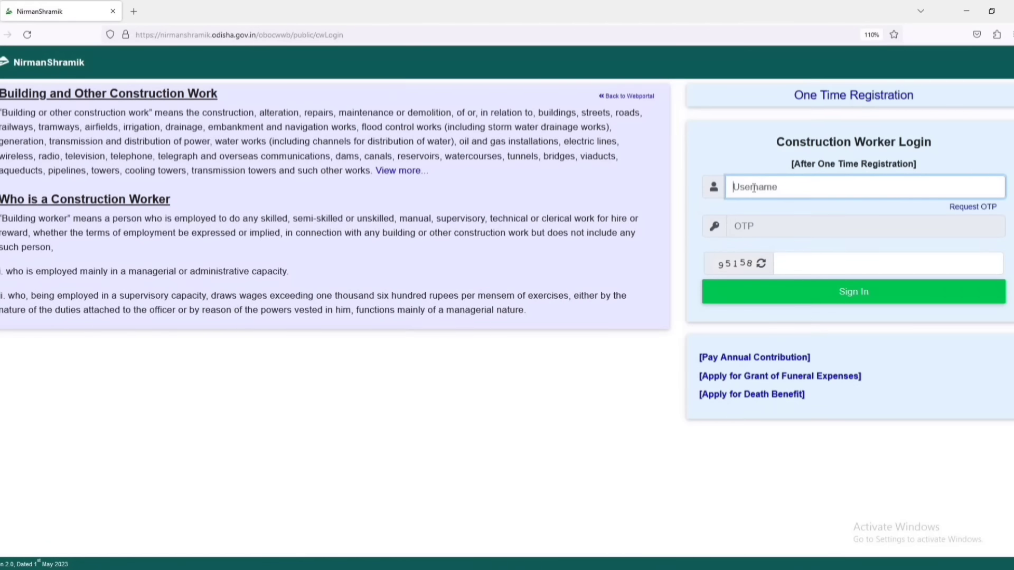
key("ctrl+v")
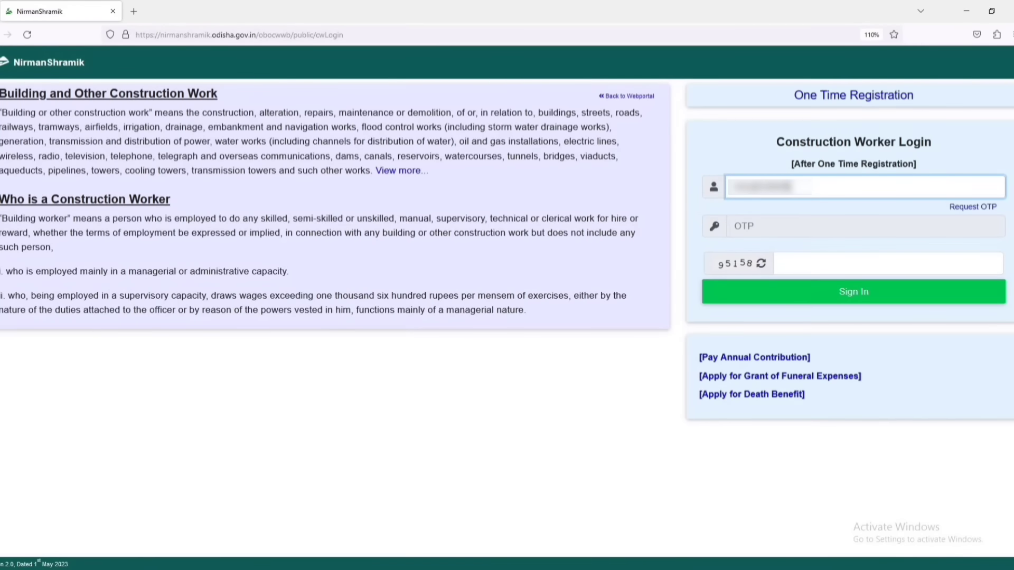
left_click(963, 210)
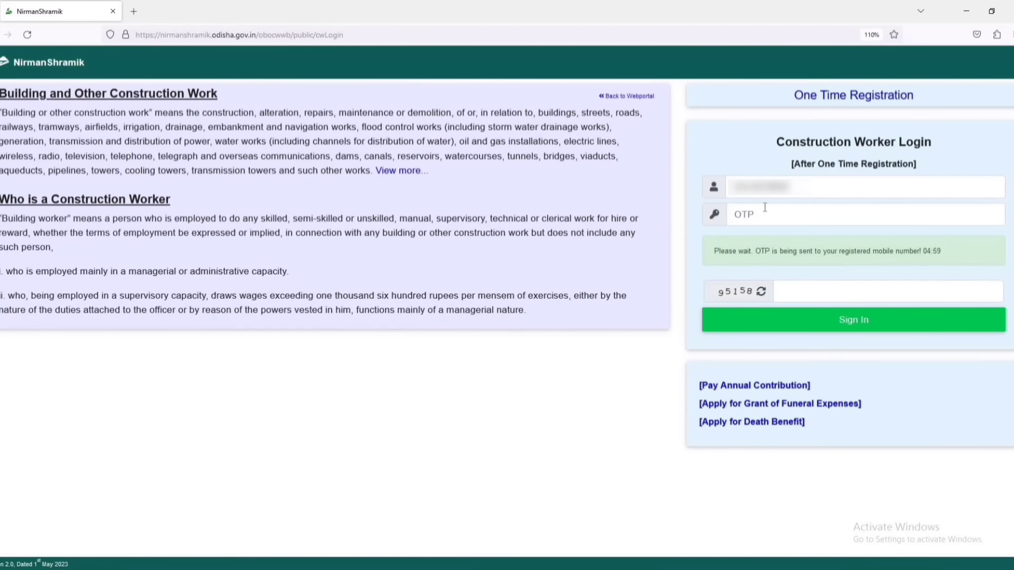
left_click(763, 208)
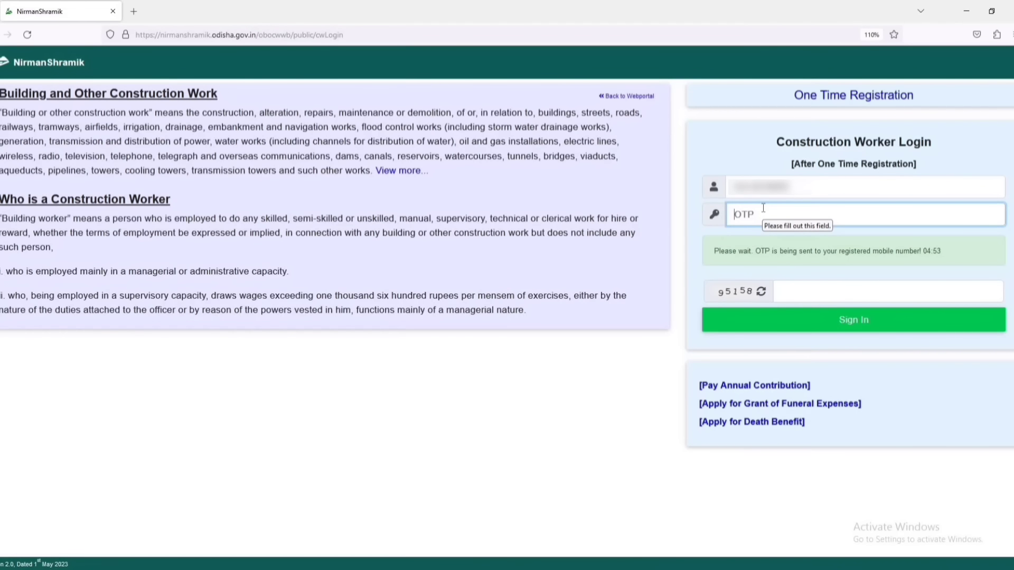
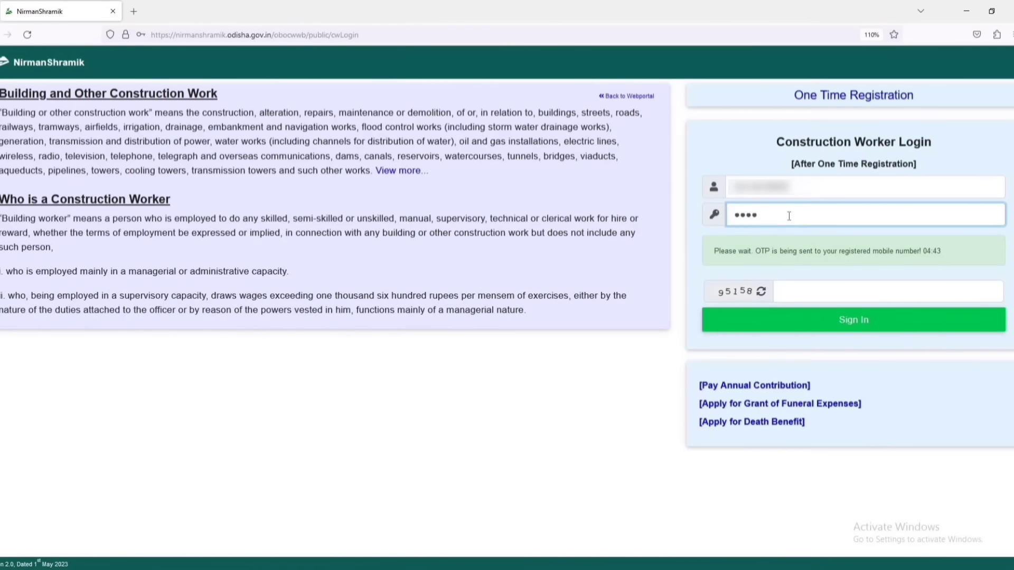
left_click(809, 291)
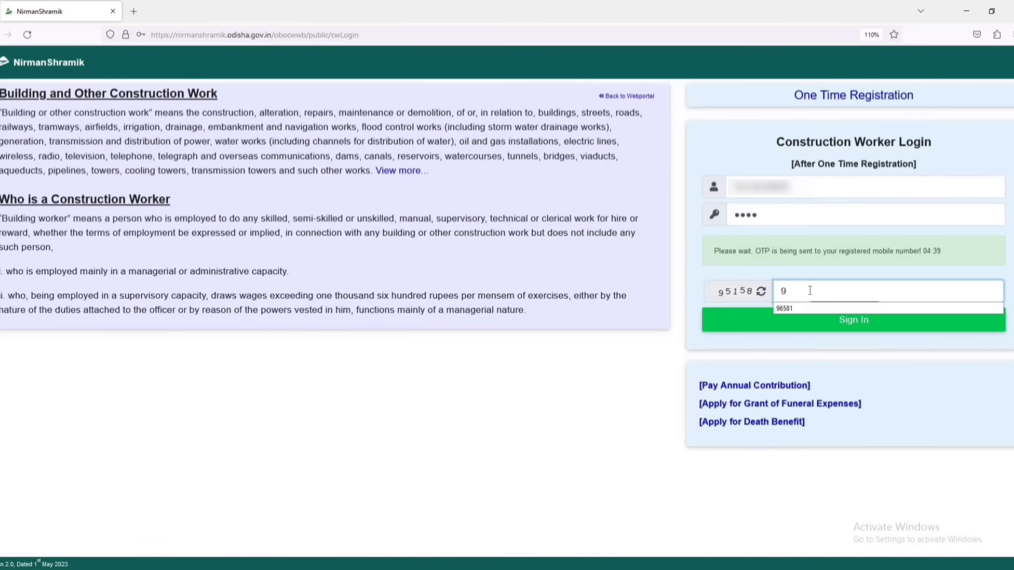
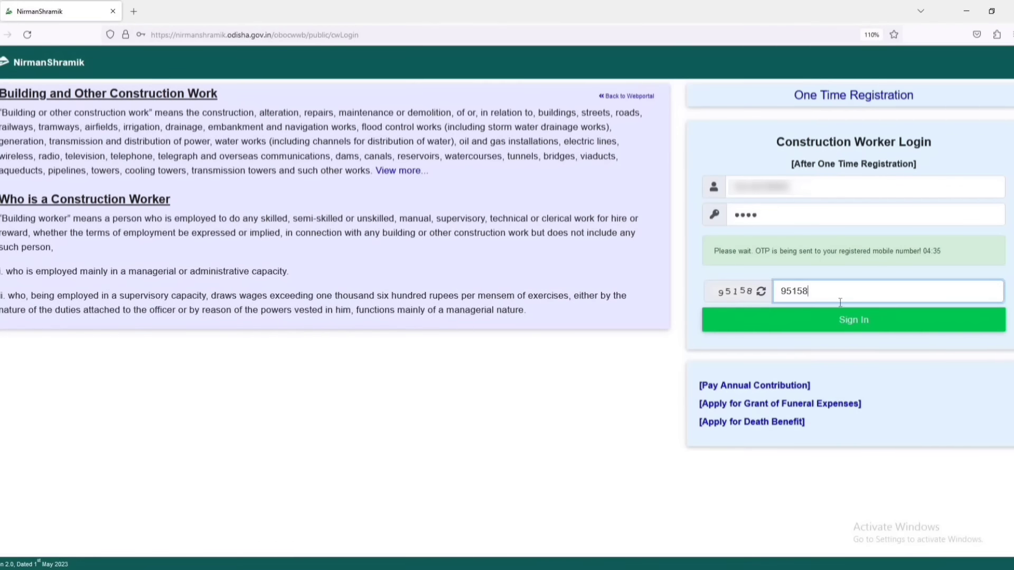
left_click(847, 328)
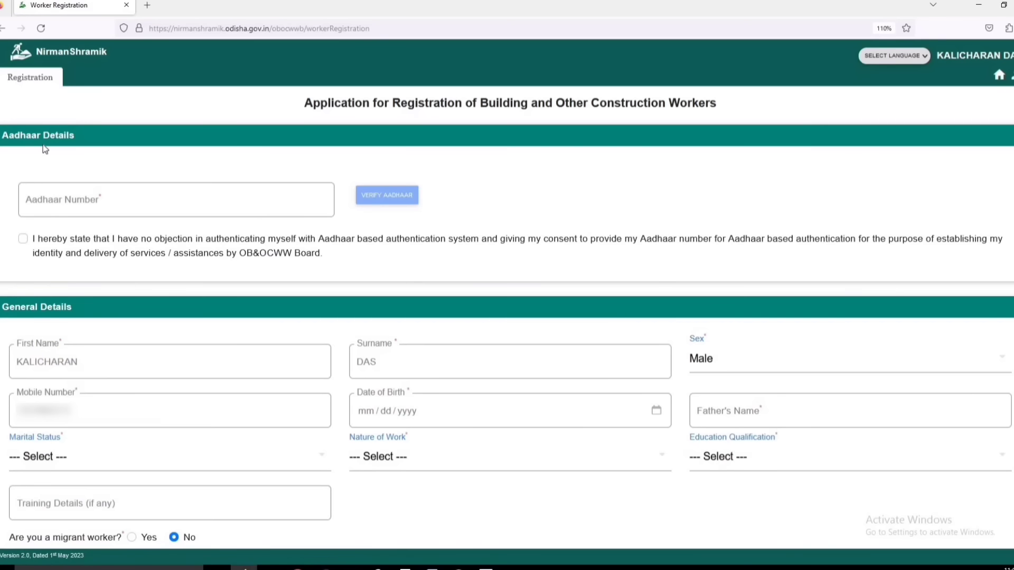
Enter the worker's Aadhaar number, give consent, and verify it with the Aadhaar OTP
left_click(55, 201)
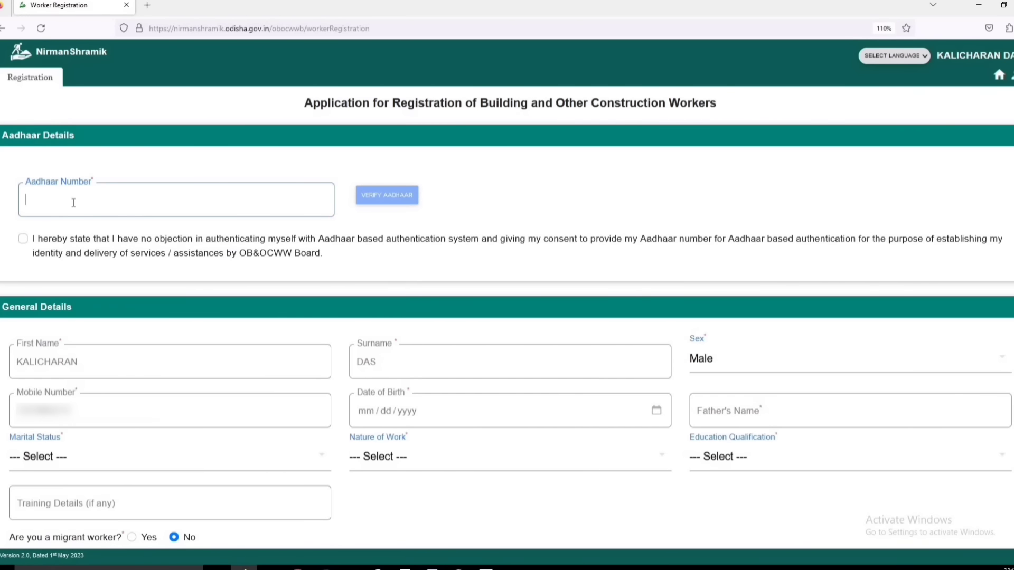
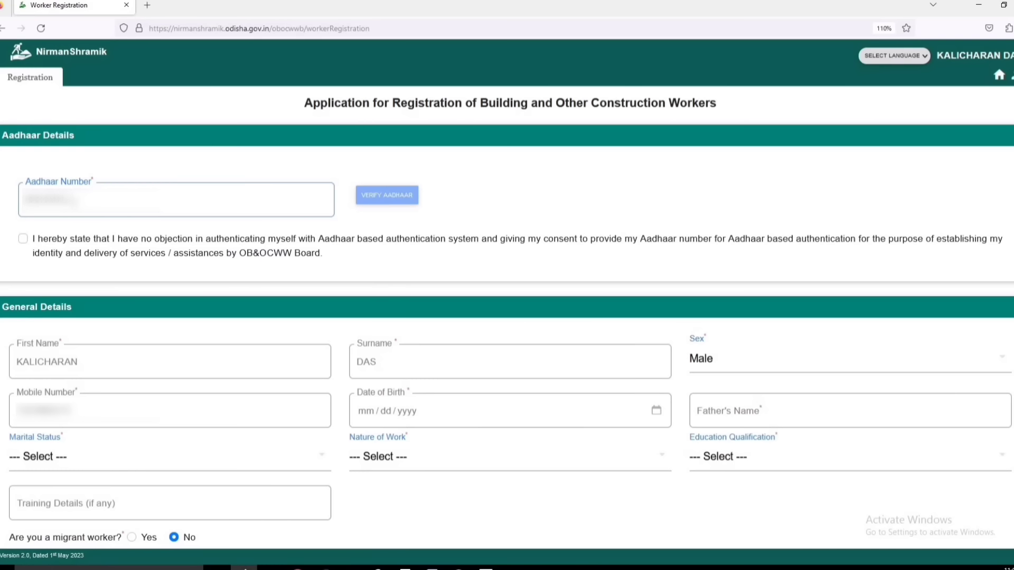
left_click(23, 241)
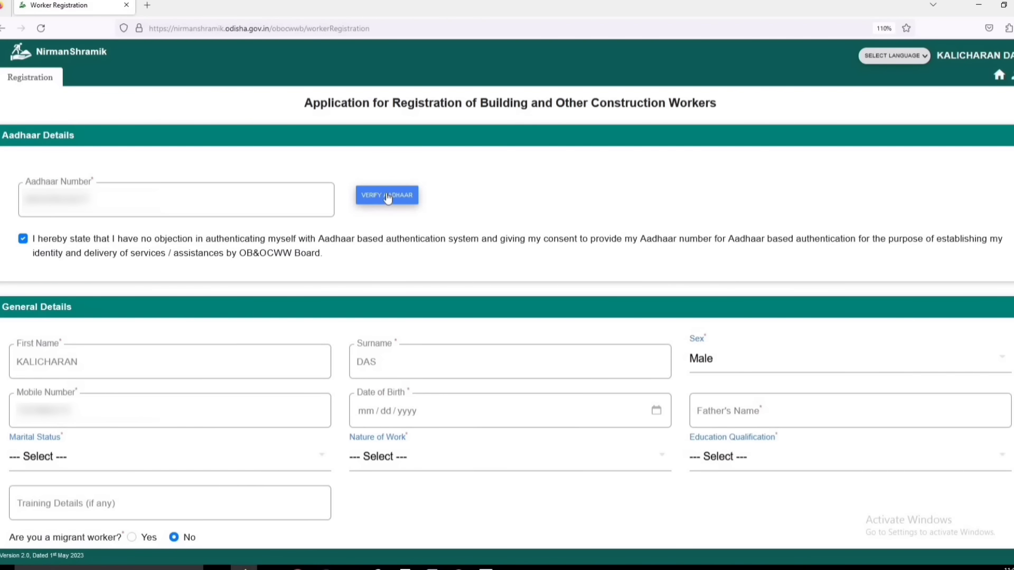
left_click(389, 198)
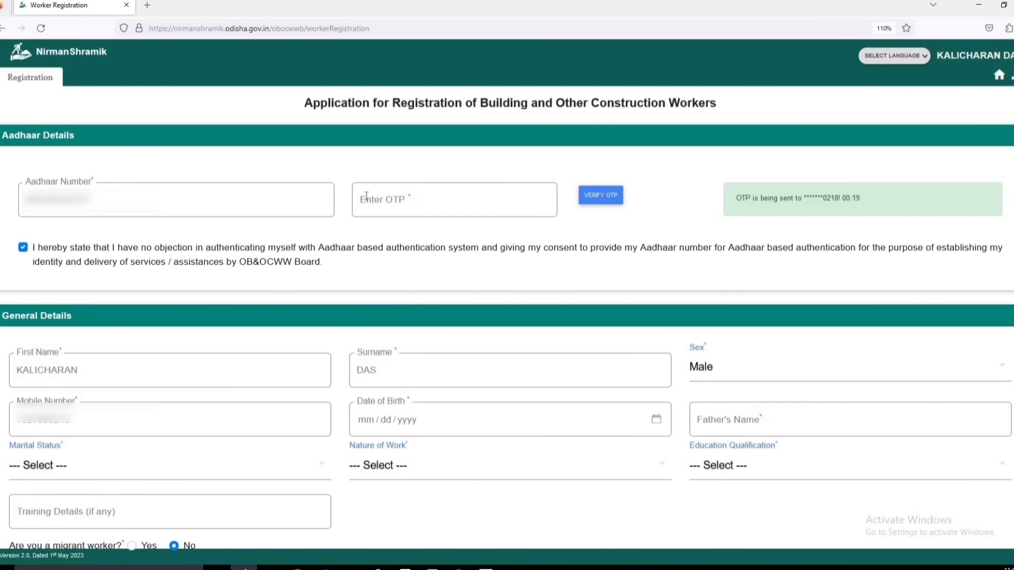
left_click(393, 200)
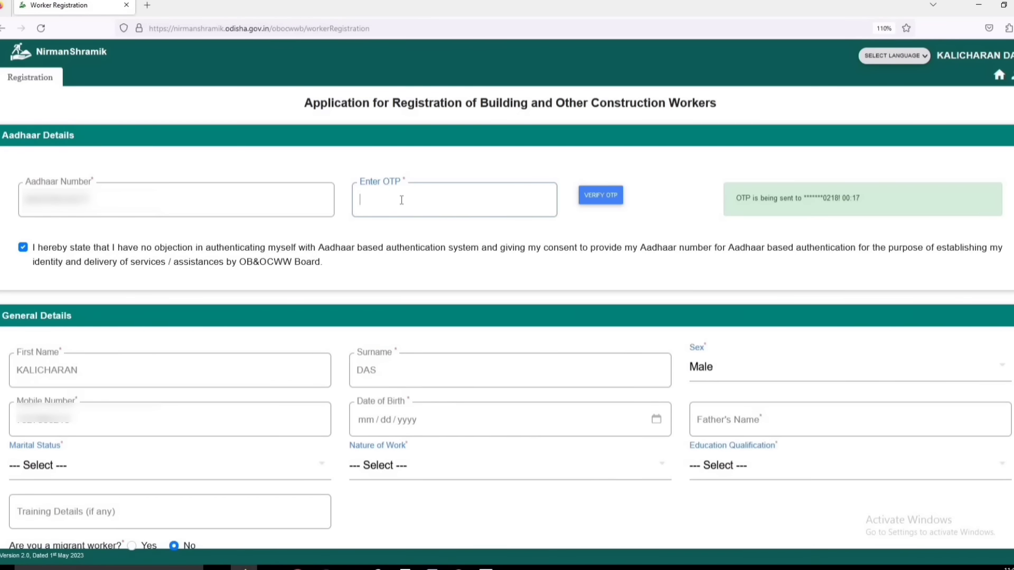
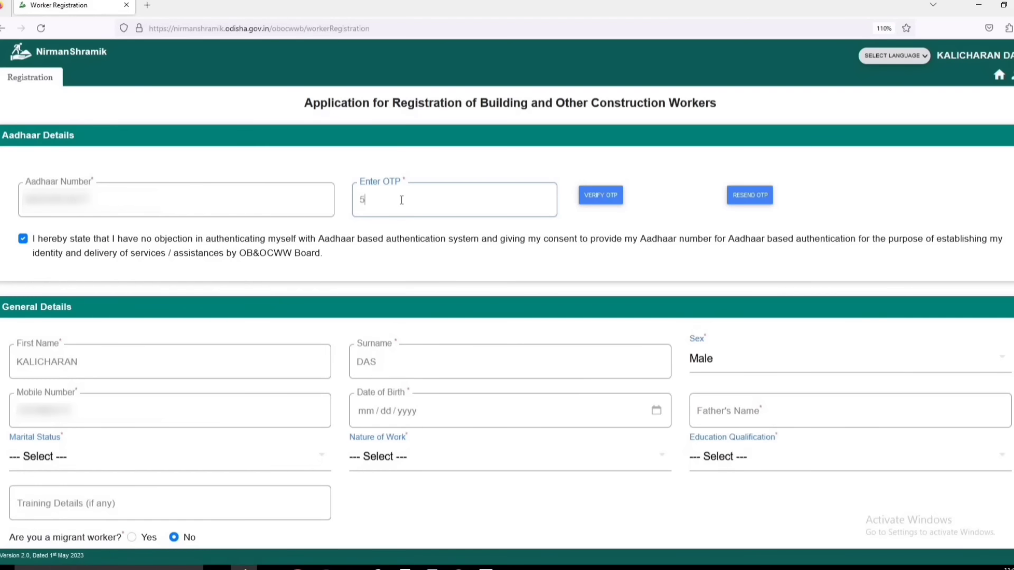
left_click(594, 196)
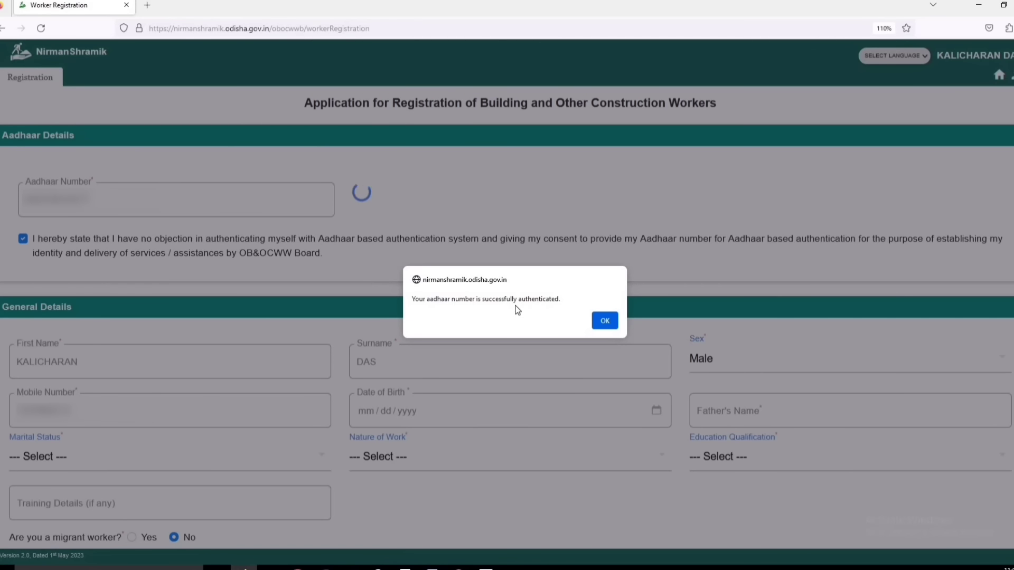
Accept the Aadhaar-registered name for the applicant and dismiss the authentication alerts
left_click(606, 323)
left_click(605, 321)
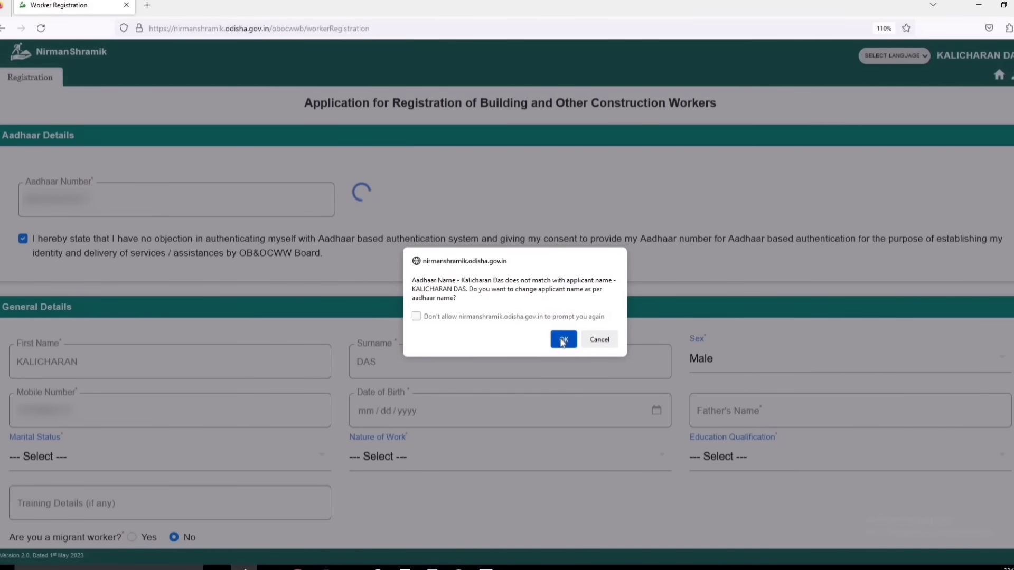
left_click(564, 340)
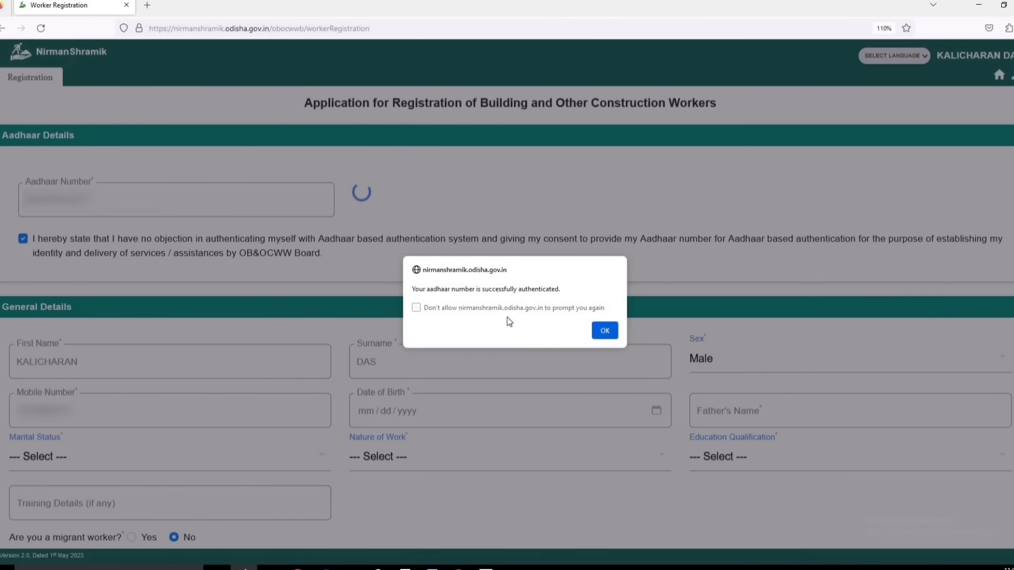
left_click(602, 331)
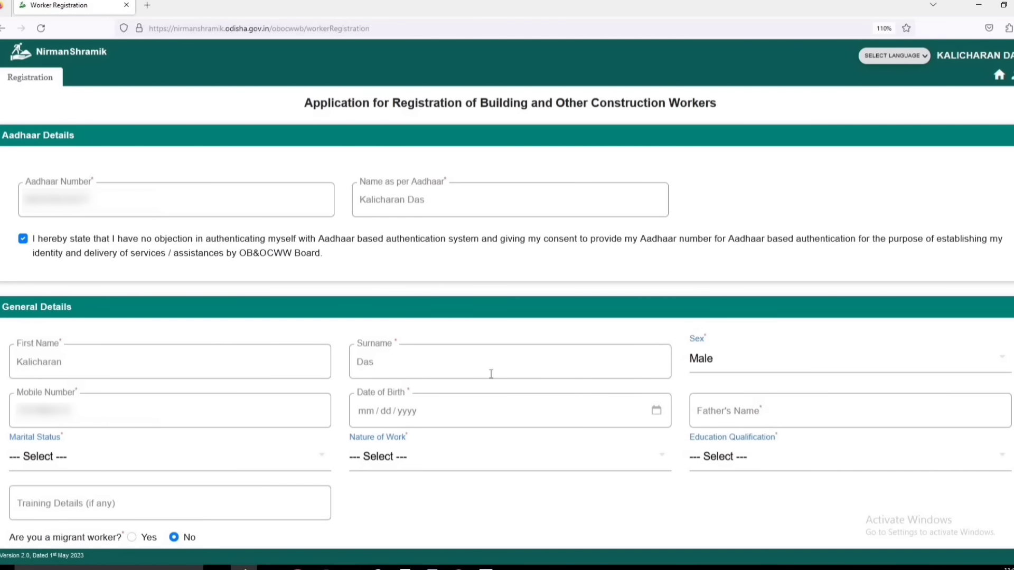
Keep the worker's sex as Male and set marital status to Married
left_click(730, 365)
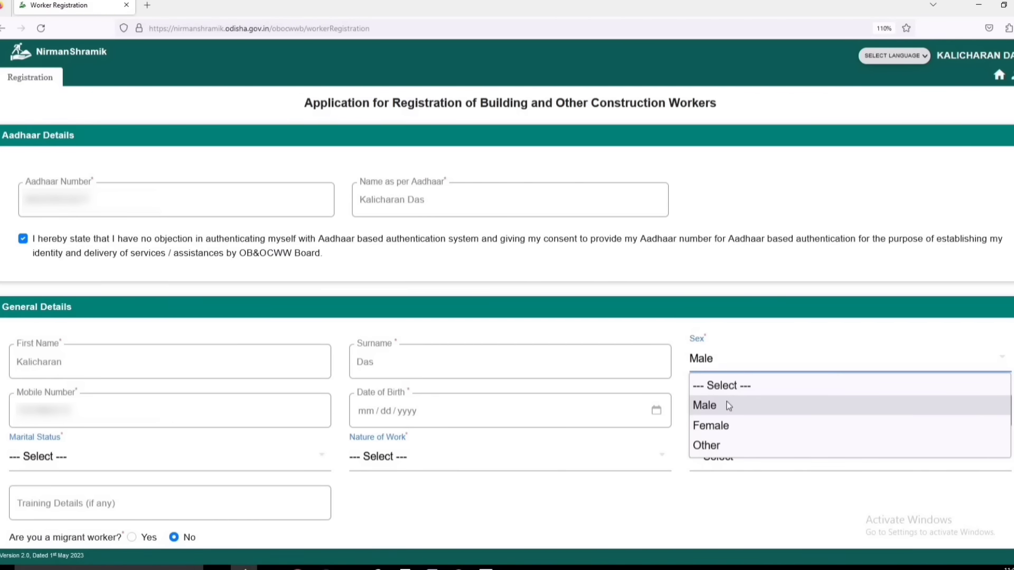
left_click(718, 364)
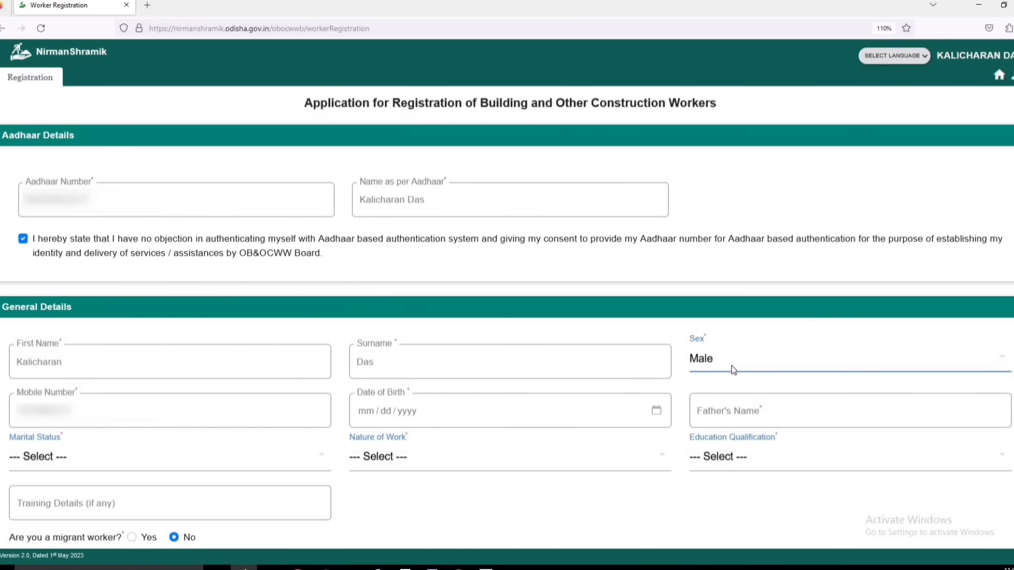
left_click(95, 410)
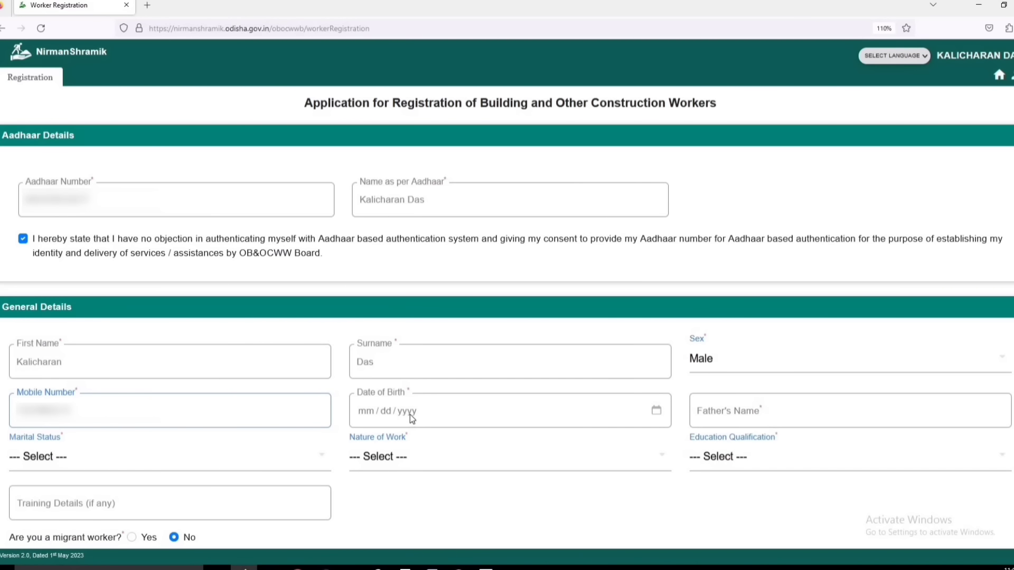
left_click(708, 413)
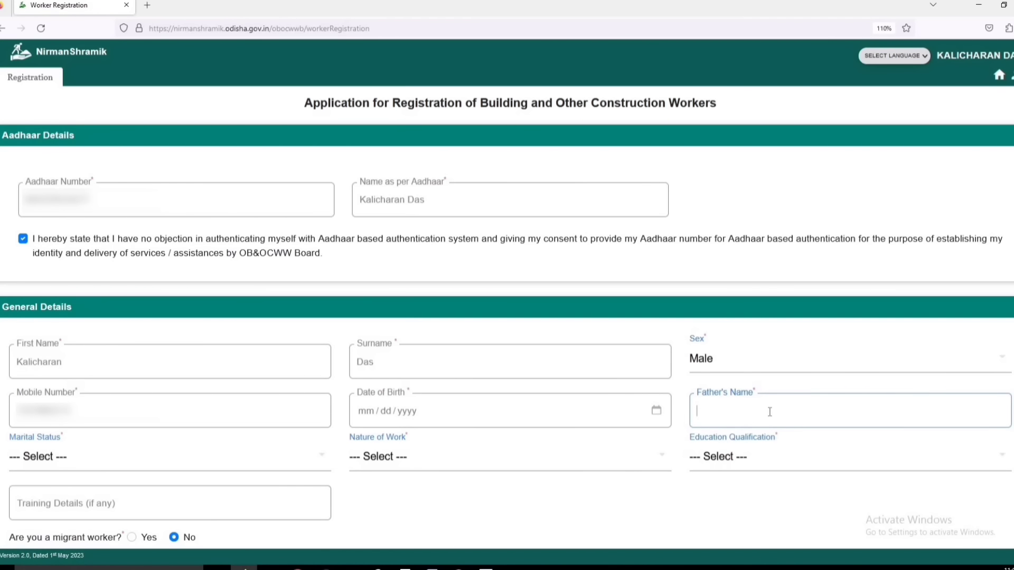
left_click(67, 463)
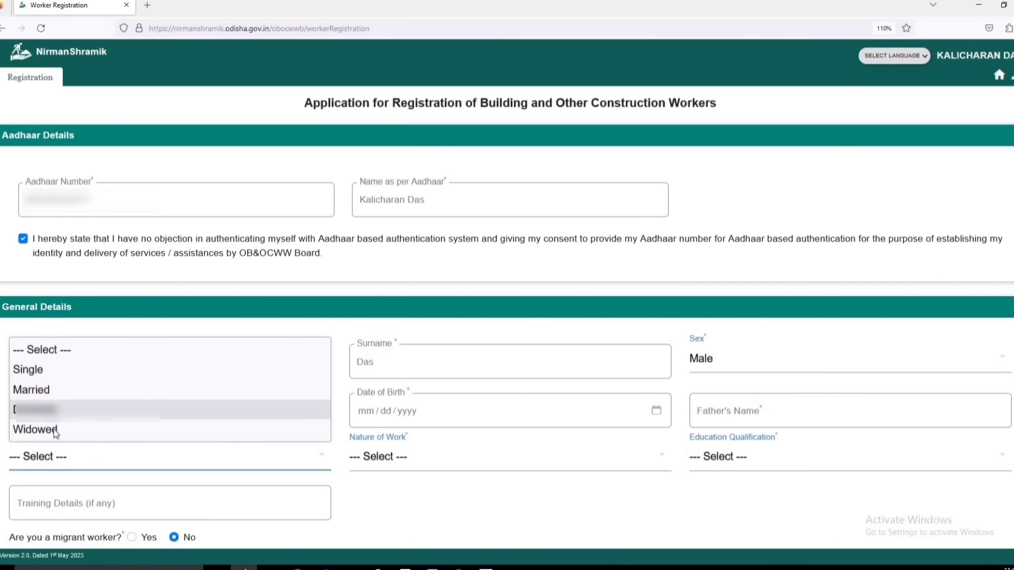
left_click(43, 392)
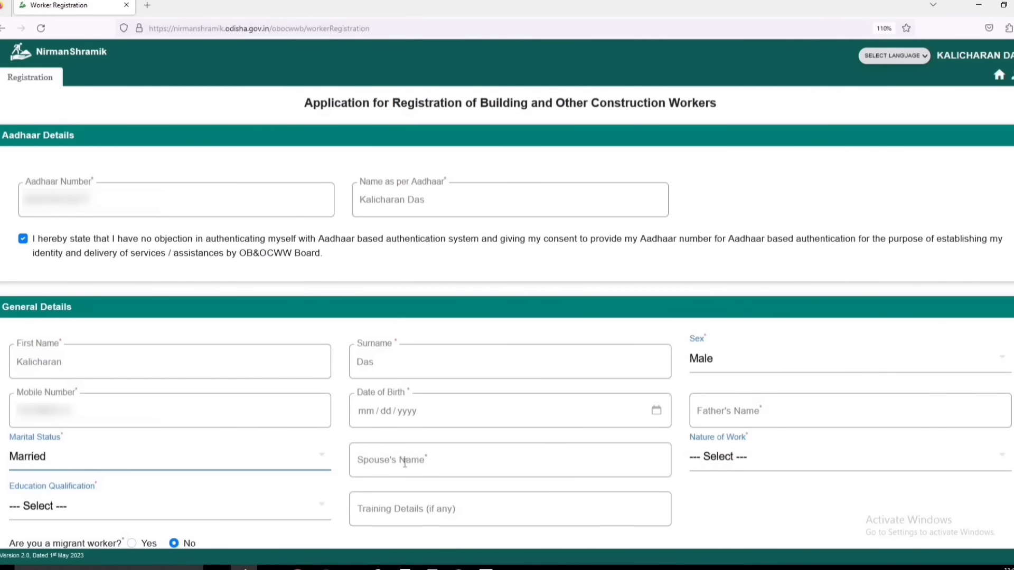
left_click(429, 463)
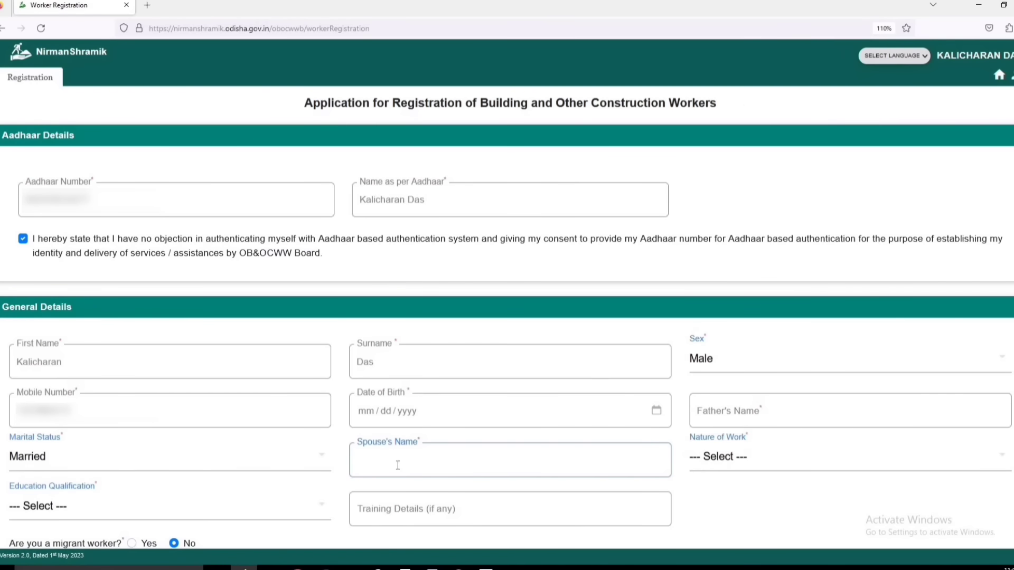
Set nature of work to Helper to Mason(Mistri) and education to Below 7th class
left_click(737, 461)
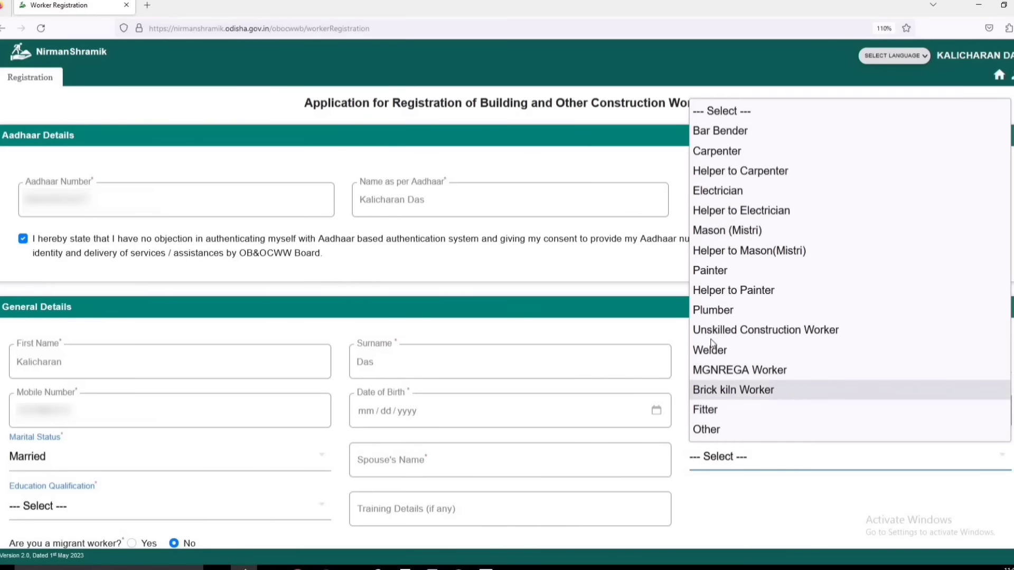
left_click(762, 251)
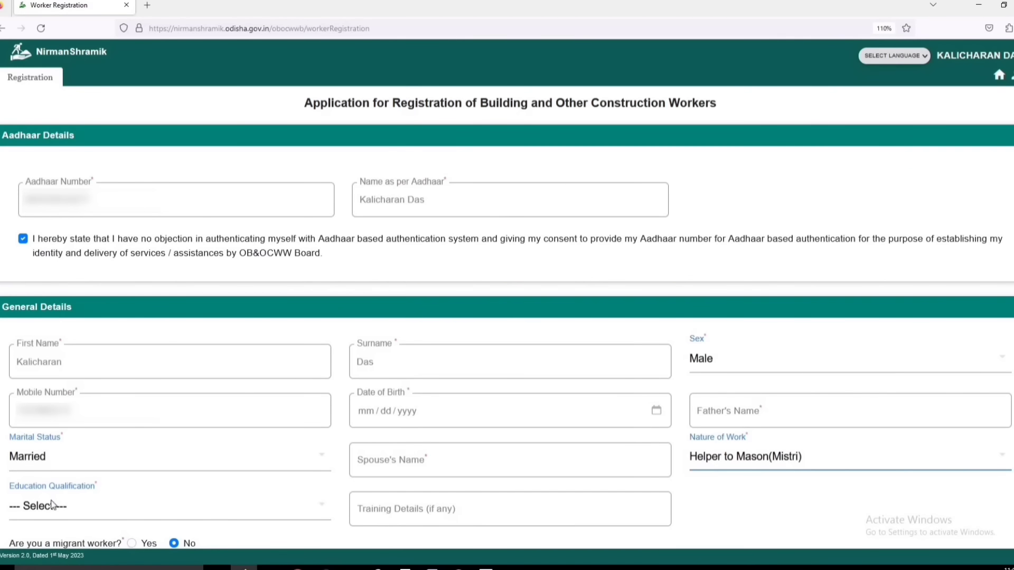
left_click(70, 505)
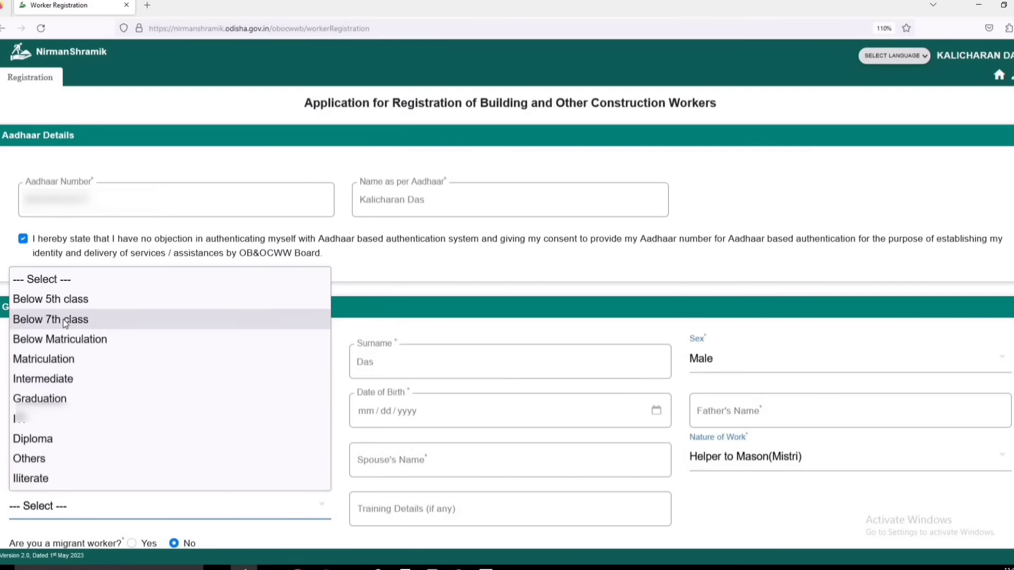
left_click(64, 321)
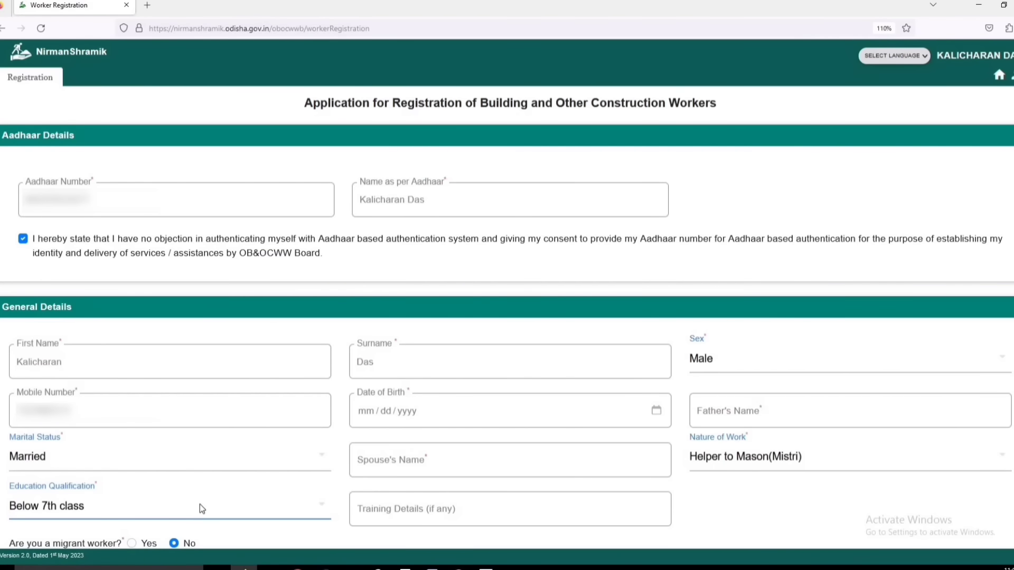
left_click(410, 505)
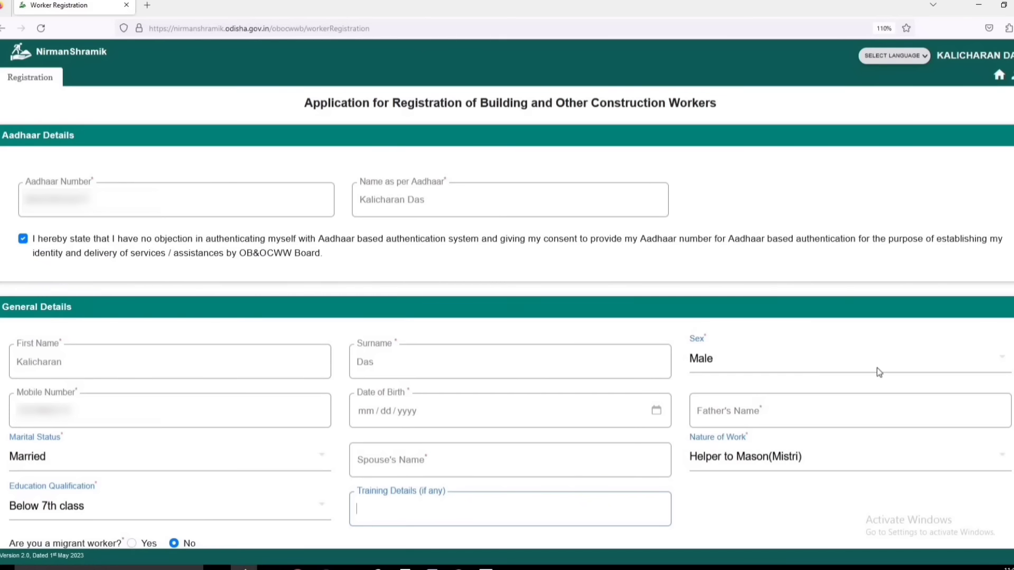
scroll(632, 472, "down", 6)
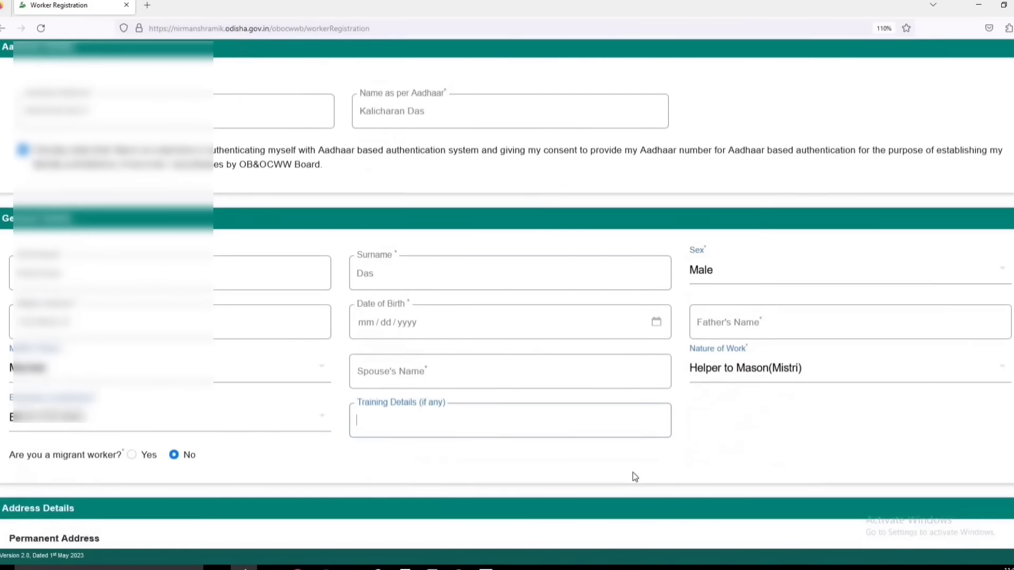
scroll(633, 472, "down", 2)
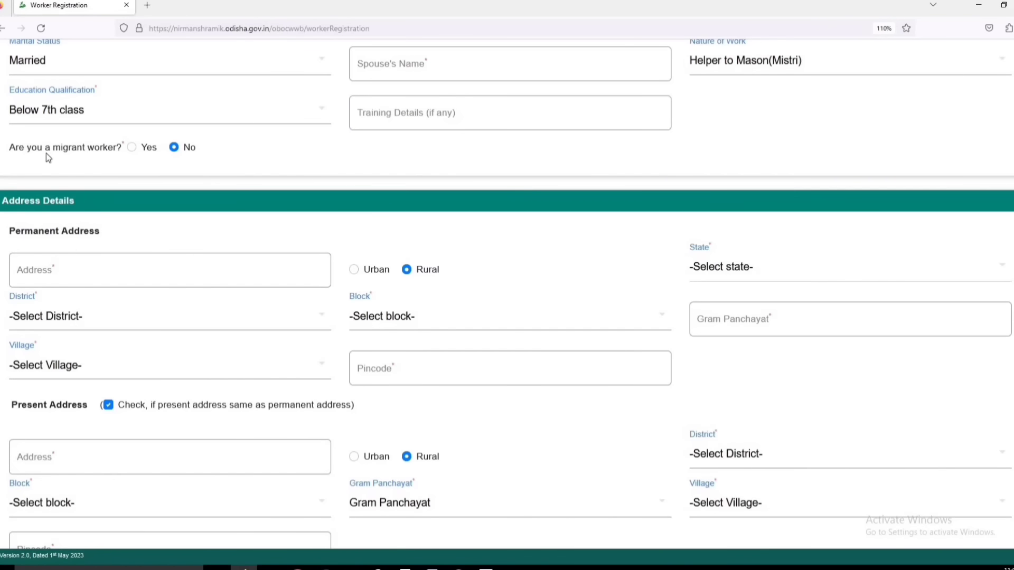
left_click(132, 148)
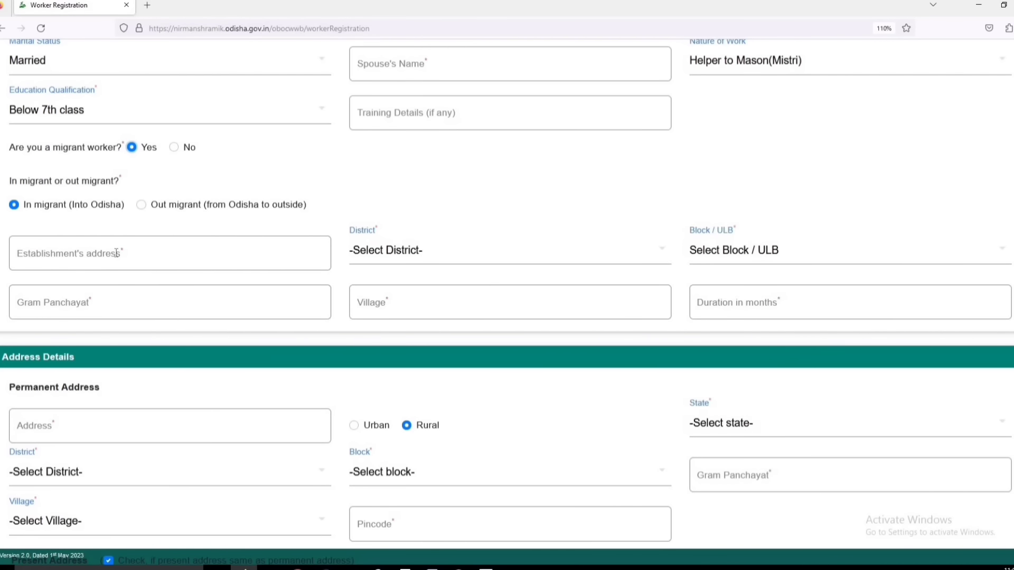
left_click(175, 150)
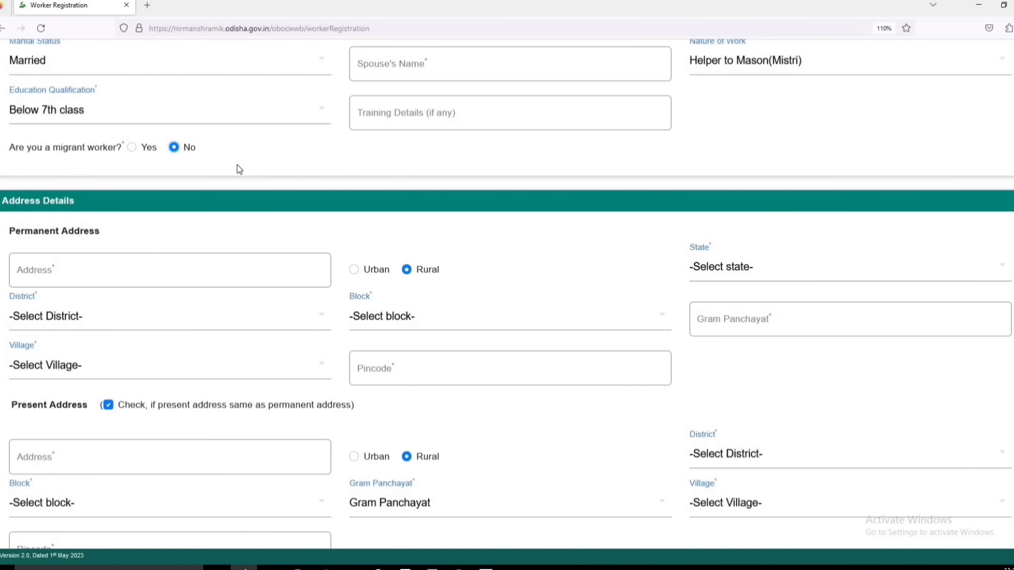
scroll(240, 169, "down", 2)
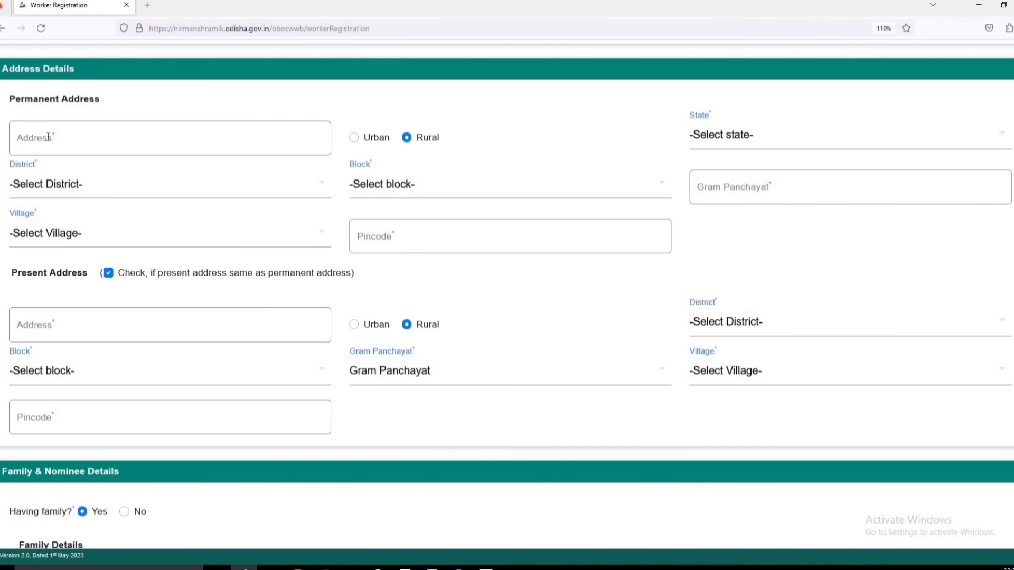
Set the permanent address to Rural, state ODISHA, district BALASORE
left_click(94, 146)
left_click(364, 145)
left_click(408, 138)
left_click(727, 138)
key("o")
key("Return")
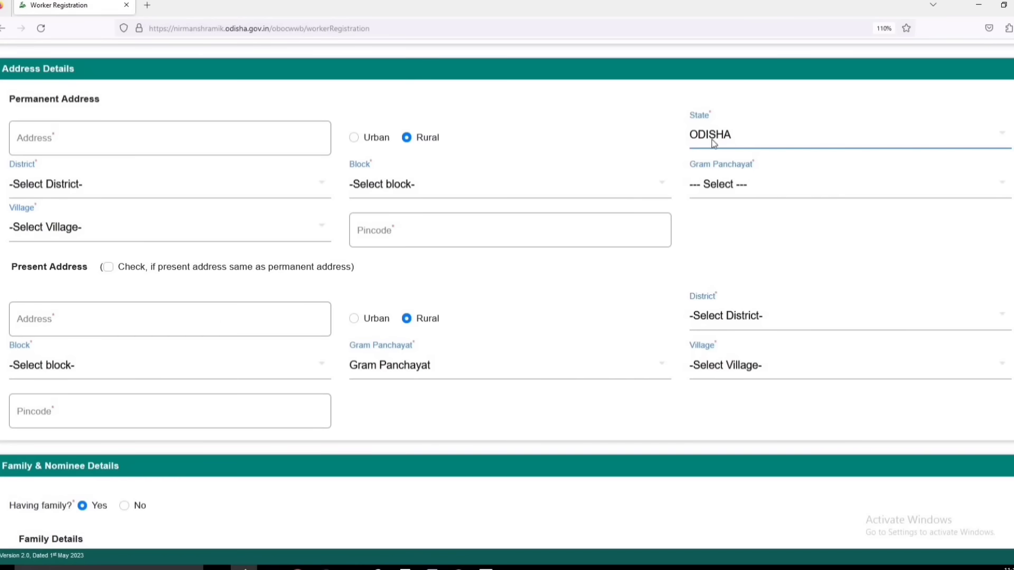
left_click(81, 189)
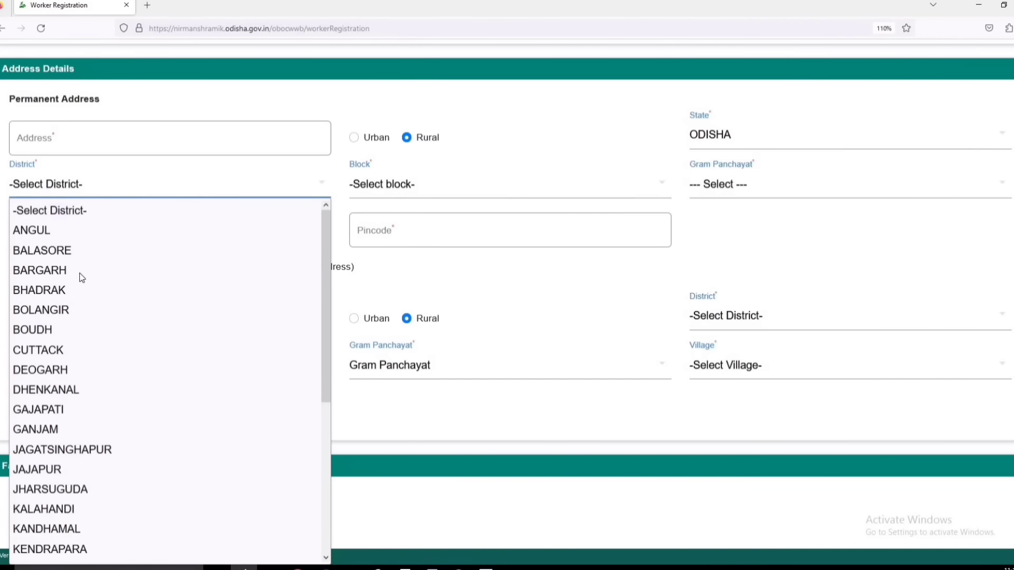
scroll(76, 417, "down", 5)
scroll(78, 422, "up", 5)
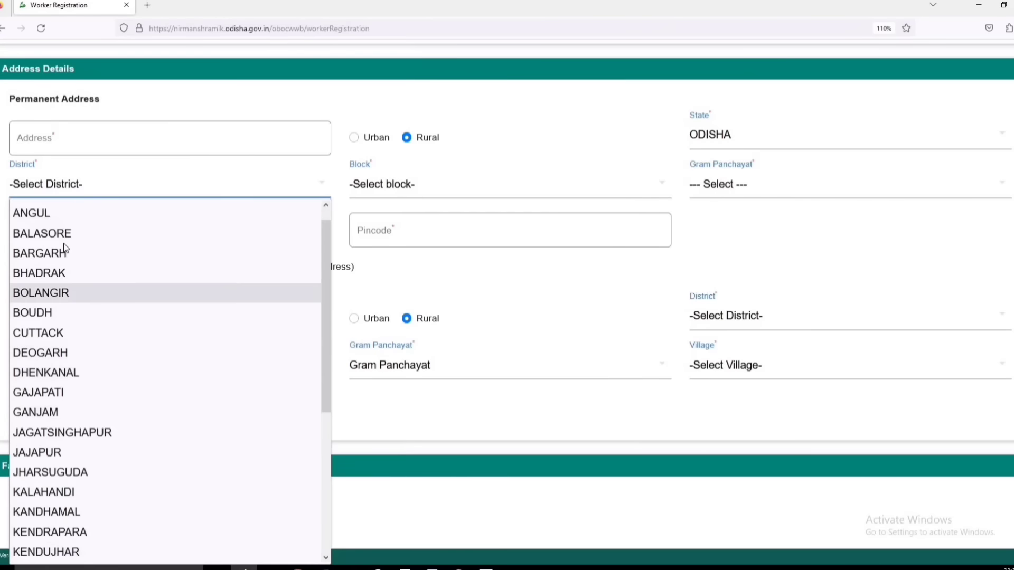
left_click(62, 238)
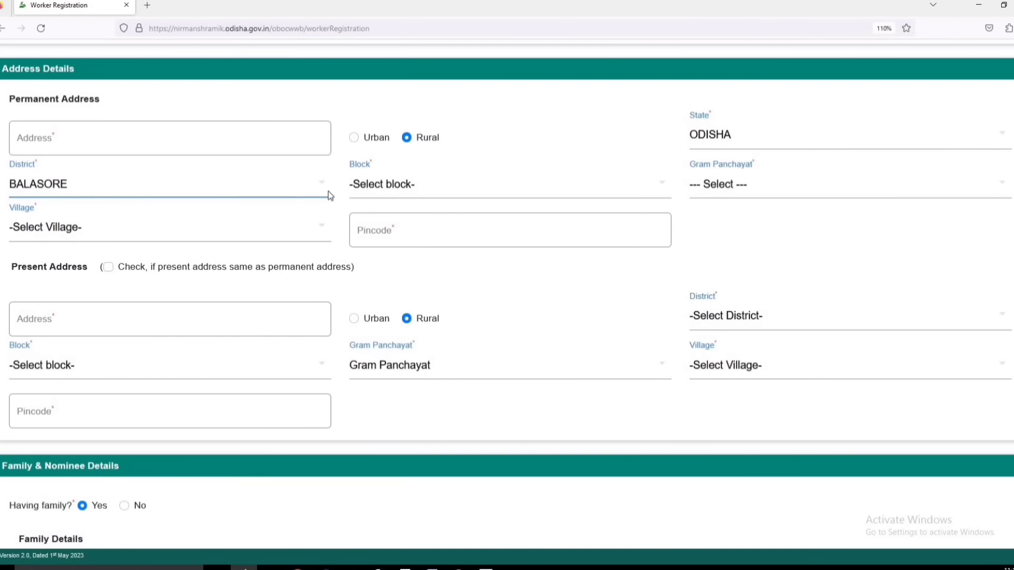
Choose block BASTA and copy the permanent address into the present address
left_click(389, 189)
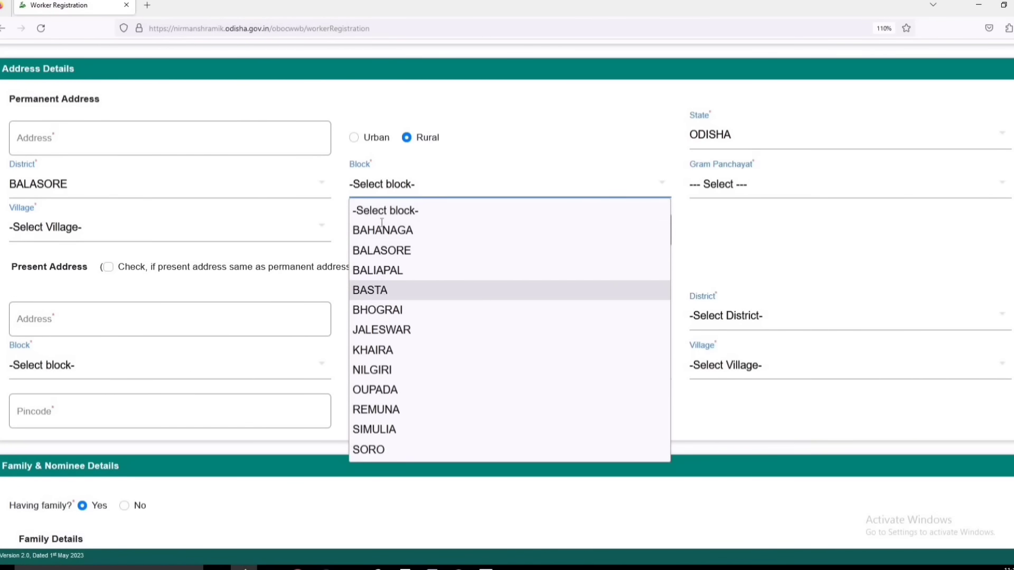
left_click(379, 289)
left_click(720, 185)
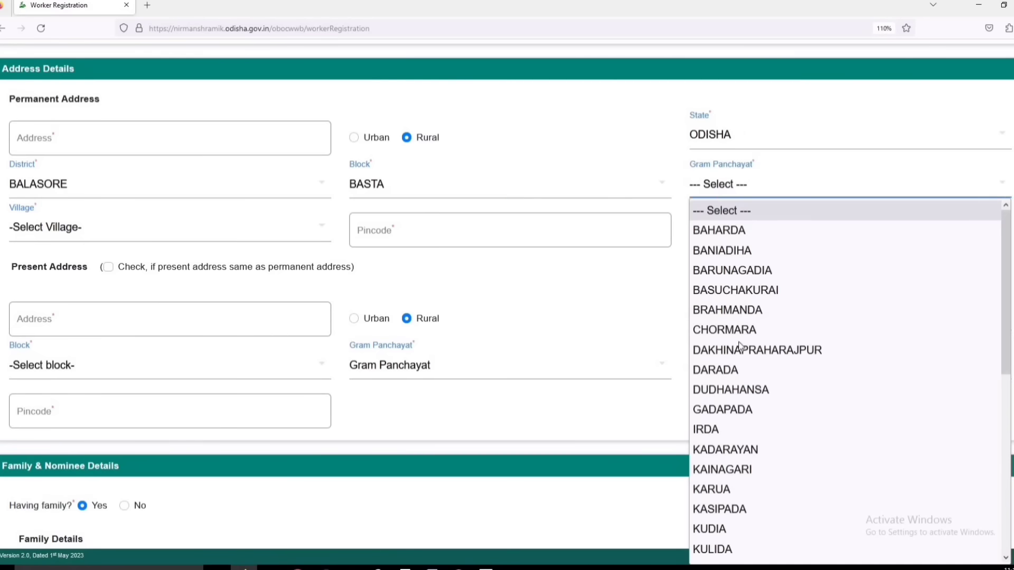
scroll(727, 531, "down", 5)
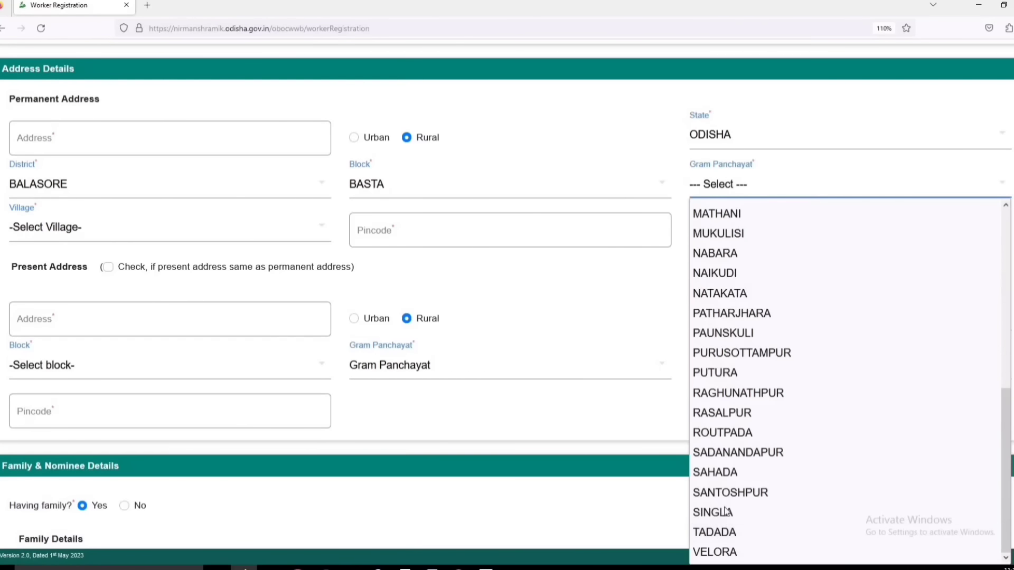
scroll(716, 212, "up", 1)
key("Escape")
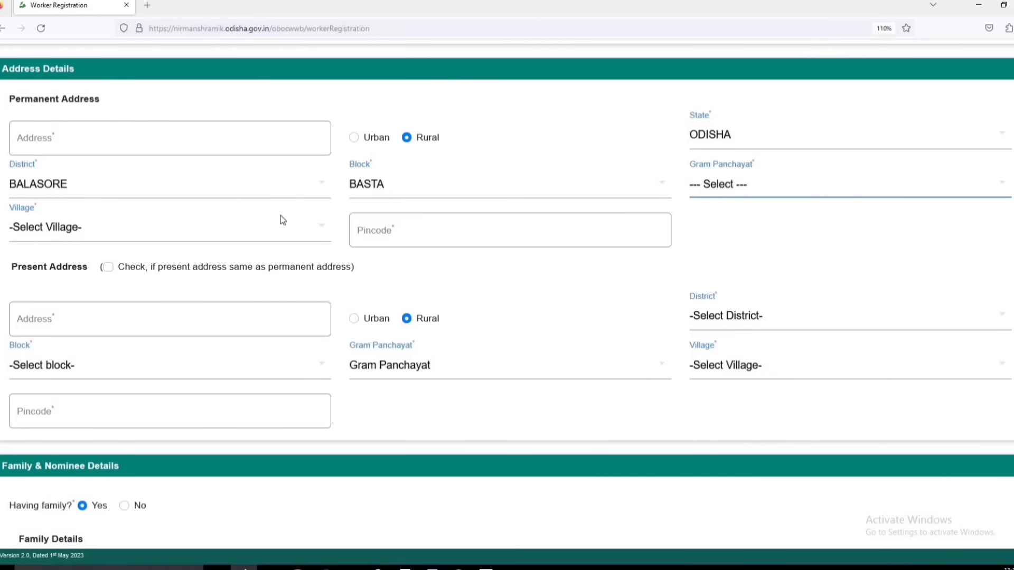
left_click(59, 228)
left_click(59, 228)
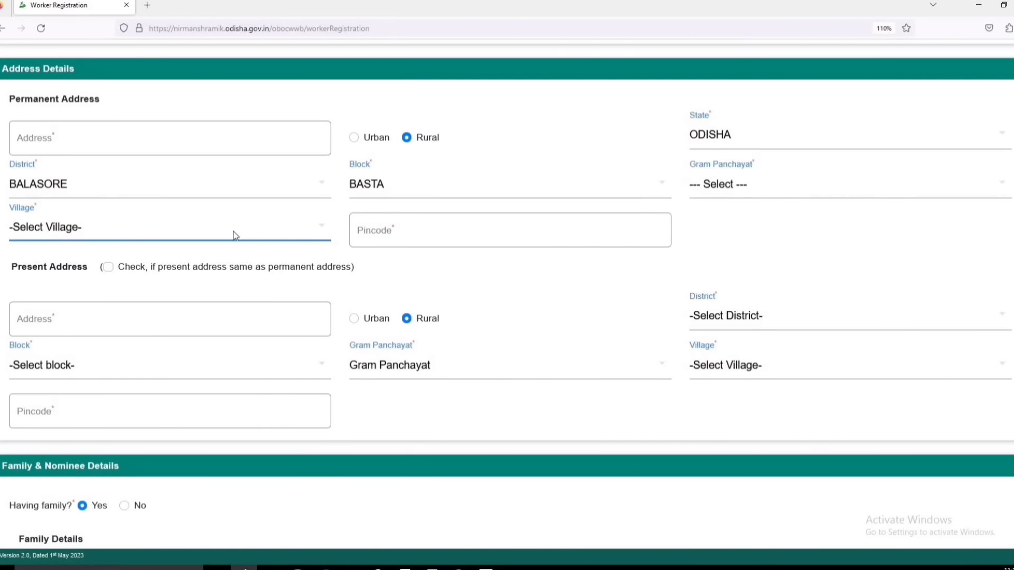
left_click(454, 236)
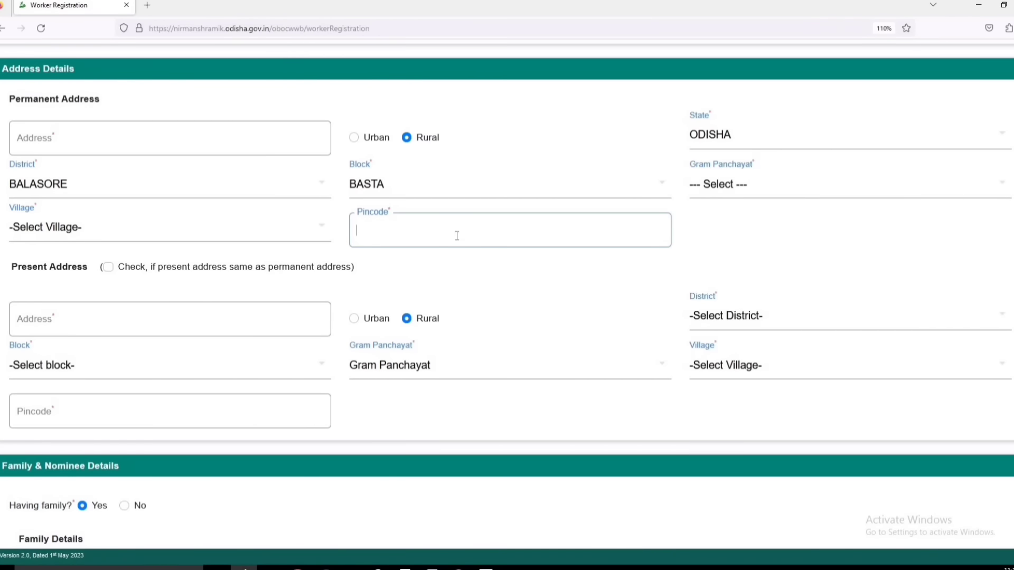
left_click(108, 267)
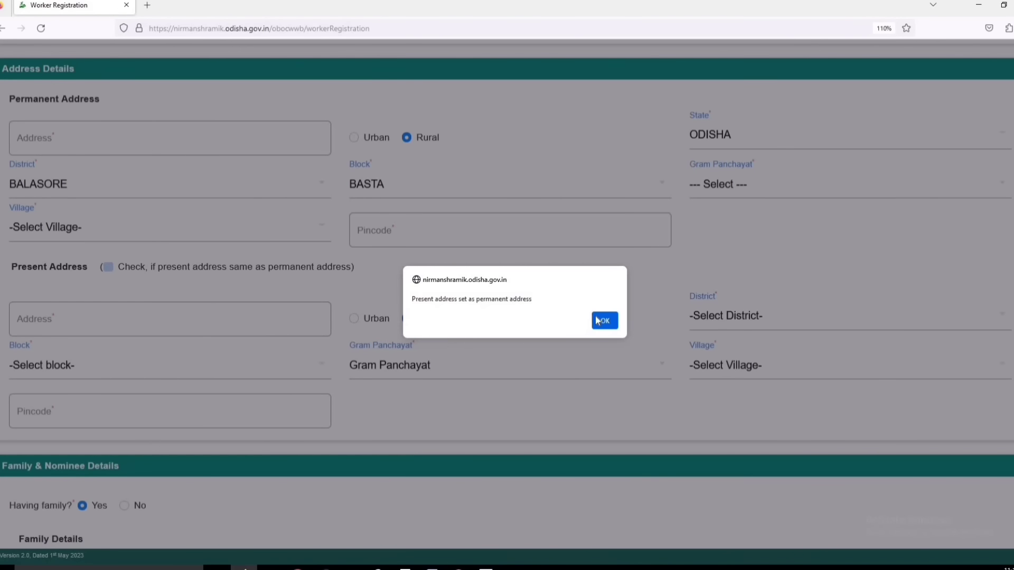
left_click(597, 320)
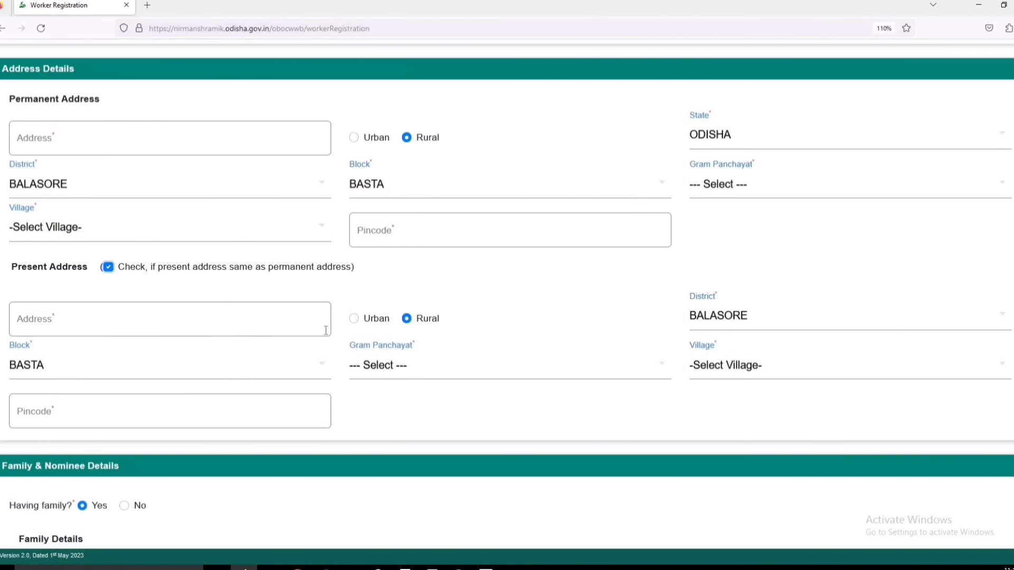
scroll(448, 336, "down", 6)
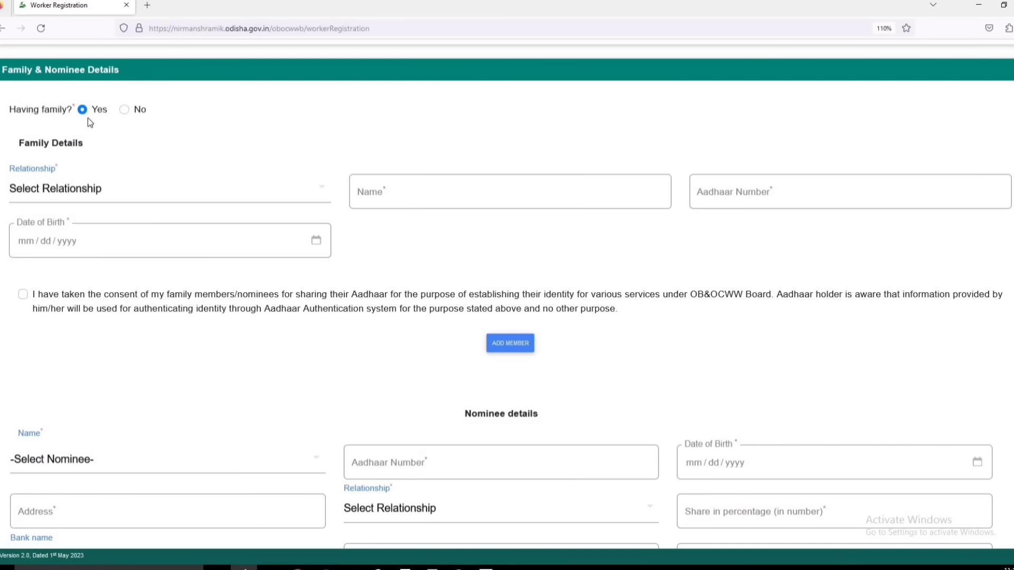
Answer Yes to having family and start a family member entry with relationship Wife
left_click(124, 111)
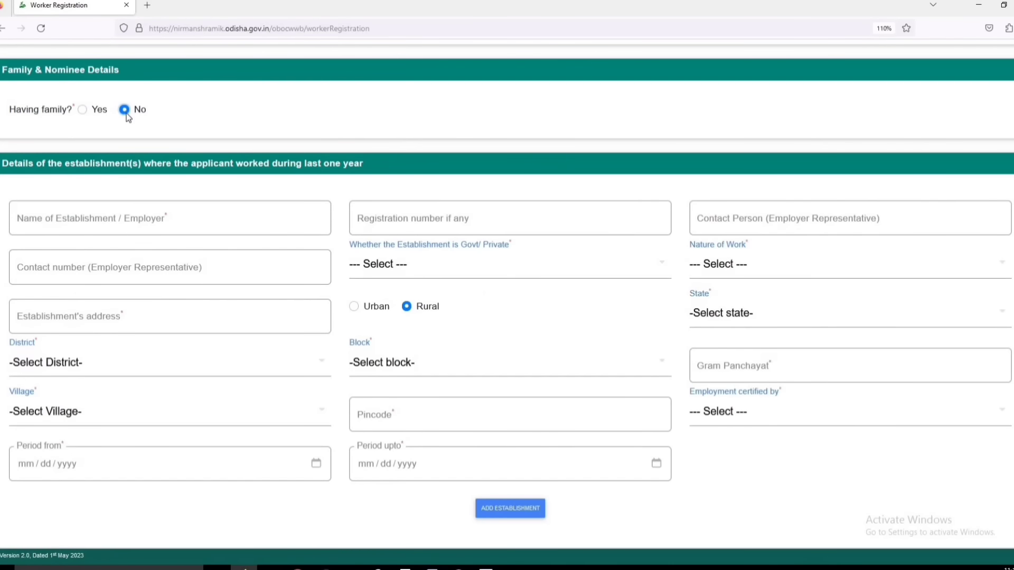
left_click(82, 109)
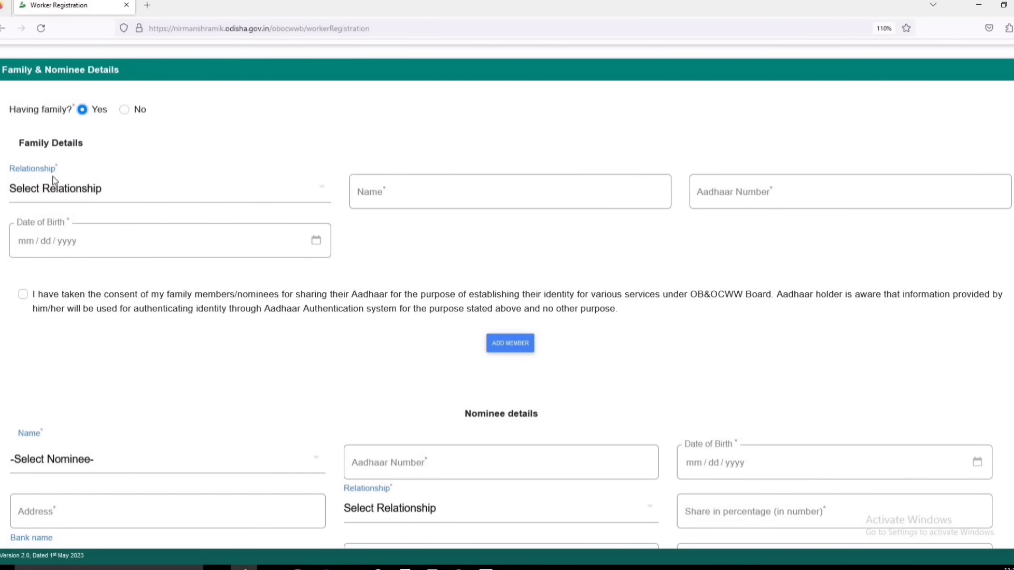
left_click(84, 191)
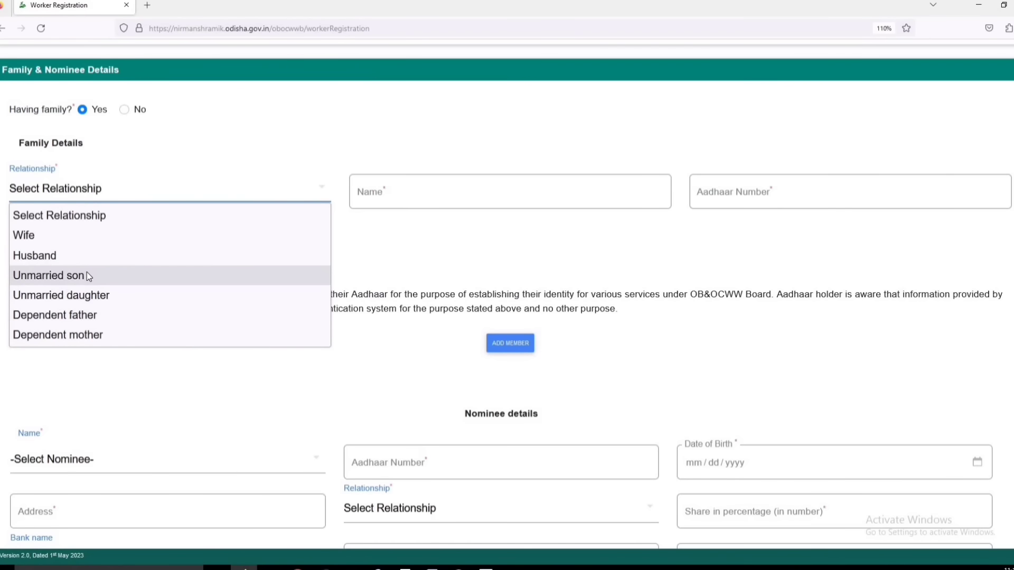
left_click(41, 242)
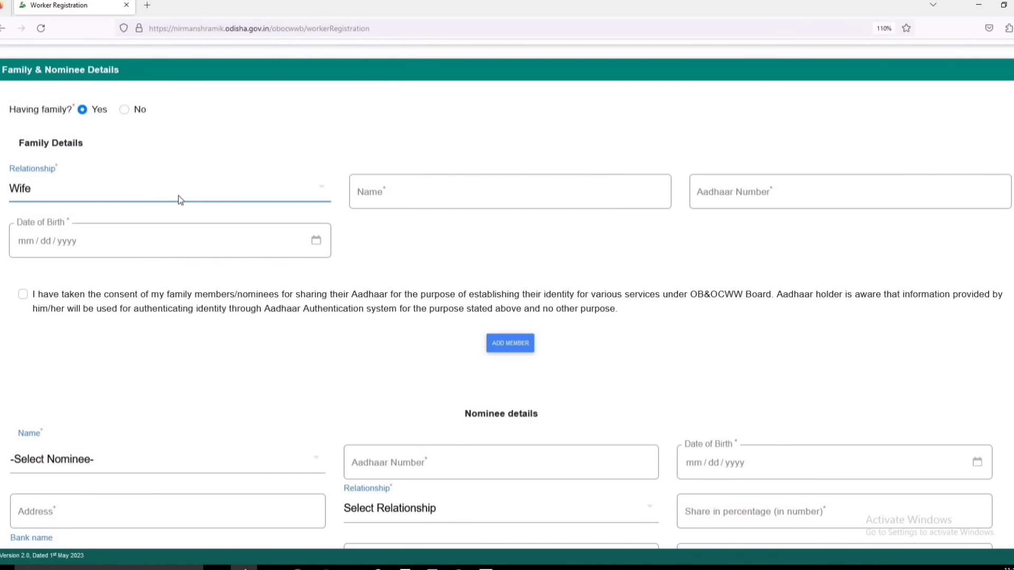
left_click(364, 200)
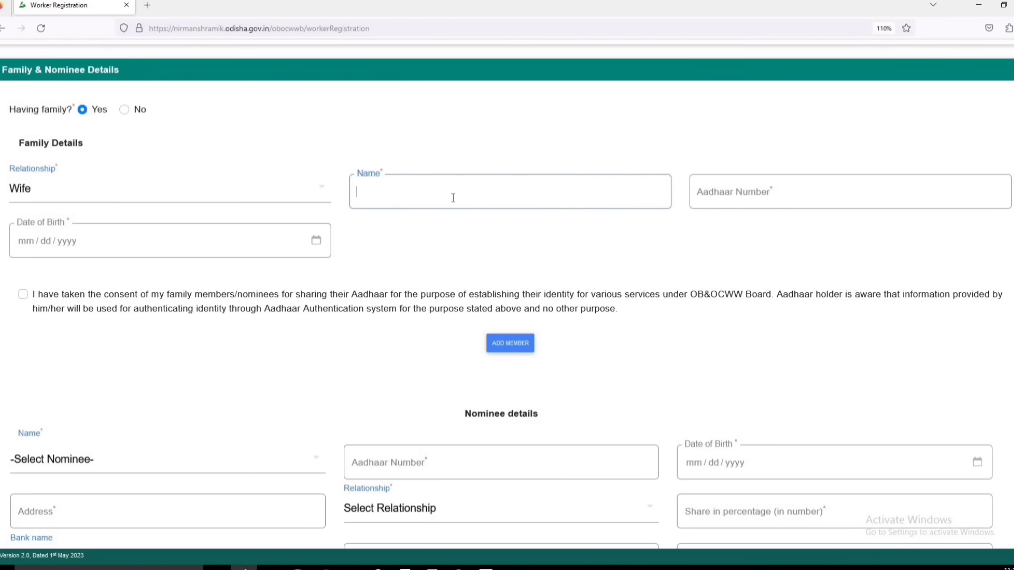
left_click(734, 198)
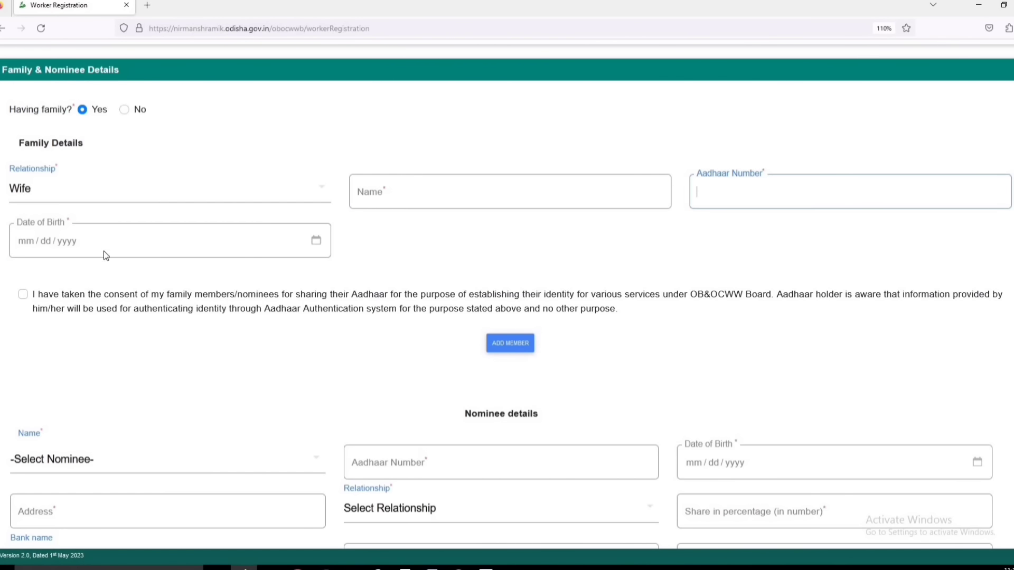
left_click(27, 245)
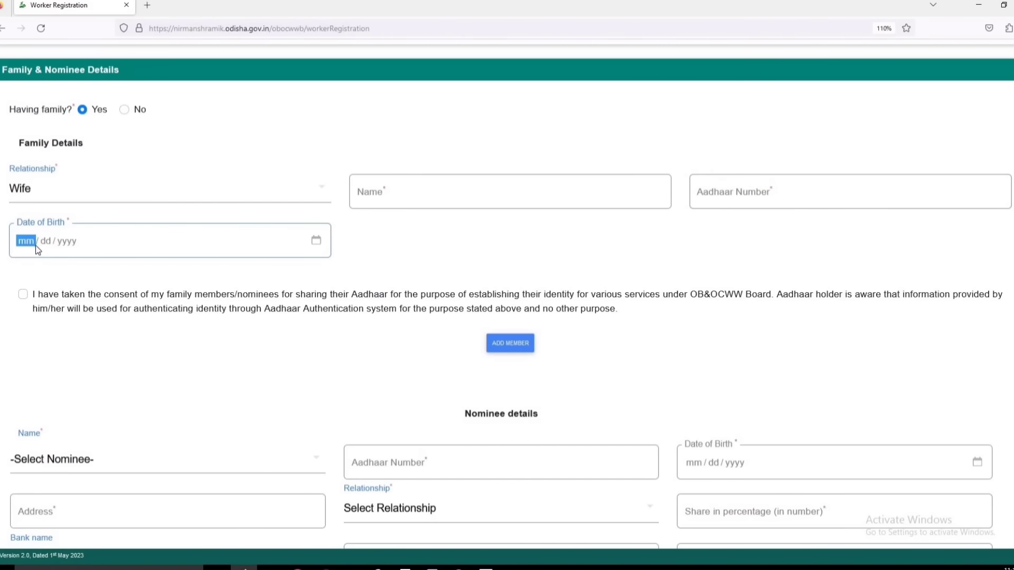
left_click(91, 249)
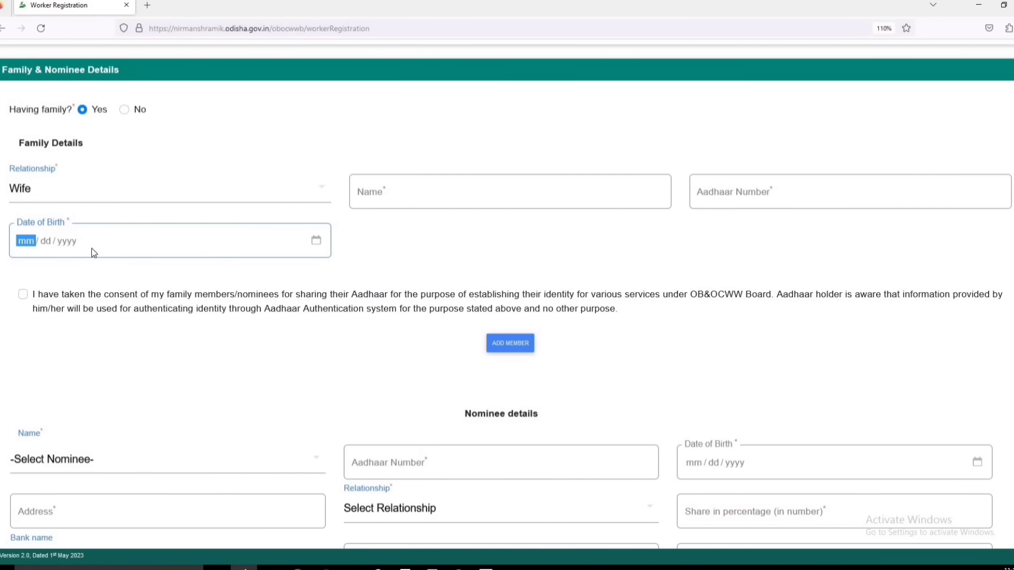
Accept the Aadhaar consent declaration and change the relationship to Unmarried daughter
left_click(24, 295)
left_click(66, 195)
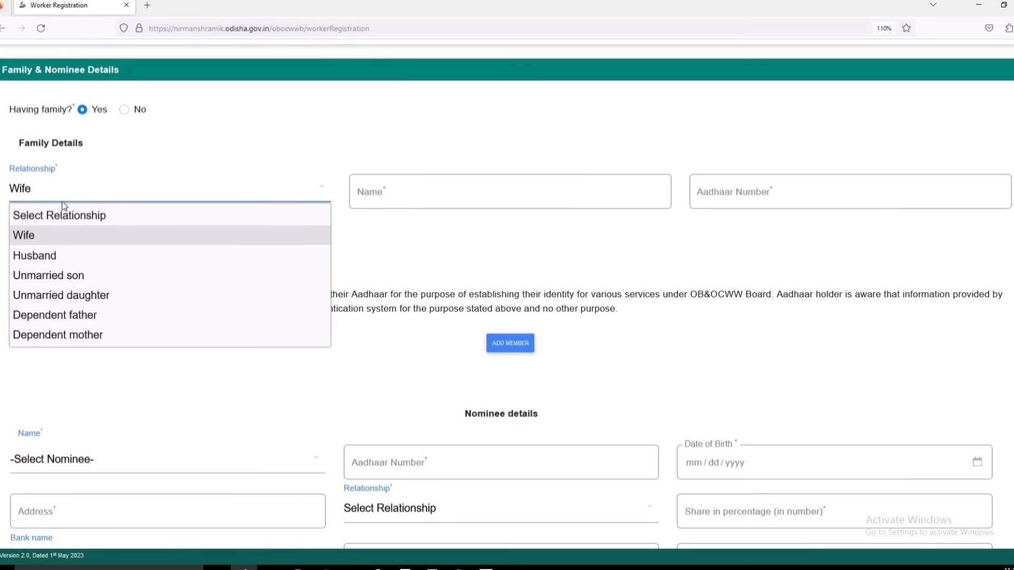
left_click(59, 296)
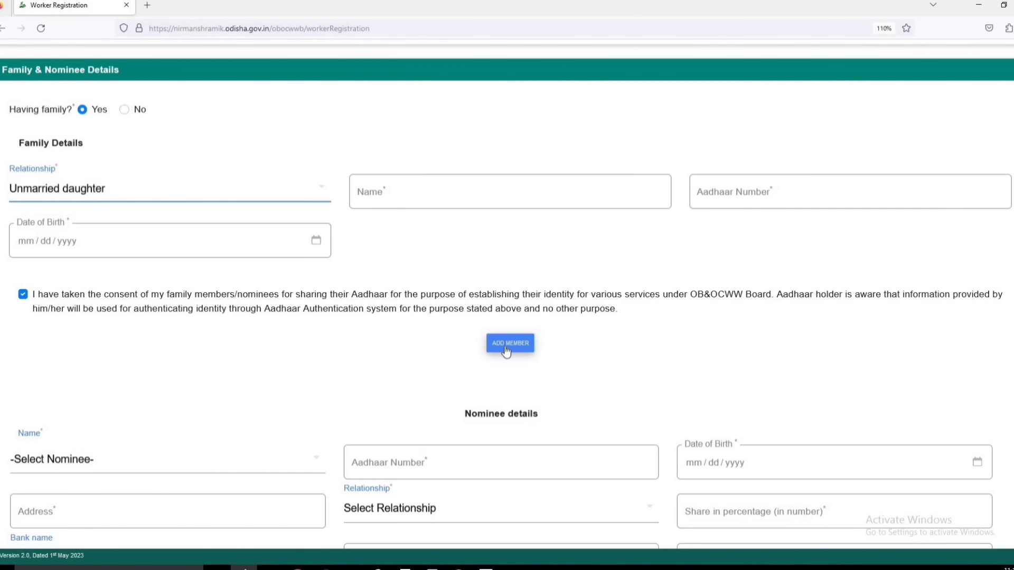
scroll(516, 358, "down", 5)
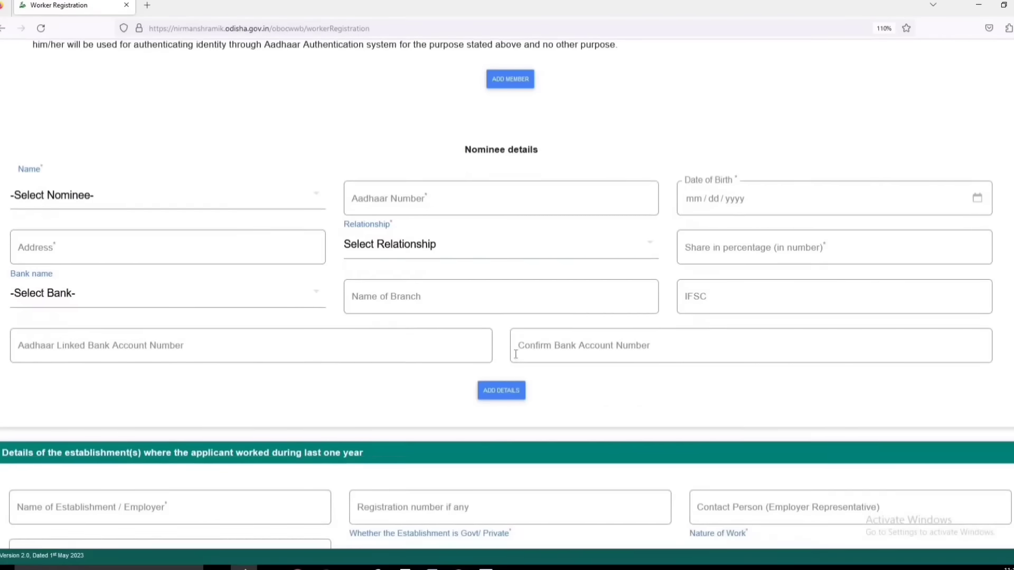
Choose the wife as nominee with a 100% share
scroll(389, 287, "down", 2)
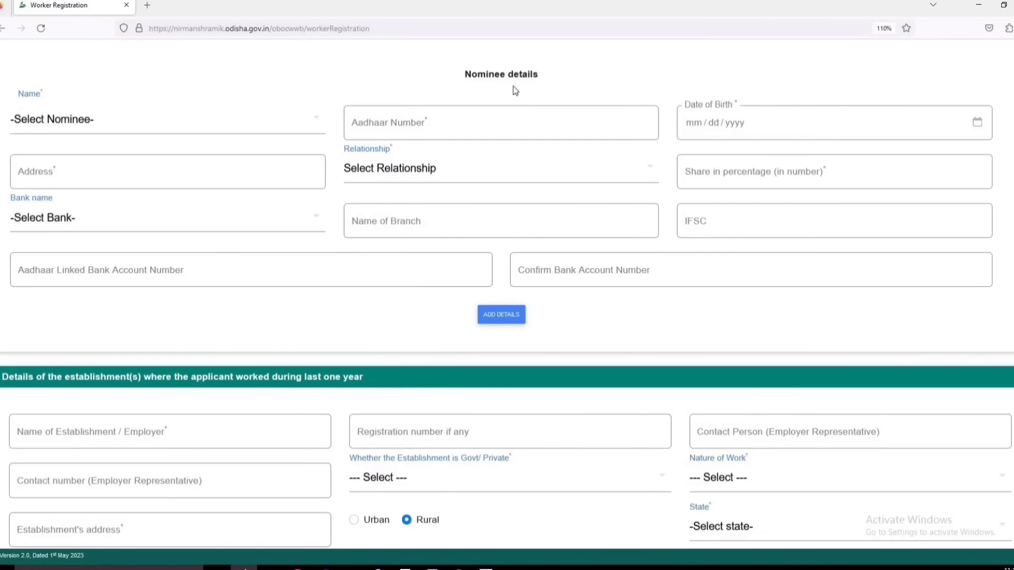
left_click(72, 122)
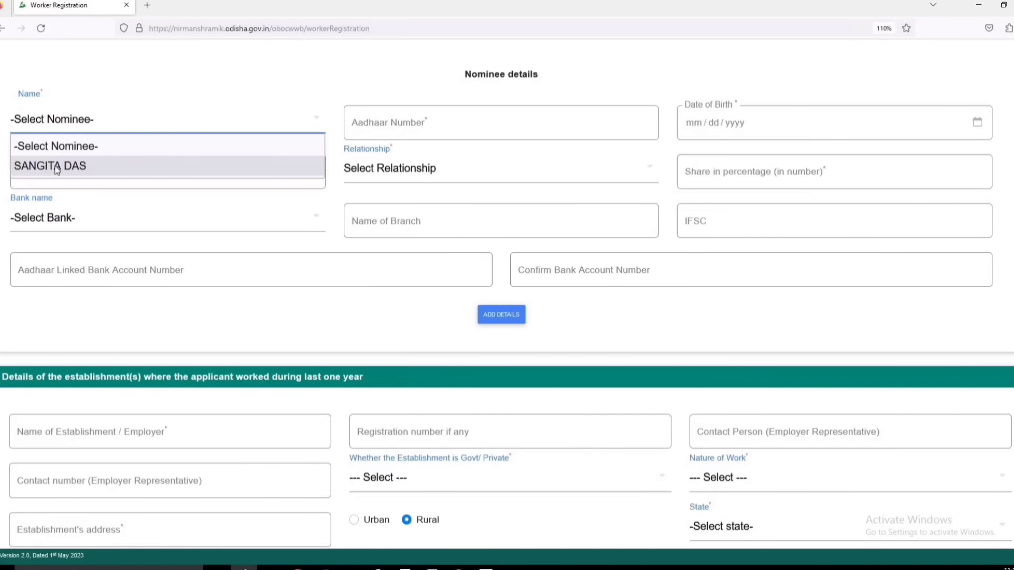
left_click(58, 166)
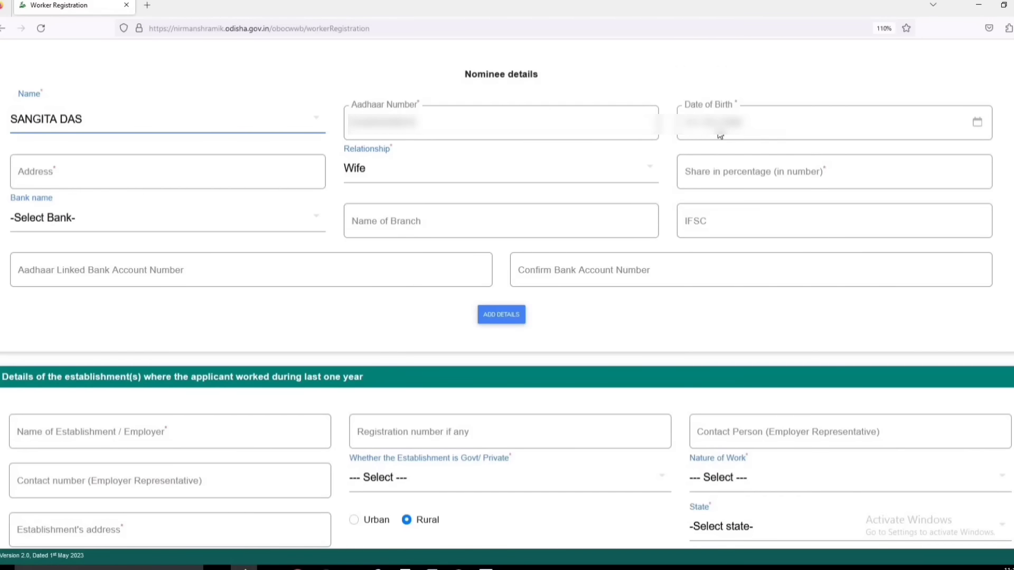
left_click(81, 172)
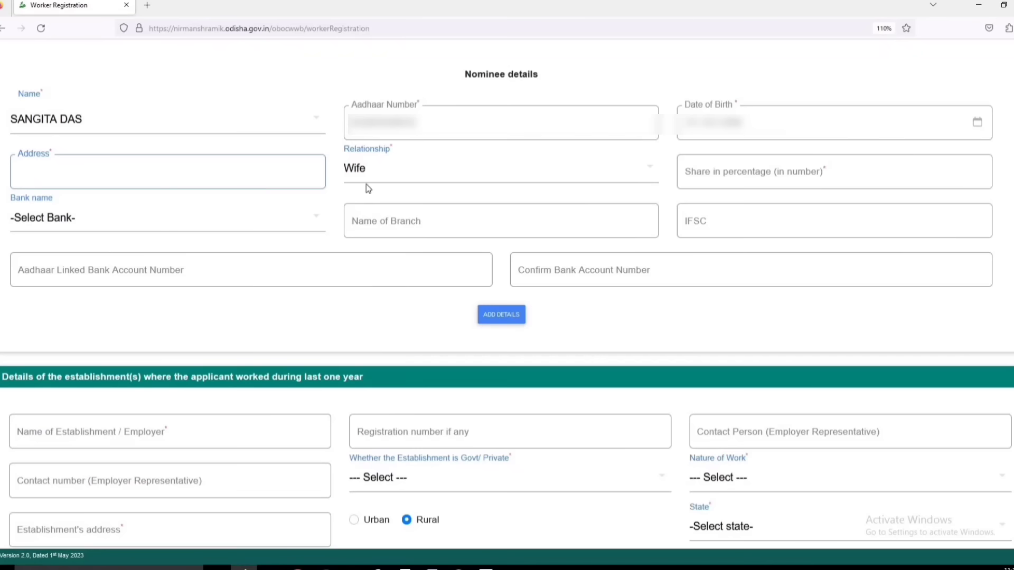
left_click(401, 173)
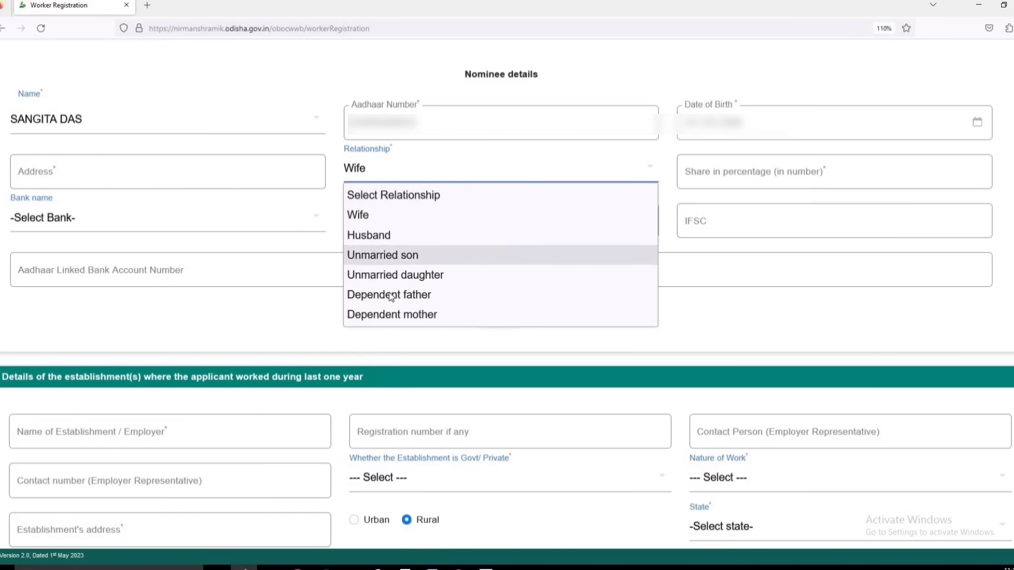
left_click(369, 170)
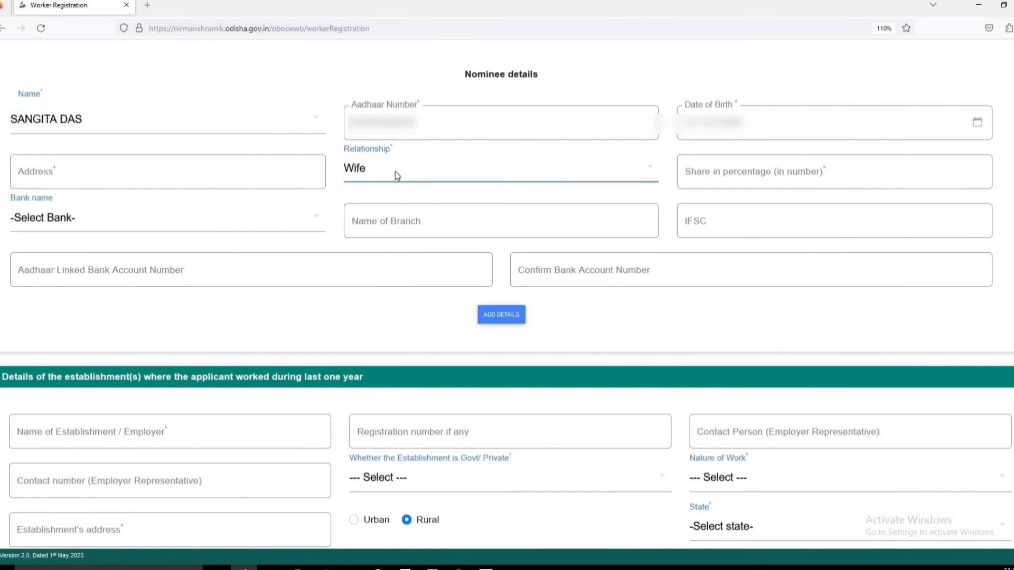
left_click(754, 175)
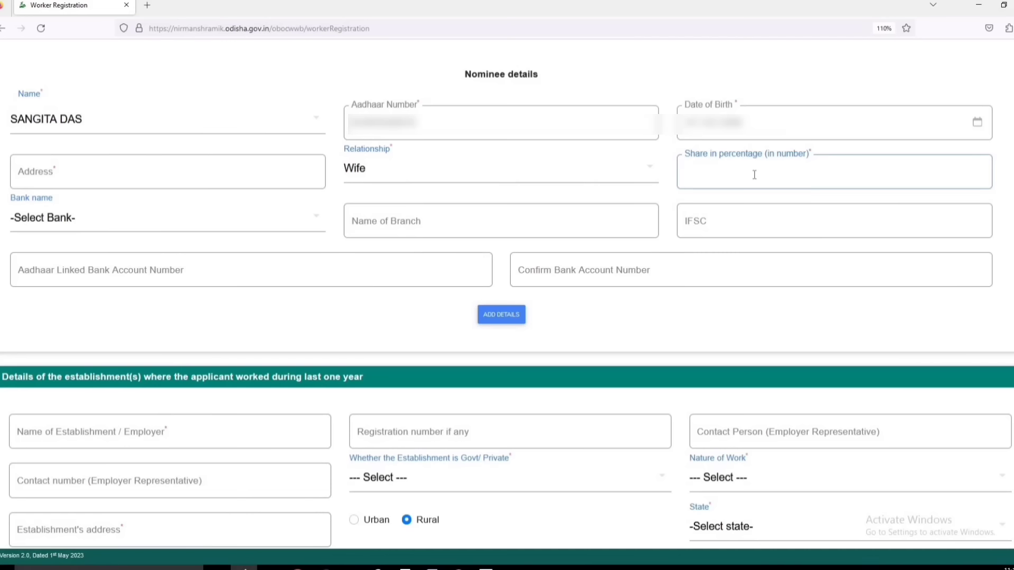
type("100")
left_click(510, 201)
Set the nominee's bank to BANK OF BARODA, branch BARUNGADIA, and add the nominee
left_click(45, 221)
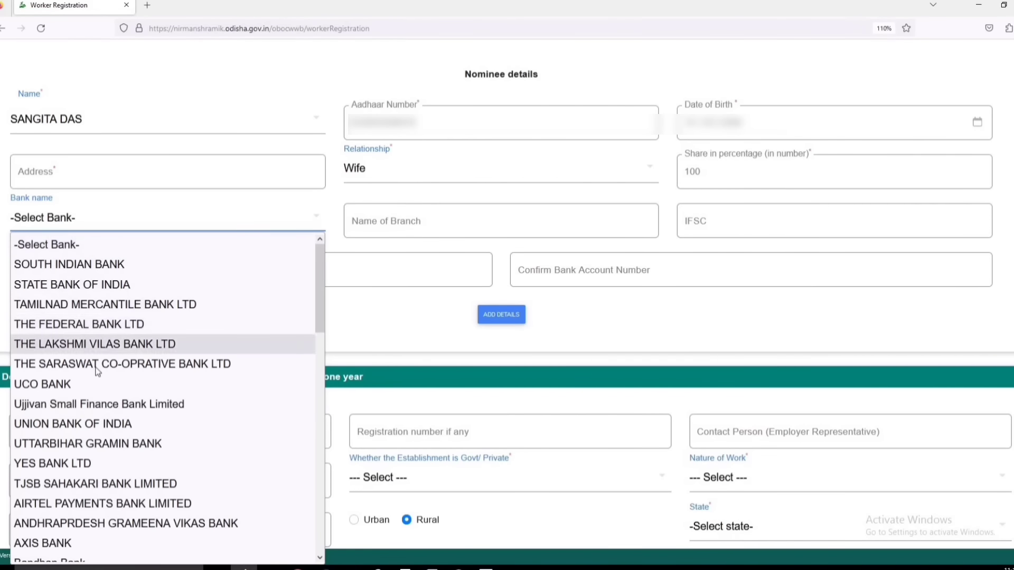
scroll(104, 447, "down", 10)
key("u")
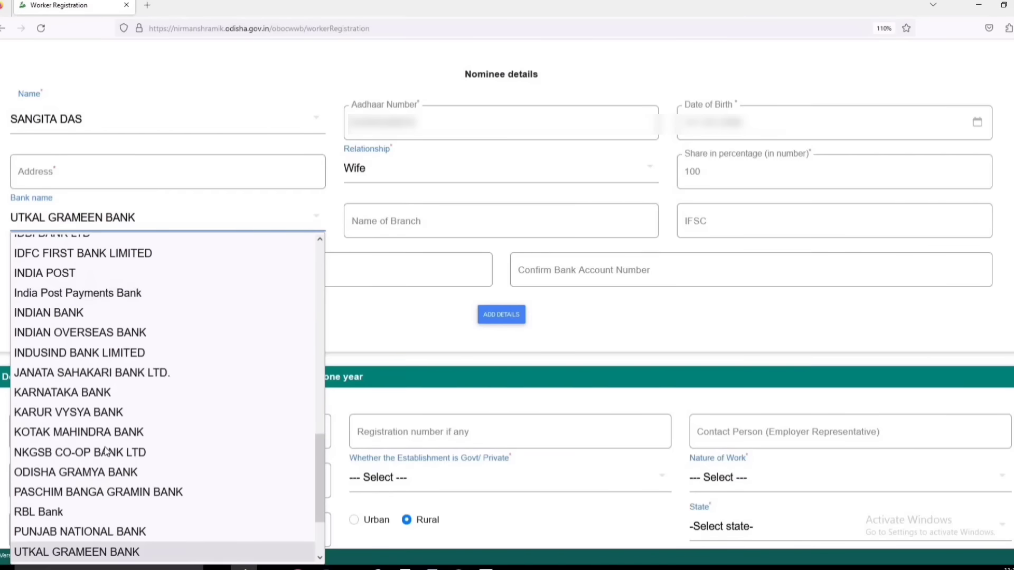
key("u")
key("b")
key("b")
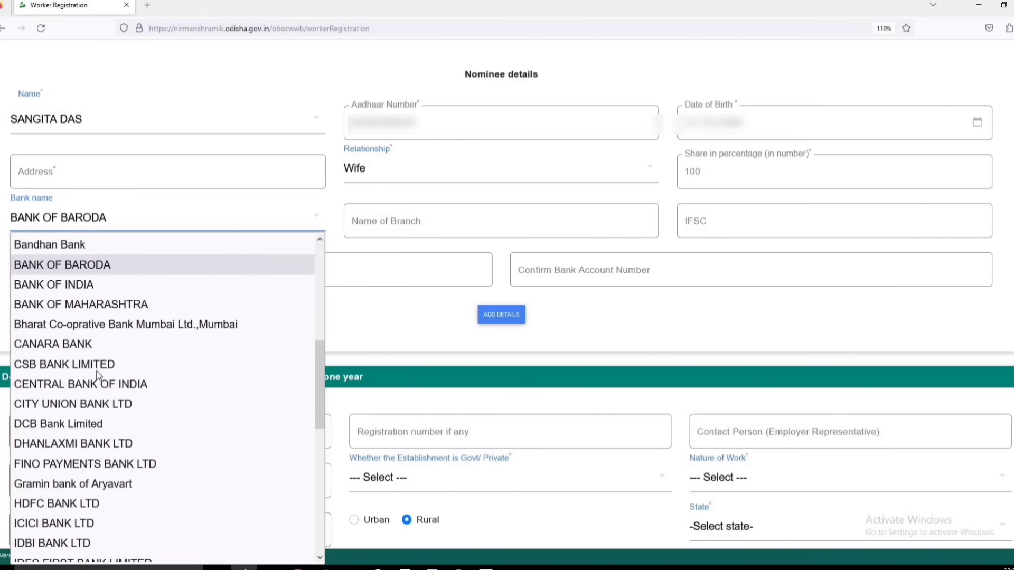
key("Return")
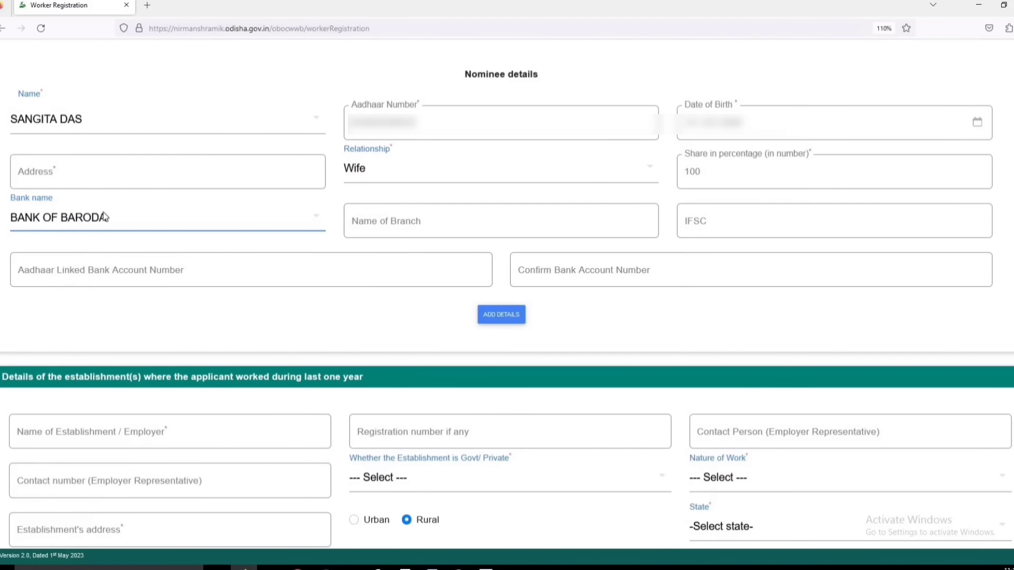
left_click(389, 217)
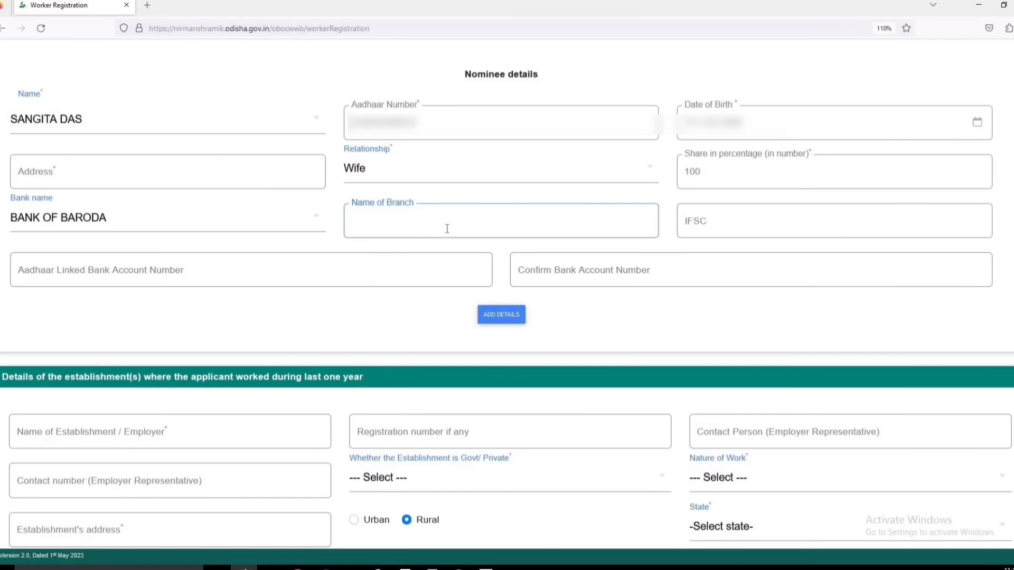
type("BARUNGADIA")
left_click(751, 230)
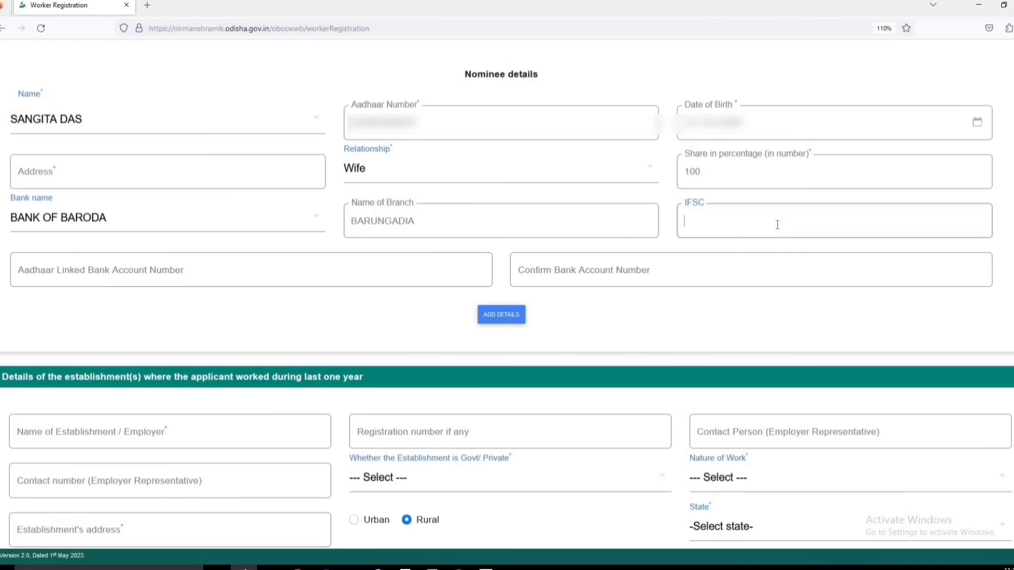
left_click(75, 273)
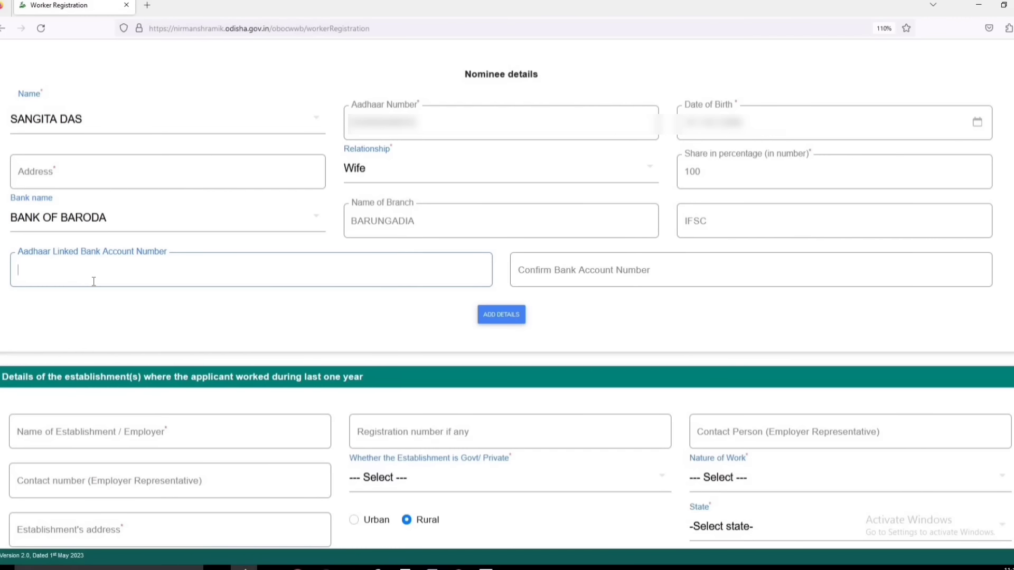
left_click(563, 274)
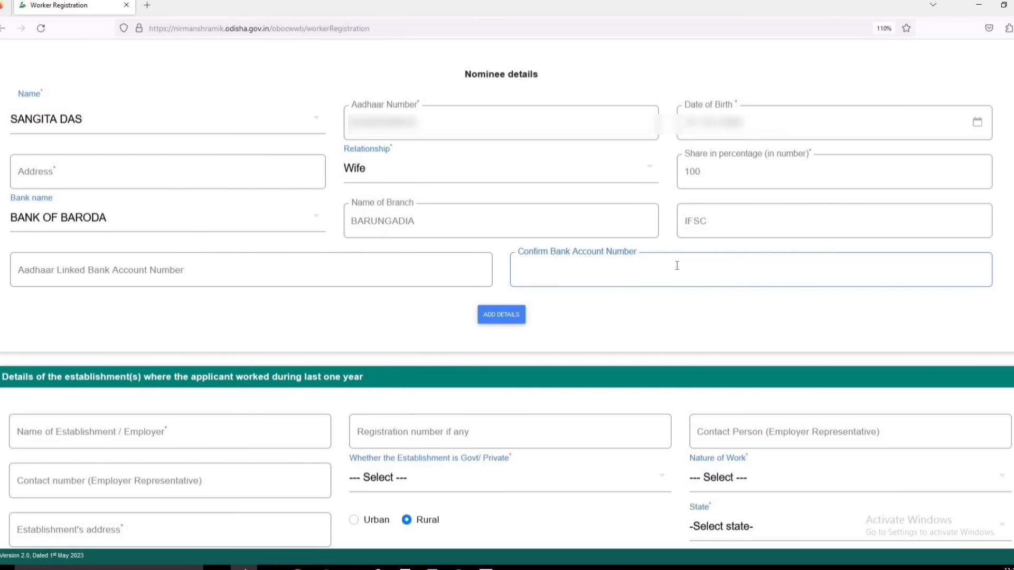
left_click(634, 293)
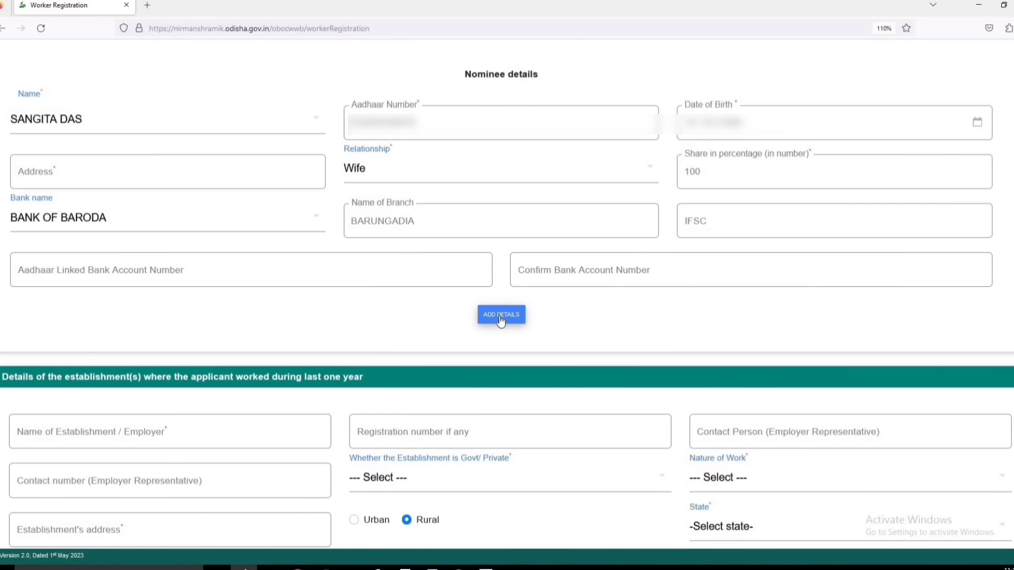
left_click(515, 317)
scroll(532, 329, "down", 2)
scroll(532, 329, "down", 2)
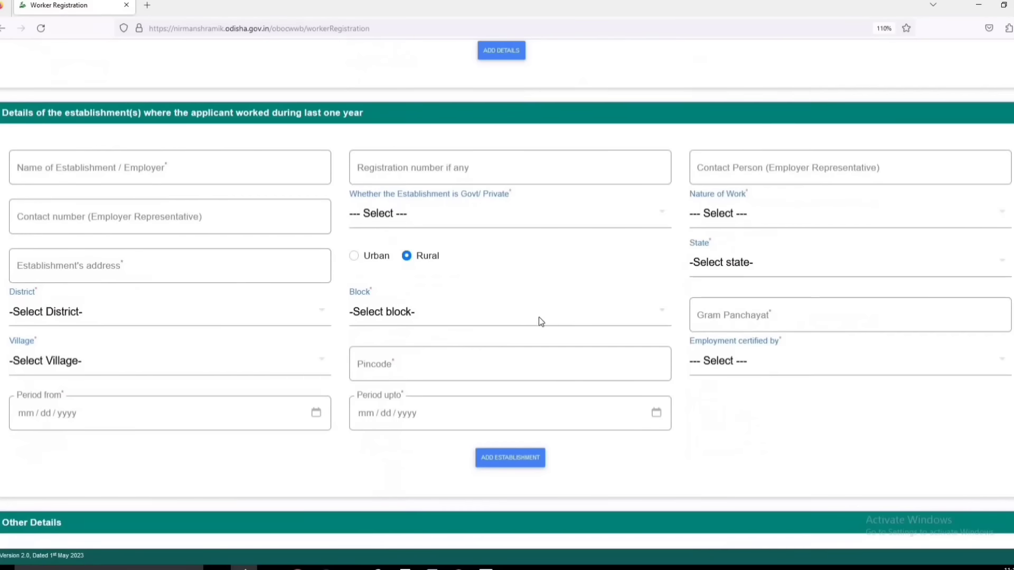
scroll(552, 310, "down", 1)
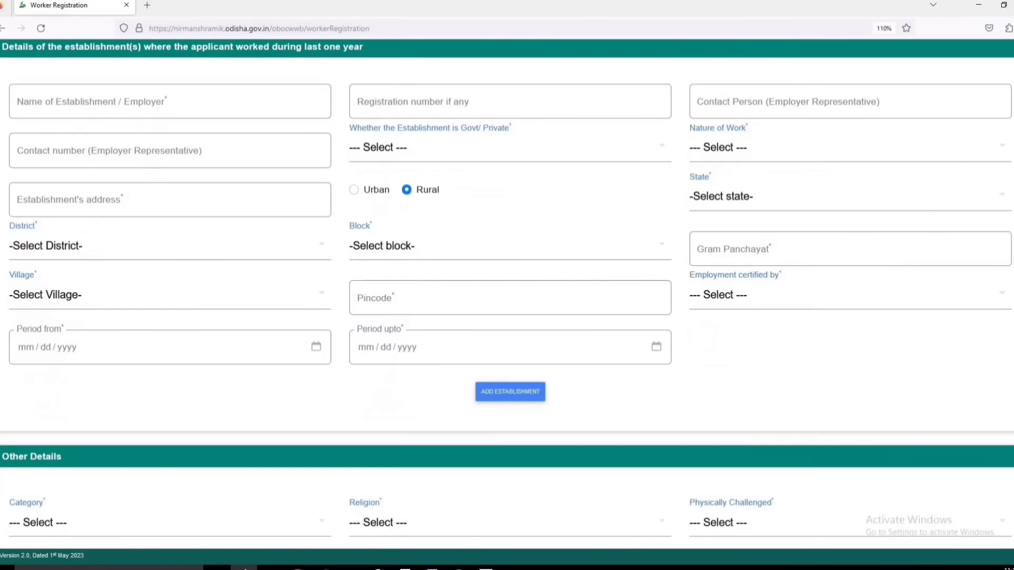
scroll(278, 226, "up", 1)
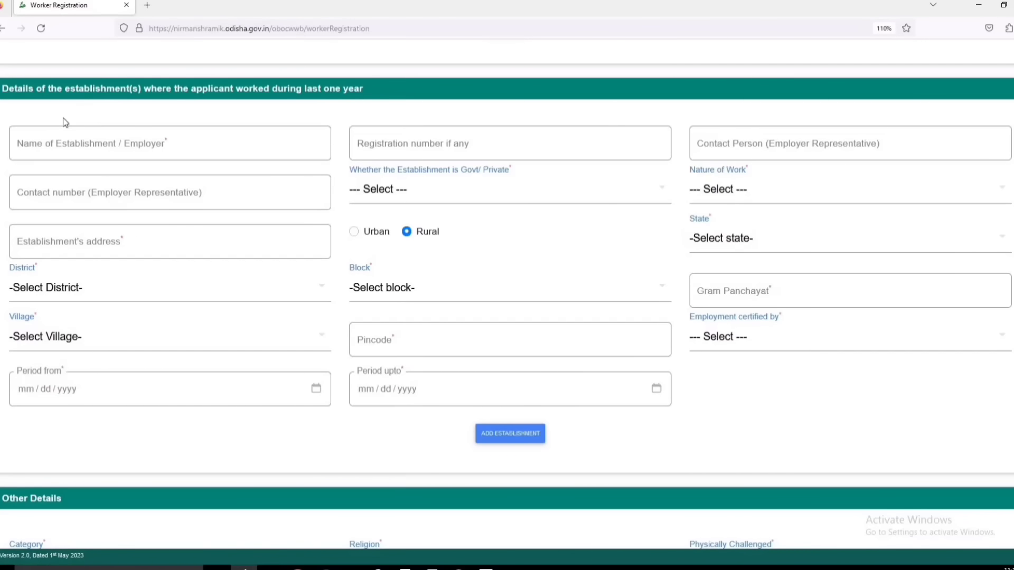
left_click(111, 149)
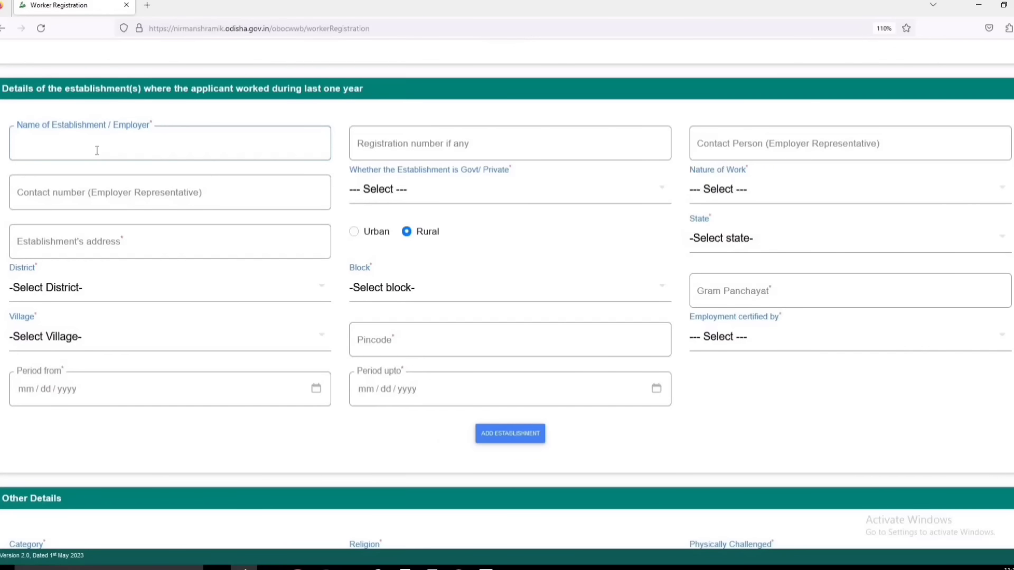
left_click(381, 141)
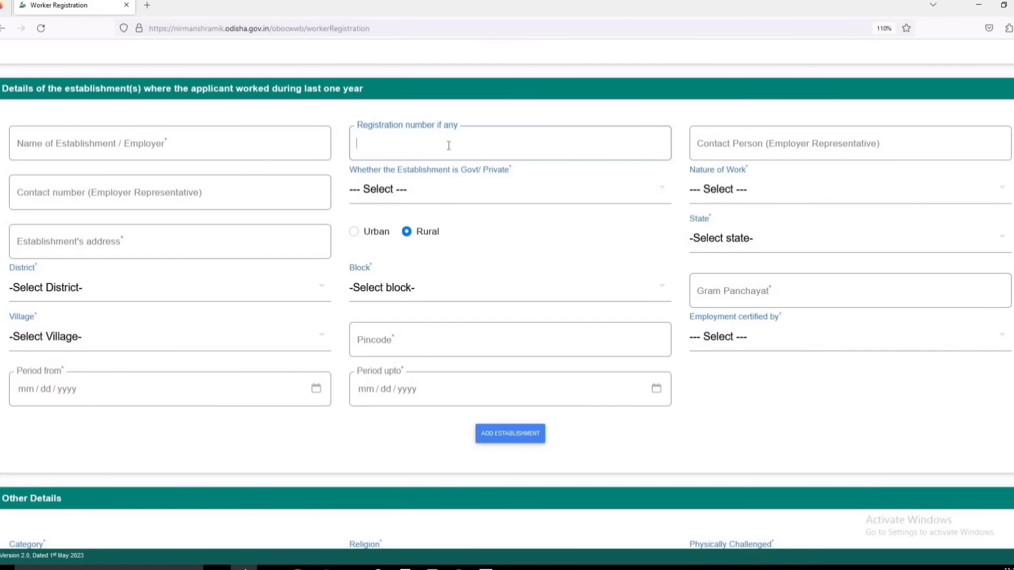
left_click(717, 150)
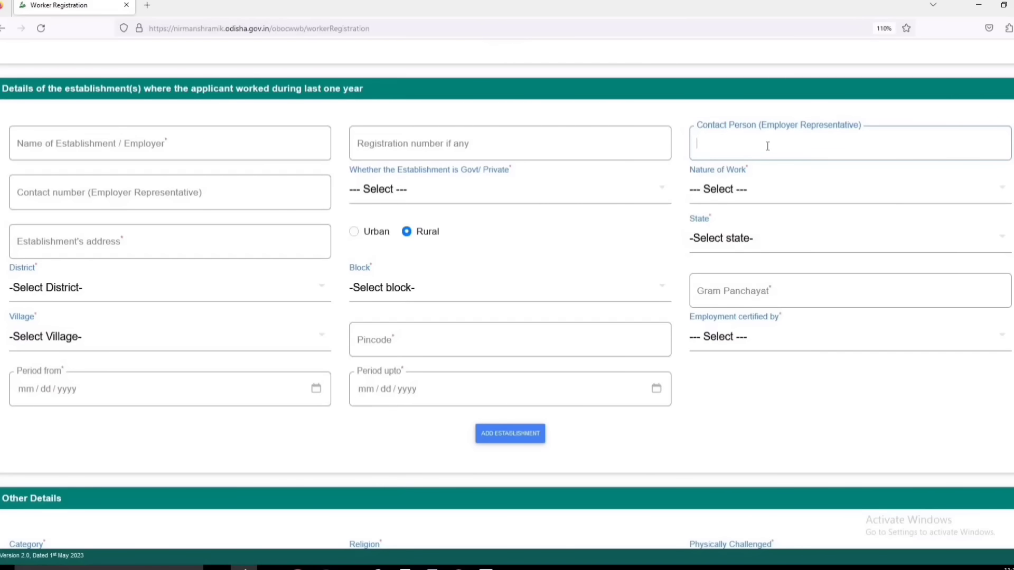
left_click(102, 196)
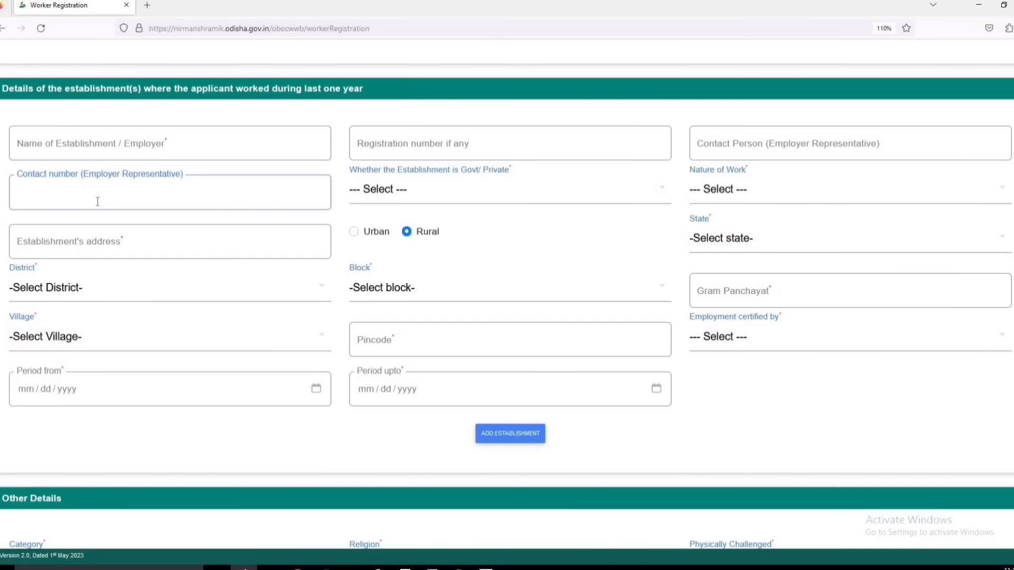
Set the establishment to Private, Helper to Mason(Mistri) work, and Rural location
left_click(413, 190)
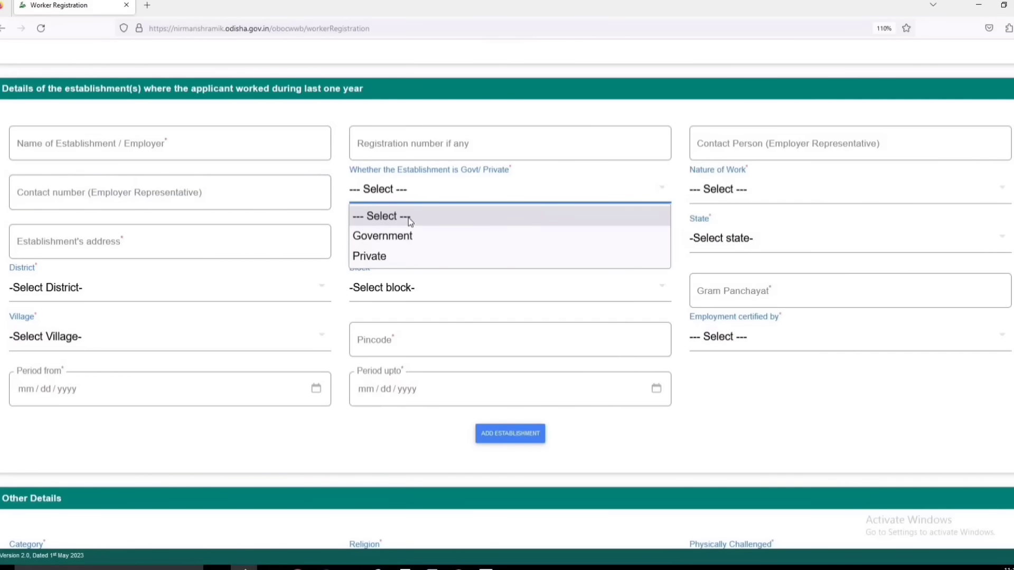
left_click(385, 253)
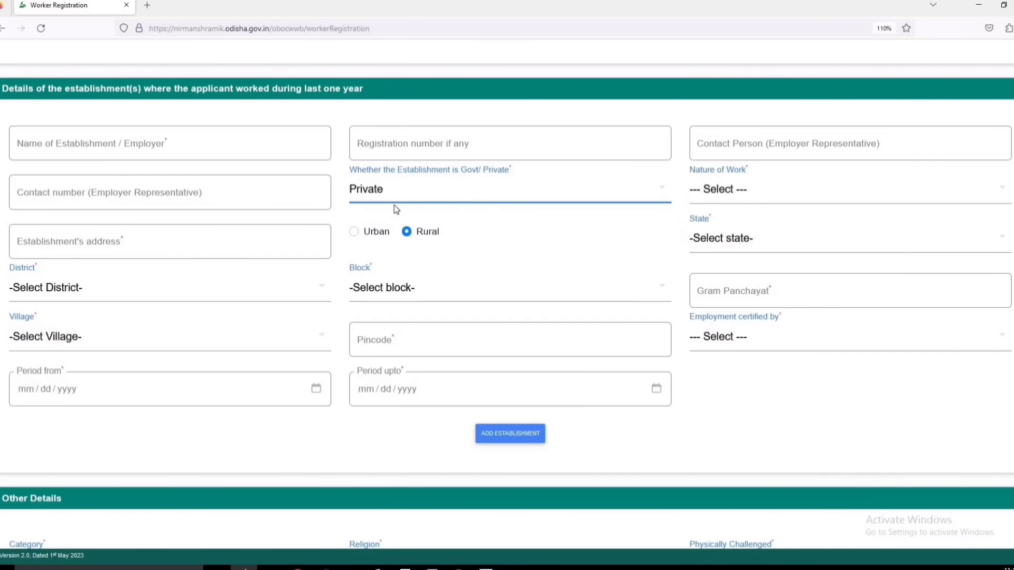
left_click(749, 192)
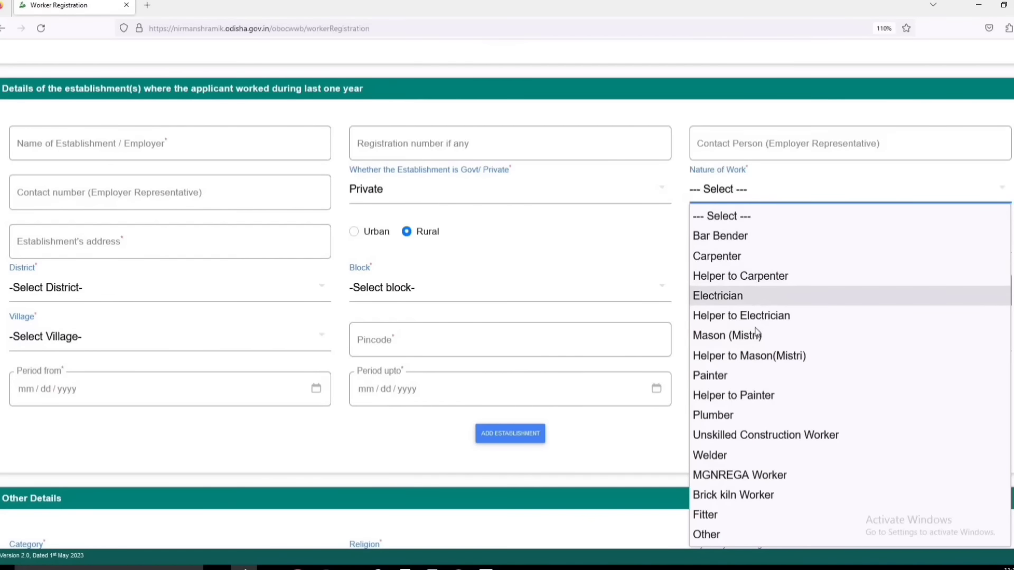
left_click(749, 355)
left_click(77, 250)
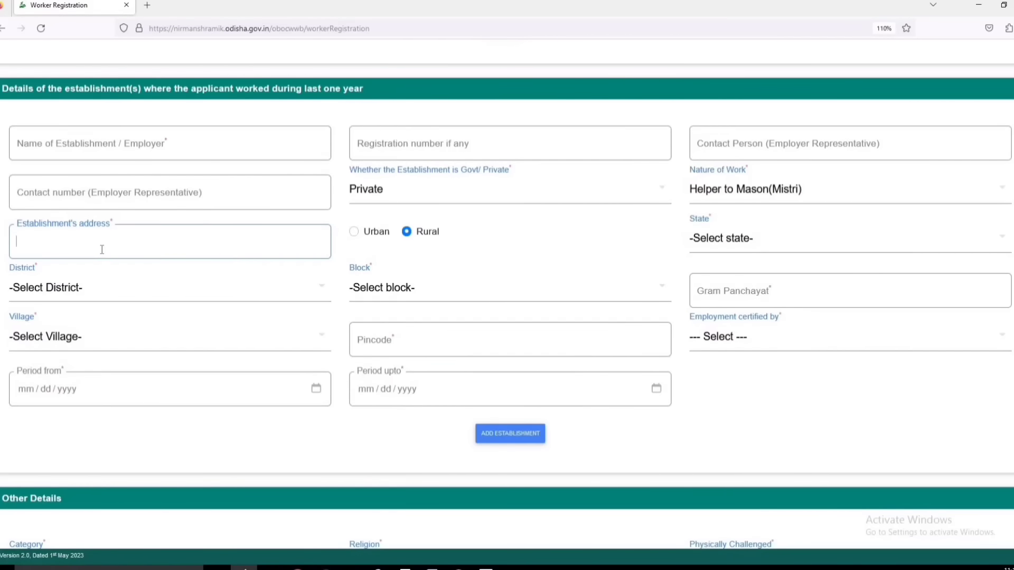
left_click(354, 232)
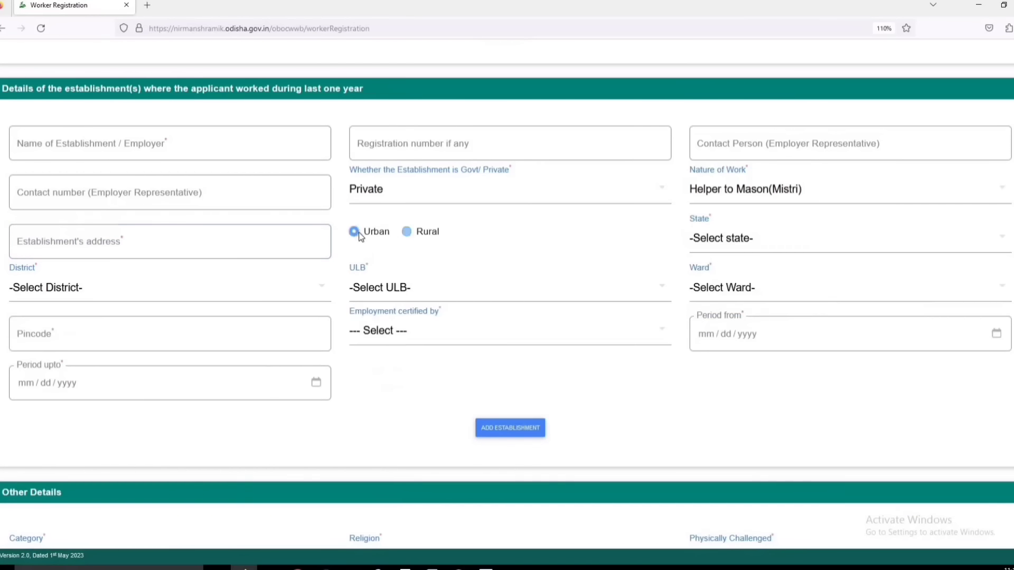
left_click(407, 232)
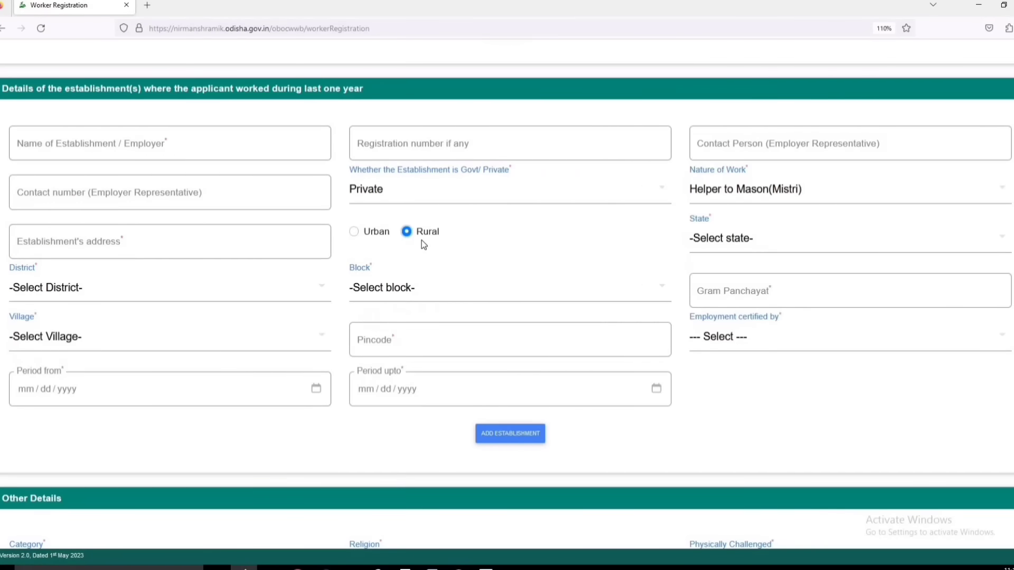
Choose ODISHA as the establishment's state, BALASORE as district and BASTA as block
left_click(715, 239)
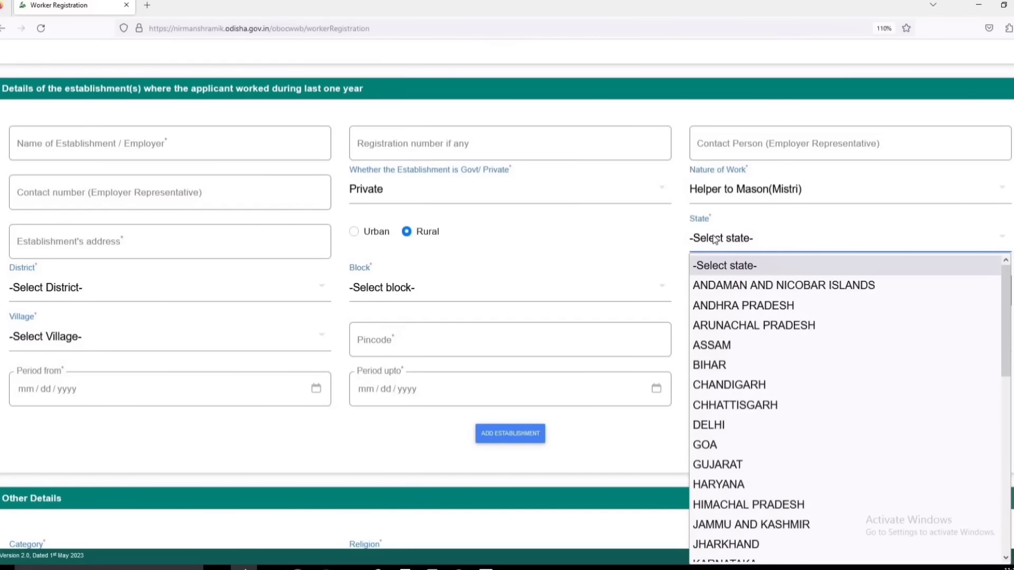
key("o")
key("Return")
left_click(63, 289)
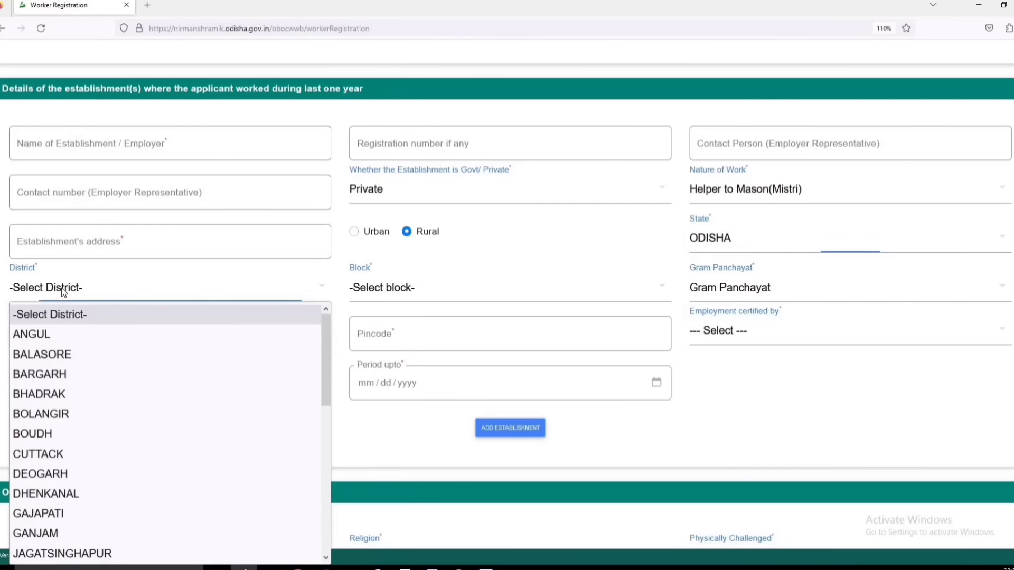
left_click(50, 354)
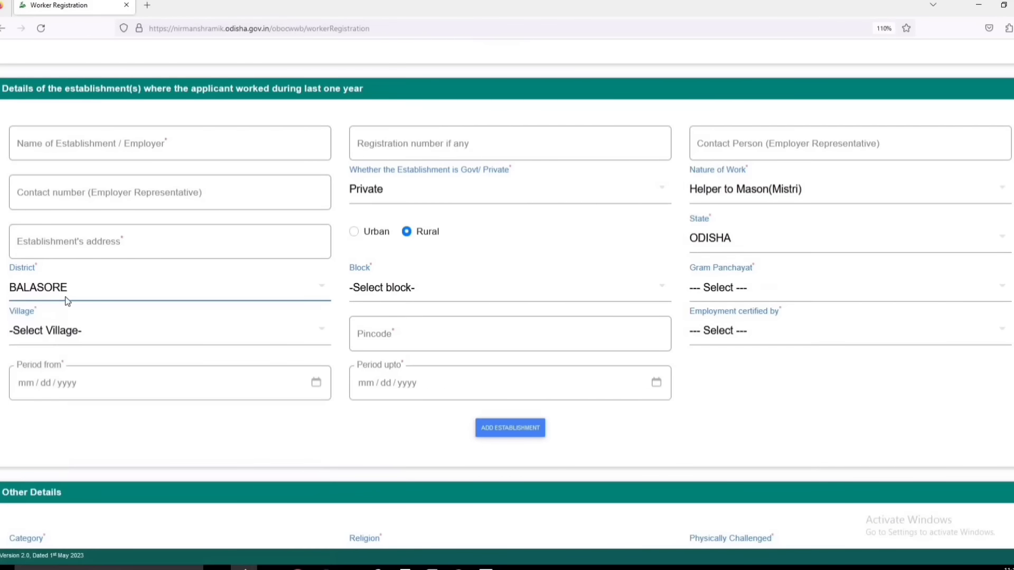
left_click(384, 287)
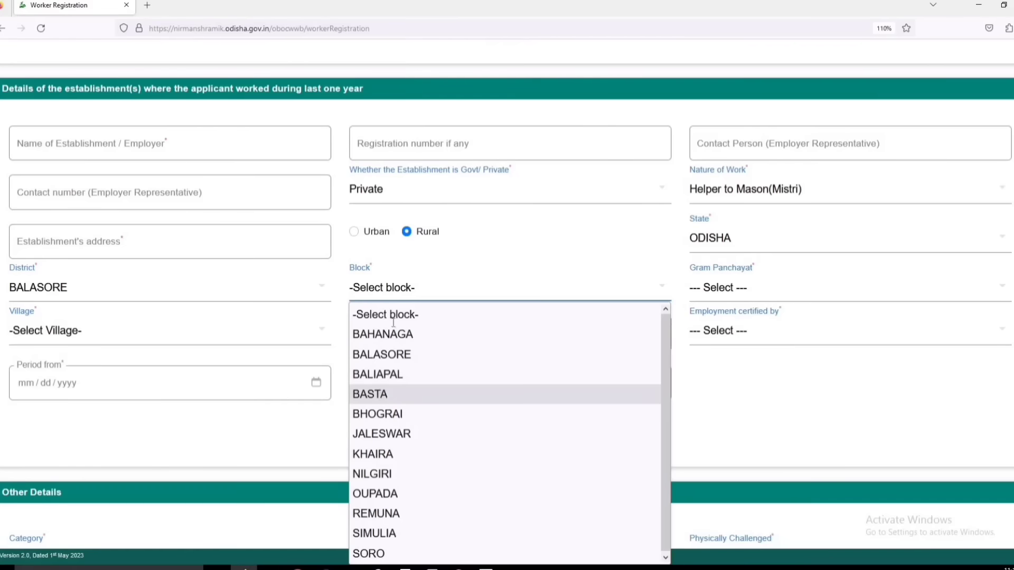
left_click(382, 397)
left_click(737, 293)
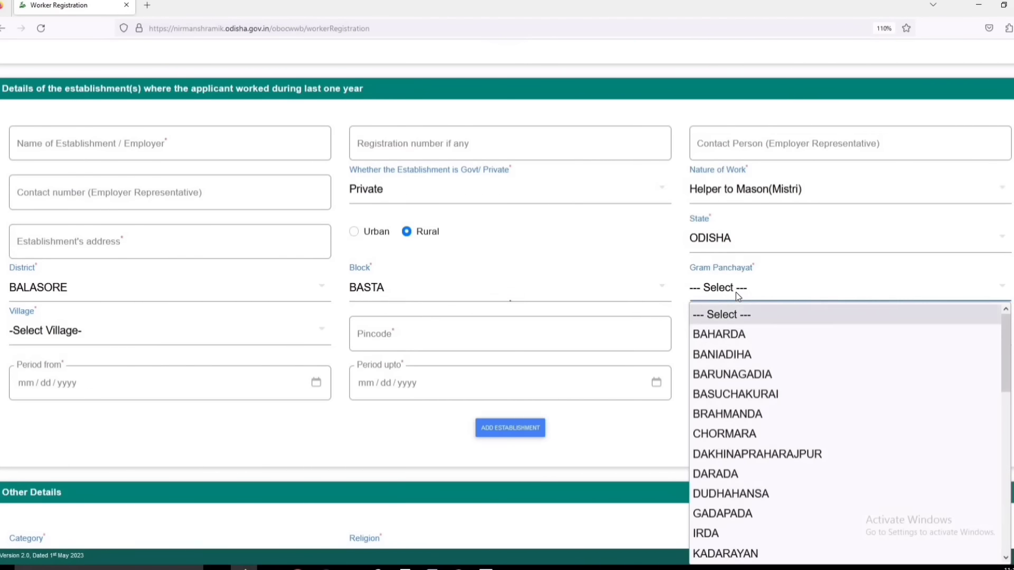
left_click(737, 294)
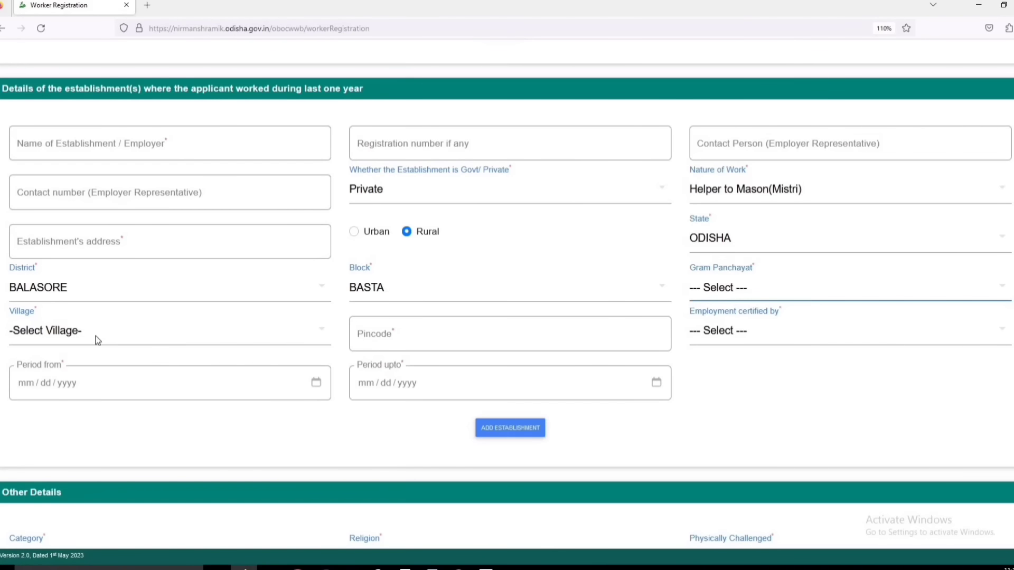
left_click(413, 335)
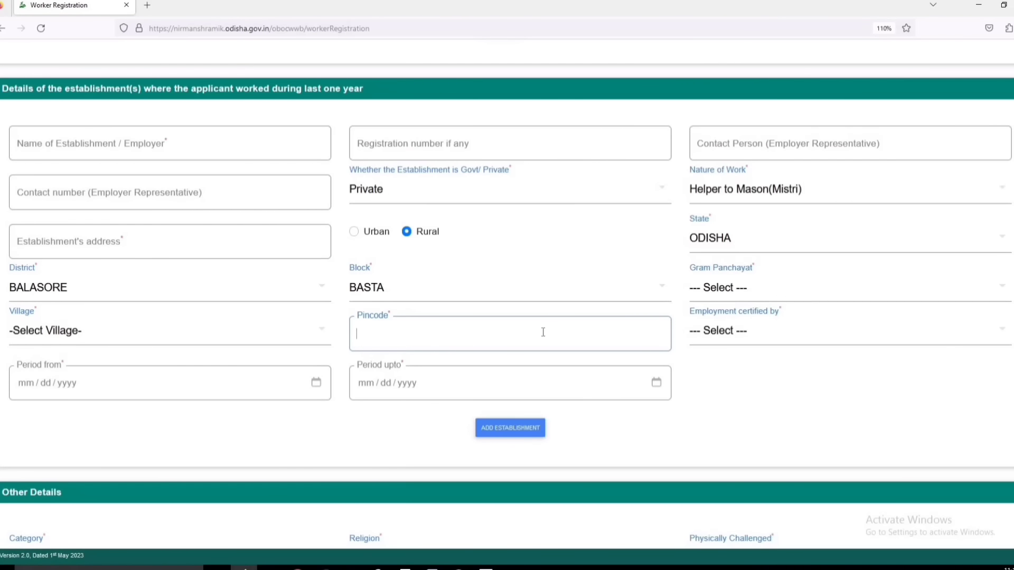
left_click(730, 333)
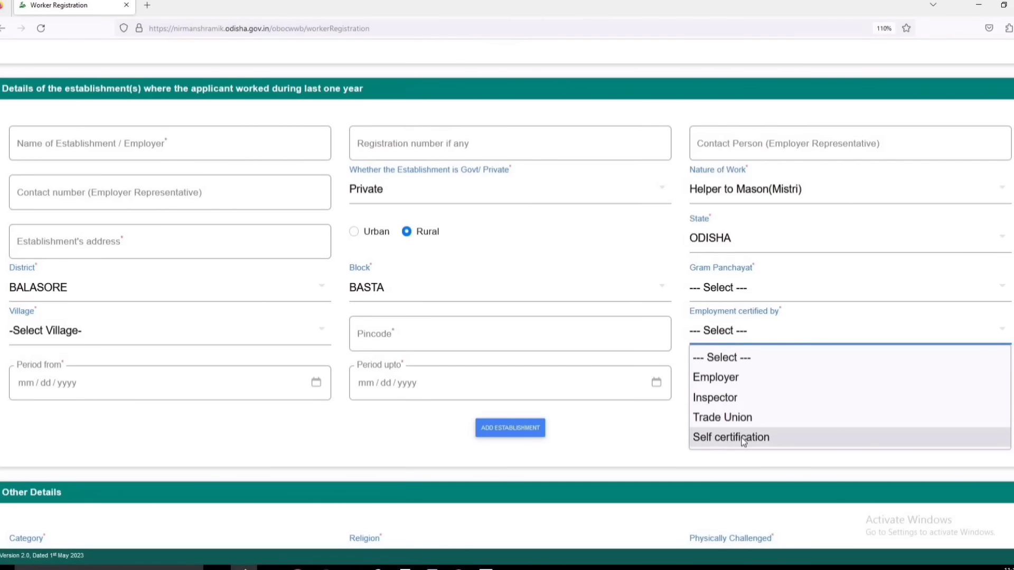
Select Self certification as employment certifier, then click into the Period from and Period upto dates
left_click(750, 438)
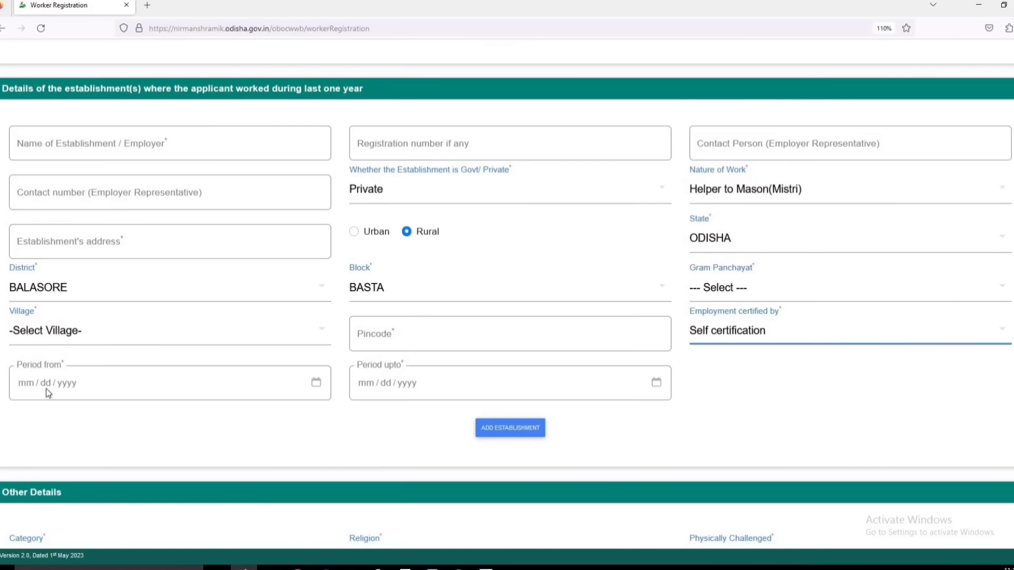
left_click(25, 384)
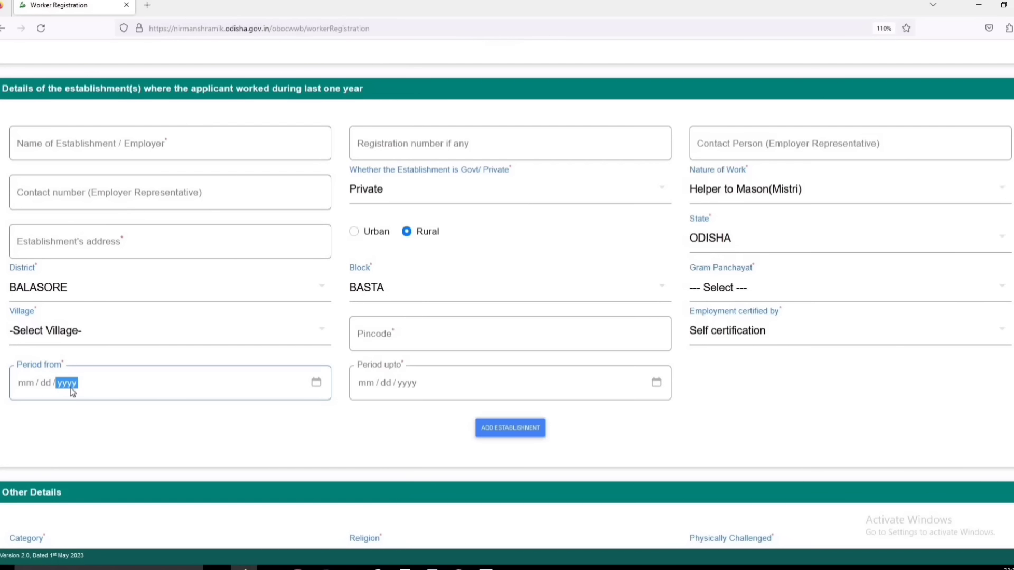
left_click(366, 386)
scroll(416, 396, "down", 3)
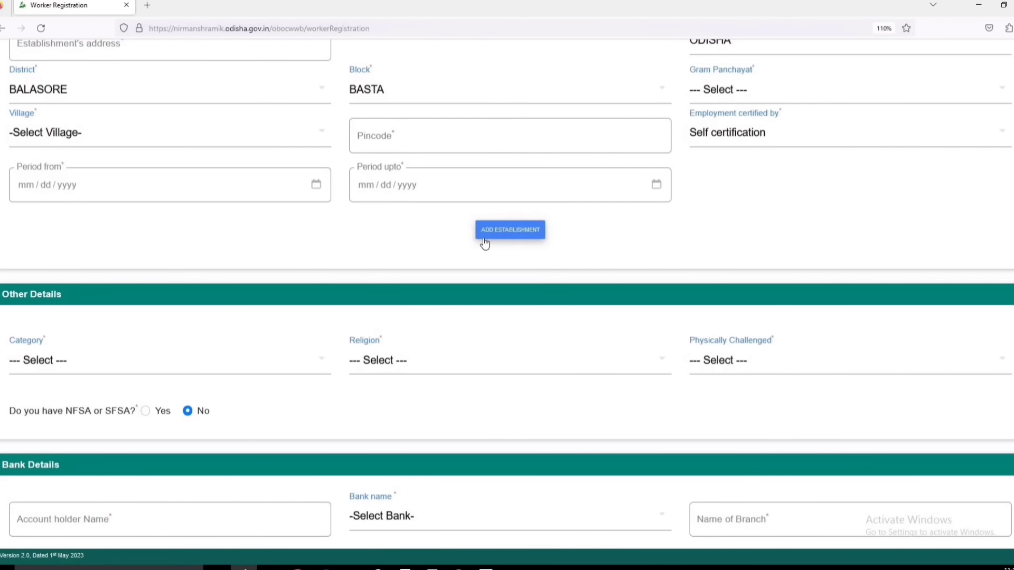
Set Category to General, Religion to Hindu and Physically Challenged to No
scroll(483, 237, "down", 3)
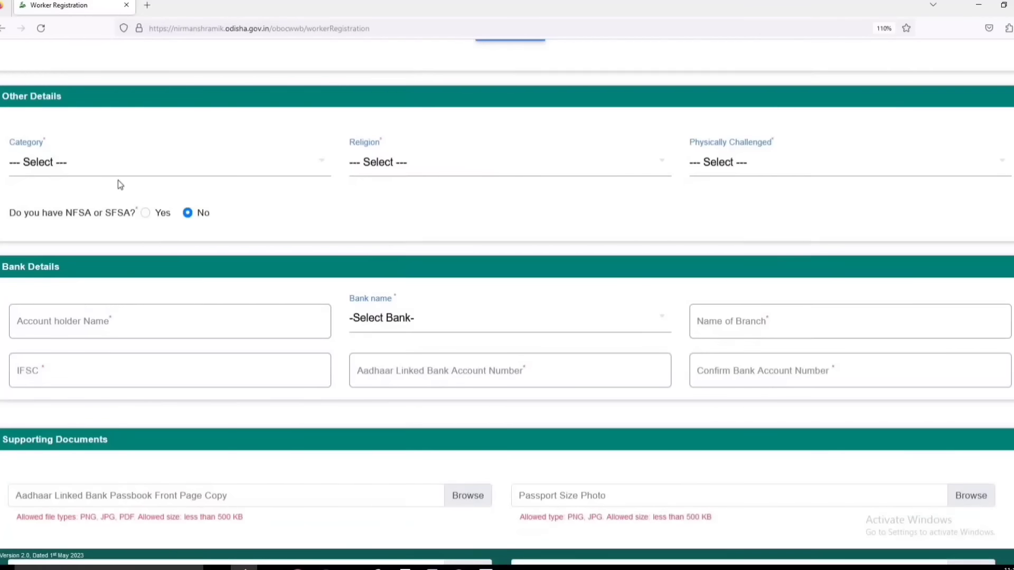
left_click(80, 168)
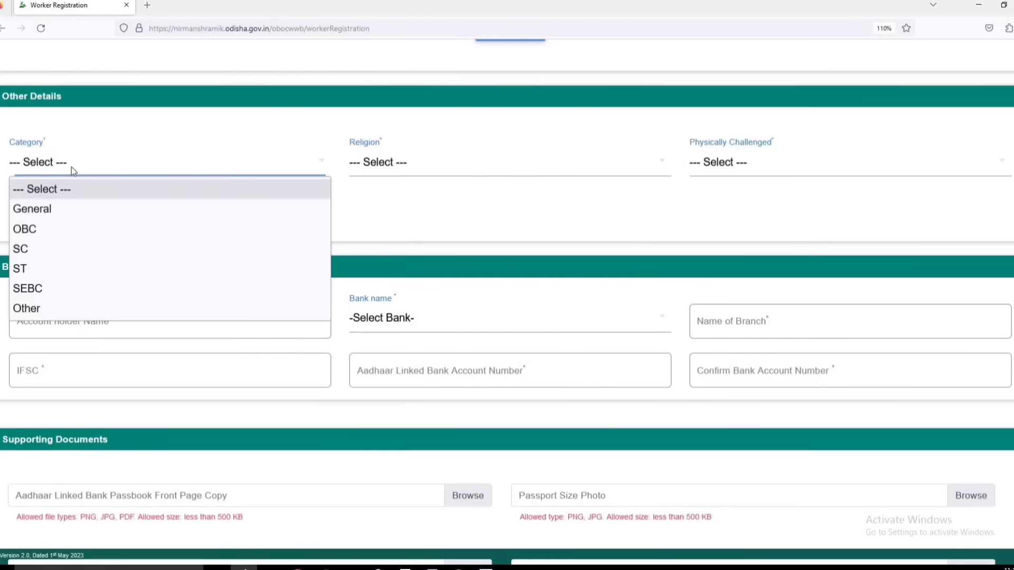
left_click(27, 210)
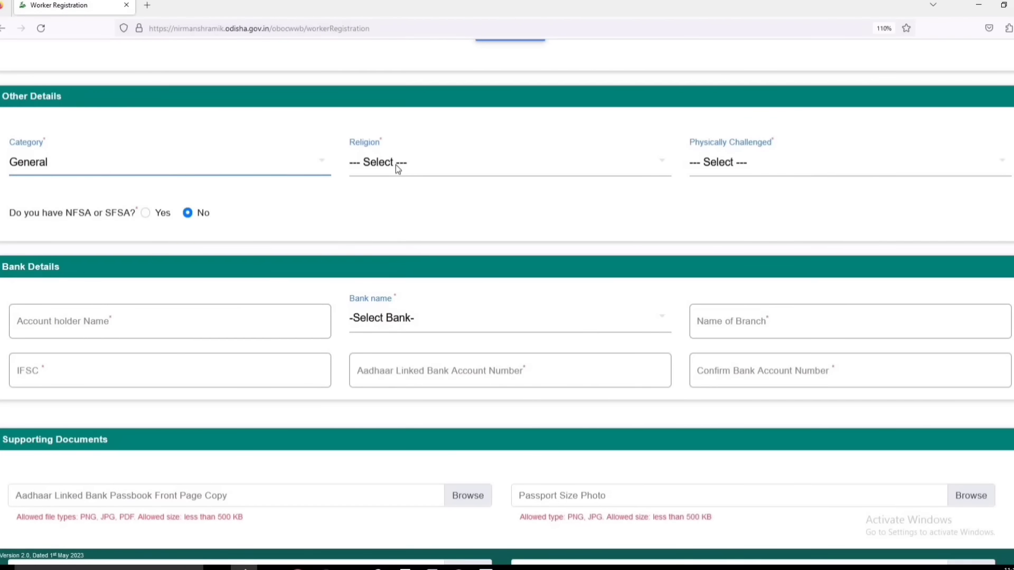
left_click(428, 161)
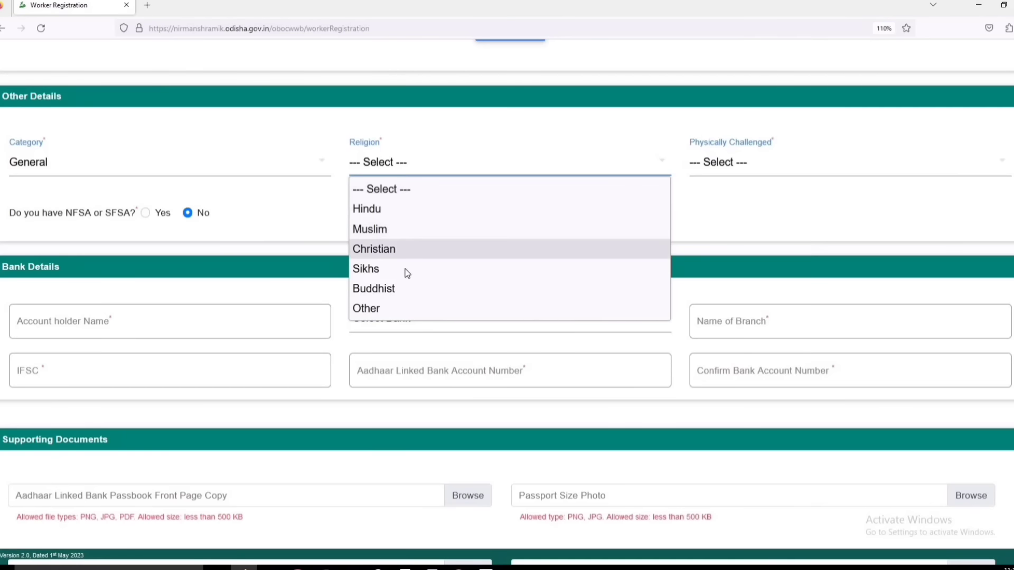
left_click(382, 210)
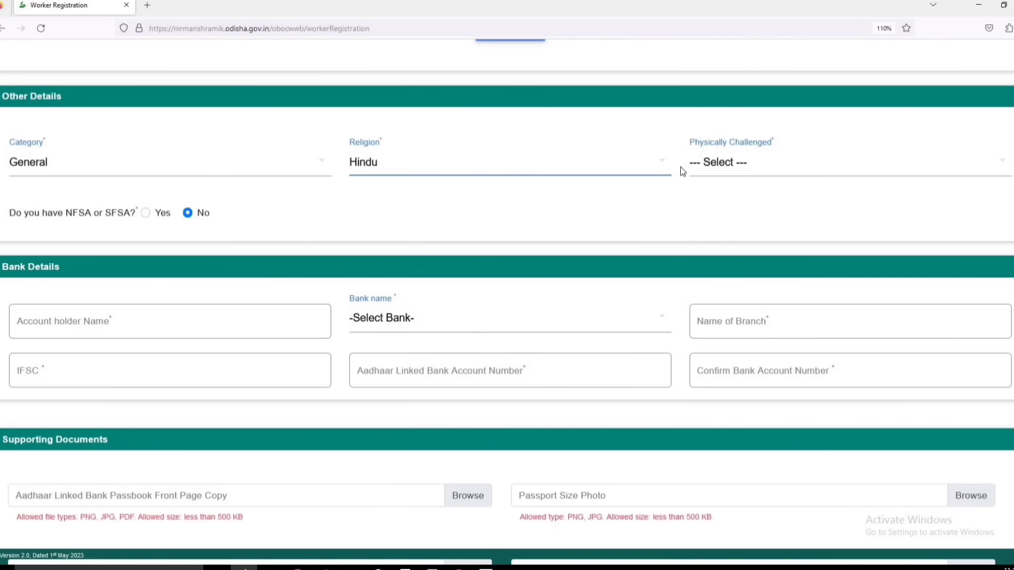
left_click(758, 165)
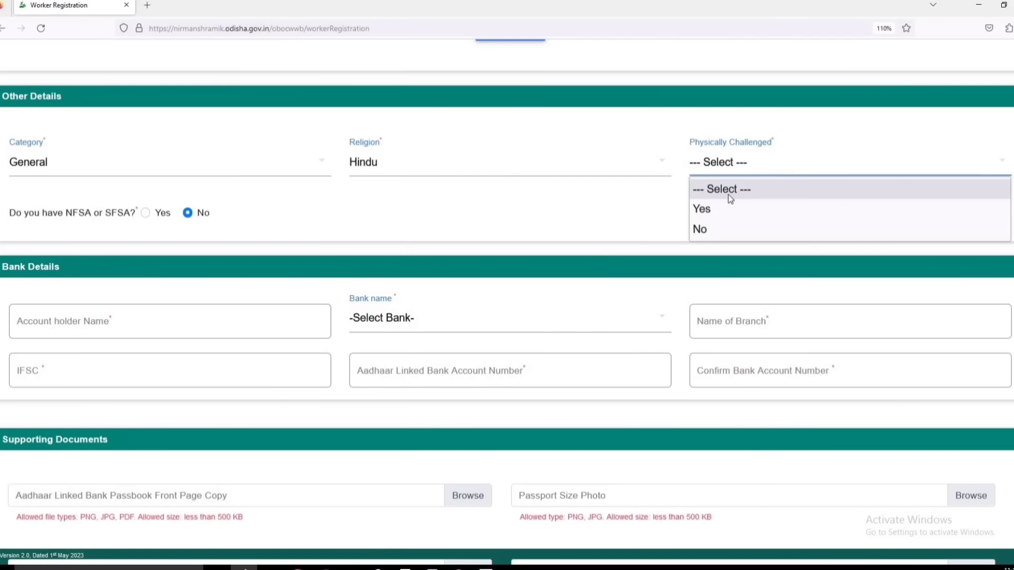
left_click(724, 228)
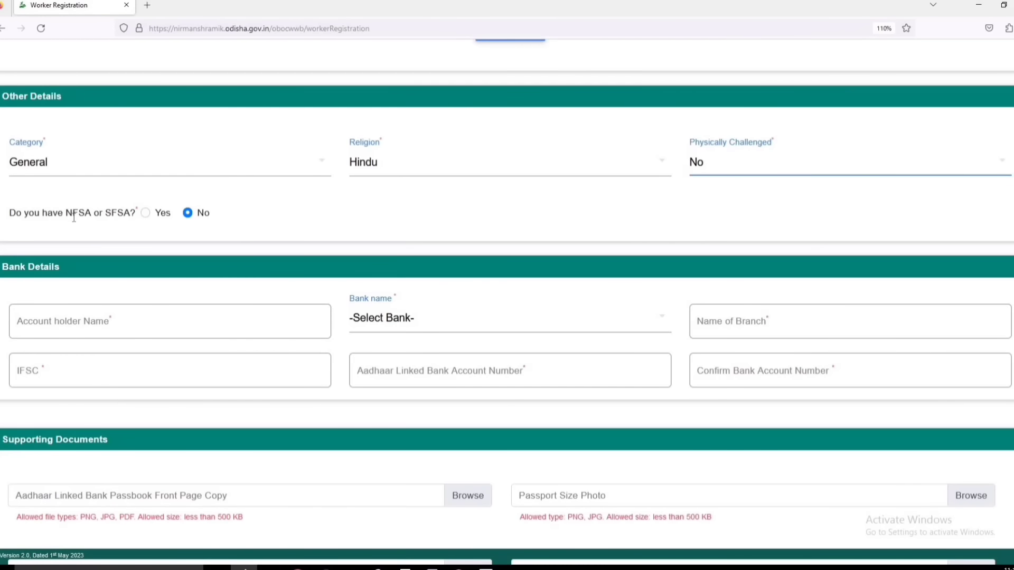
Answer No to holding an NFSA or SFSA card
left_click(146, 214)
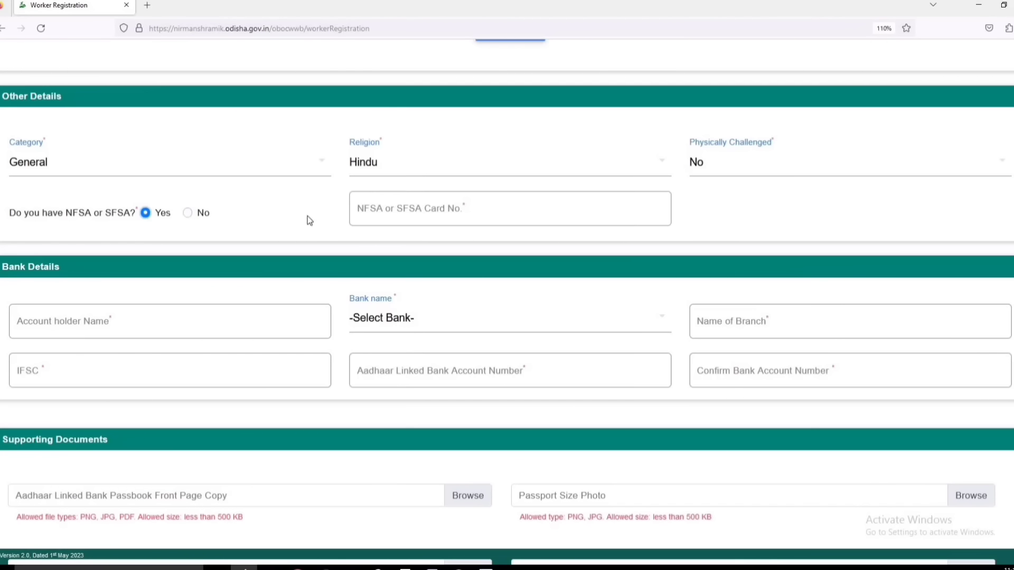
left_click(372, 209)
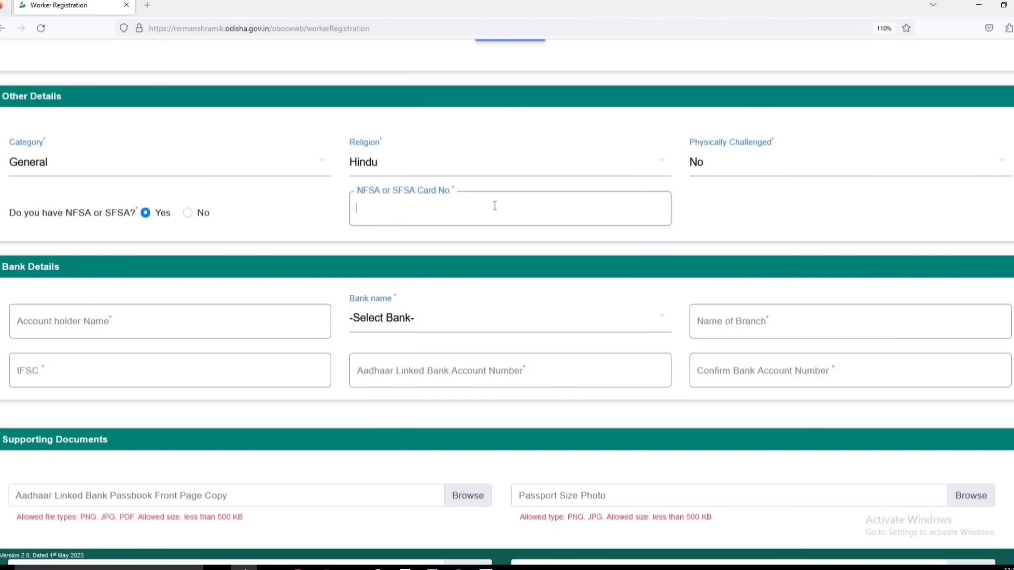
left_click(188, 214)
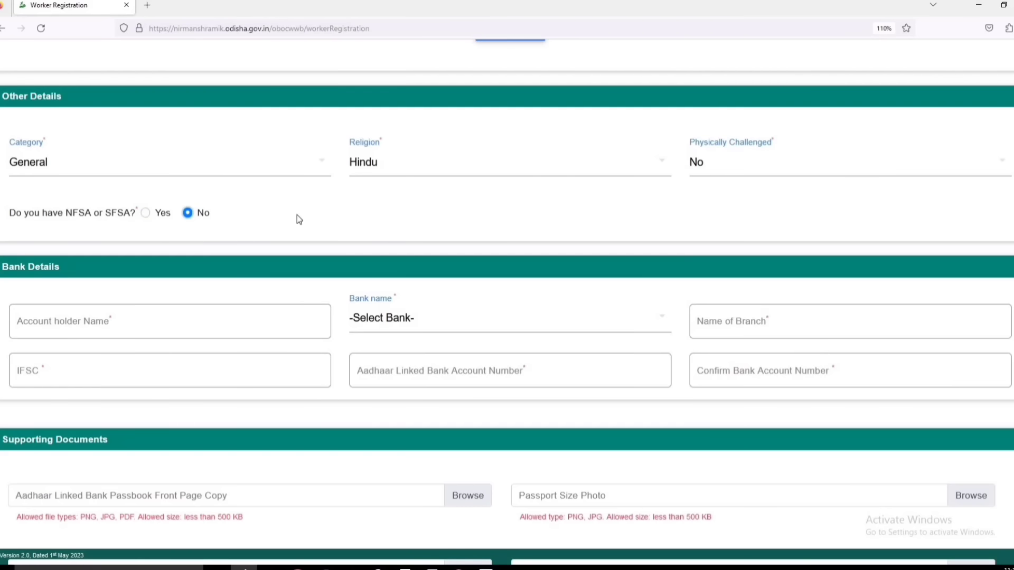
scroll(274, 226, "down", 4)
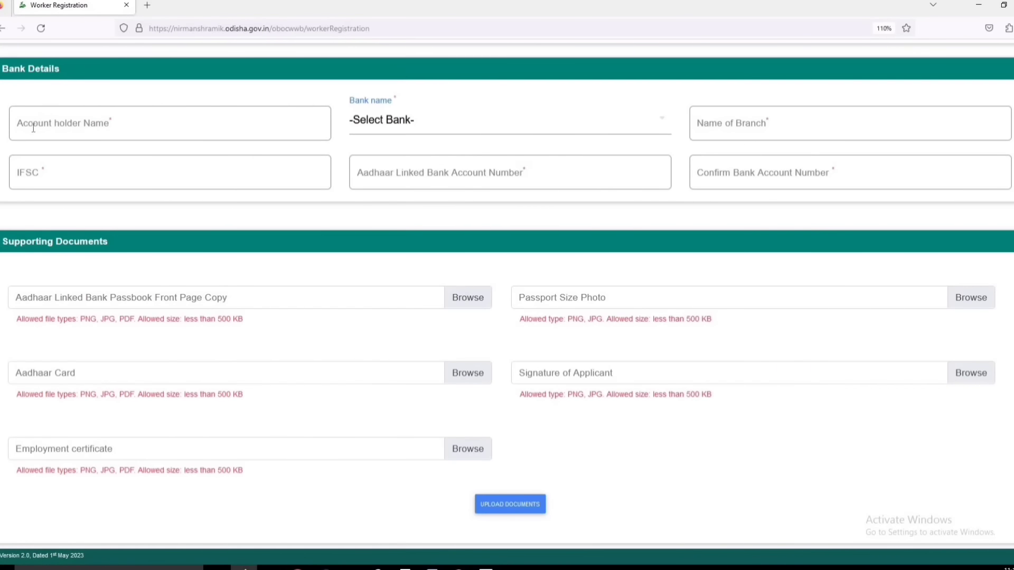
Pick STATE BANK OF INDIA as the bank name and step through branch, IFSC and account fields
left_click(128, 134)
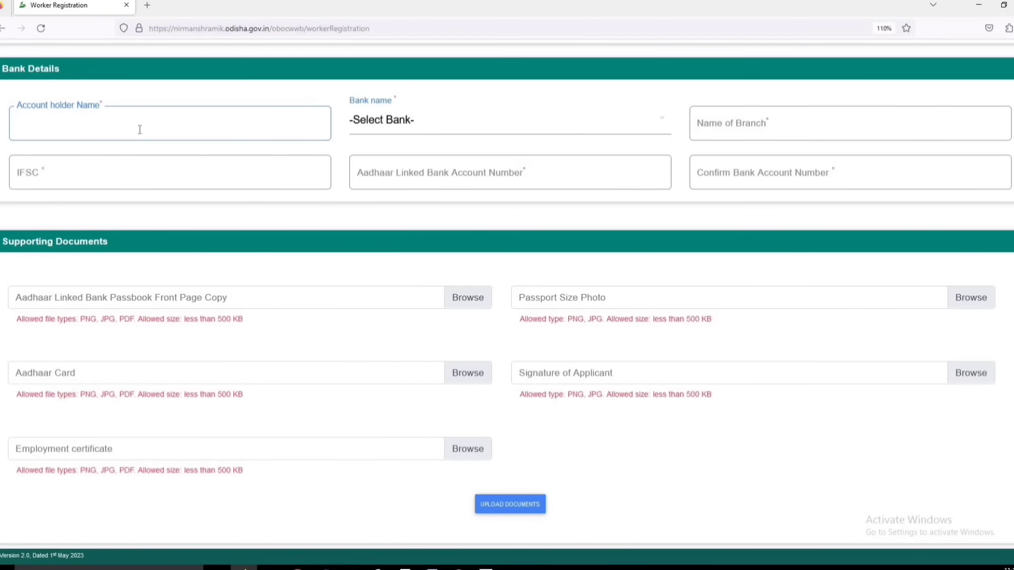
left_click(392, 123)
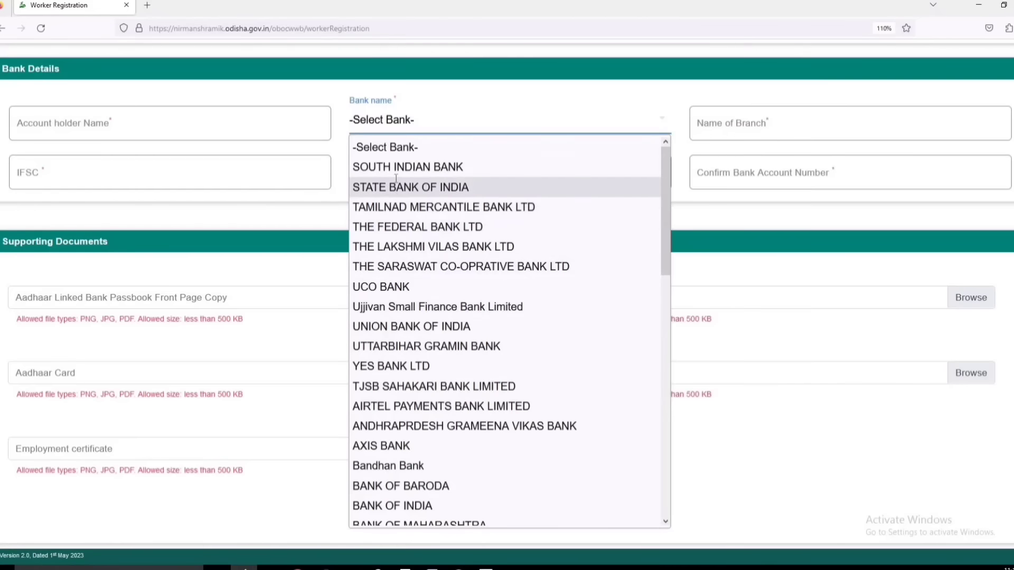
left_click(444, 187)
left_click(750, 127)
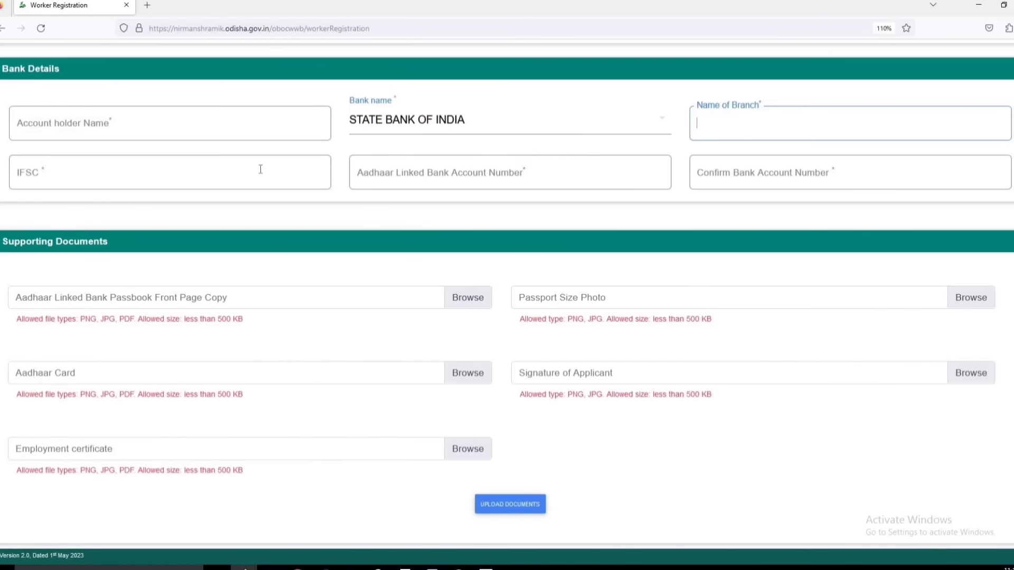
left_click(208, 178)
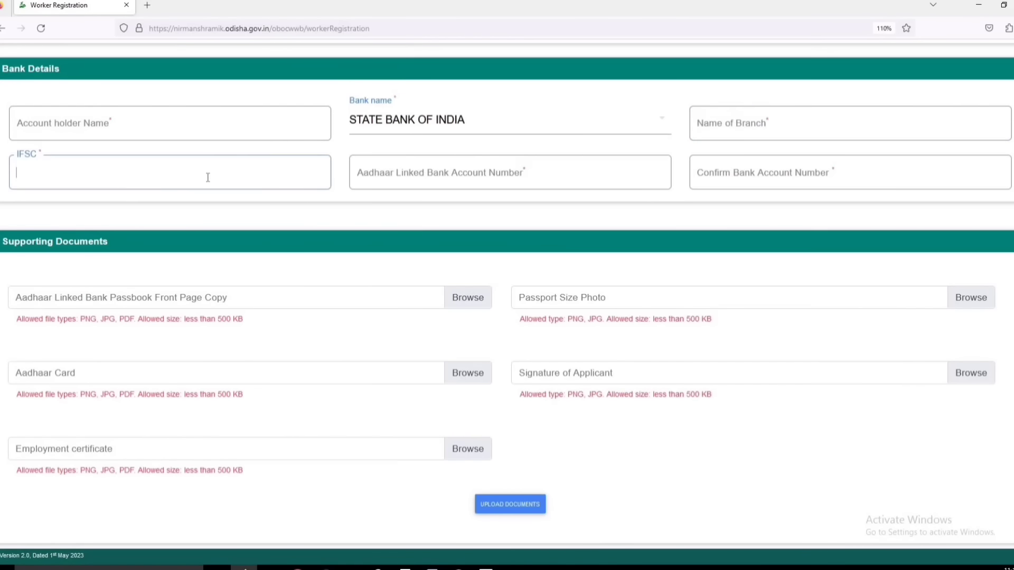
left_click(404, 181)
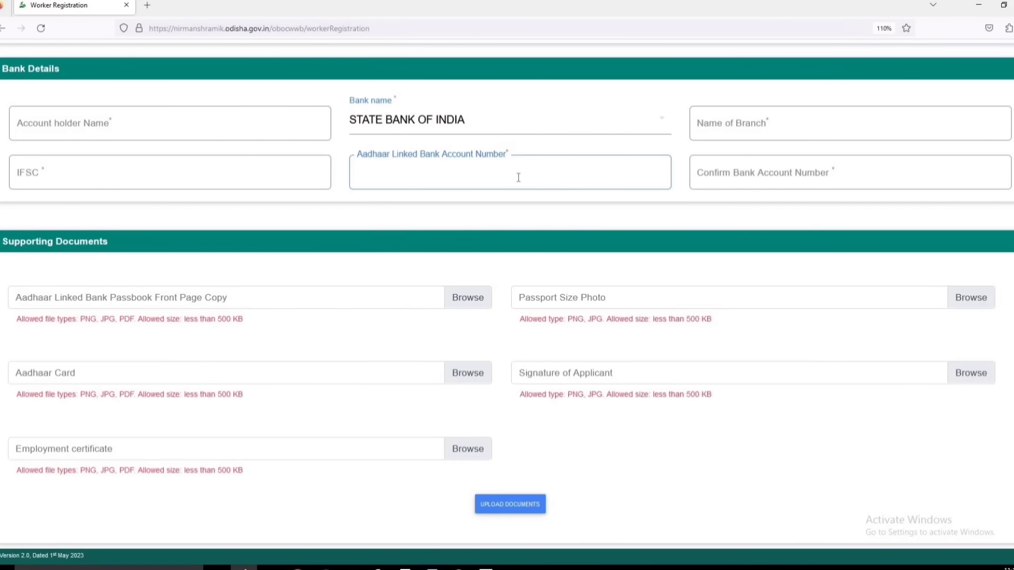
left_click(751, 180)
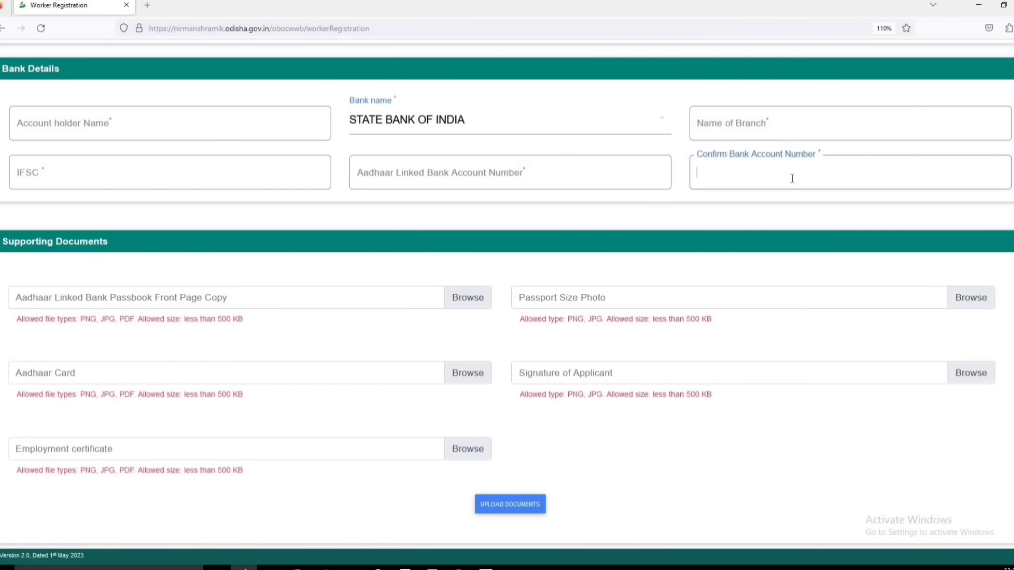
left_click(198, 274)
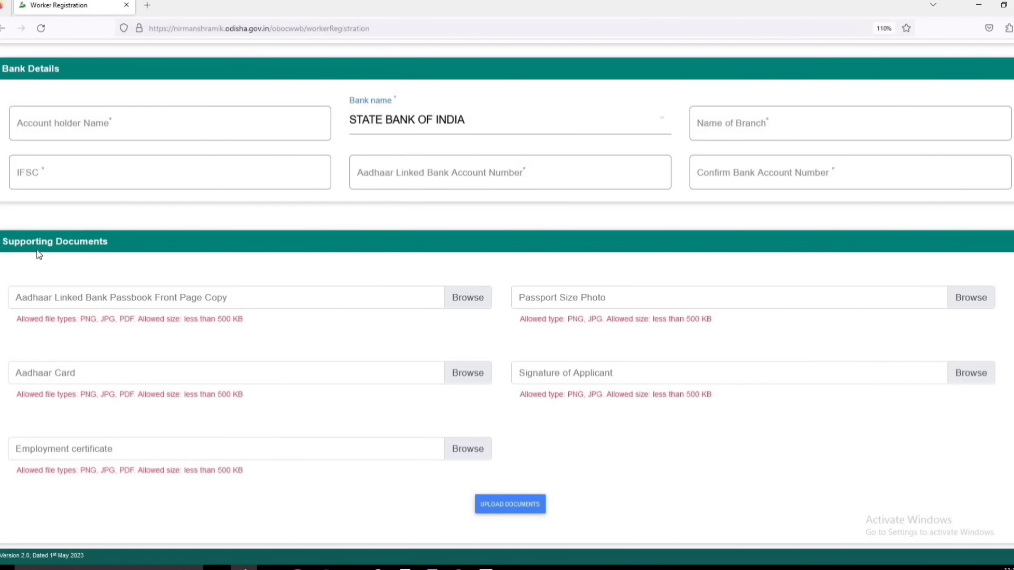
scroll(36, 246, "down", 3)
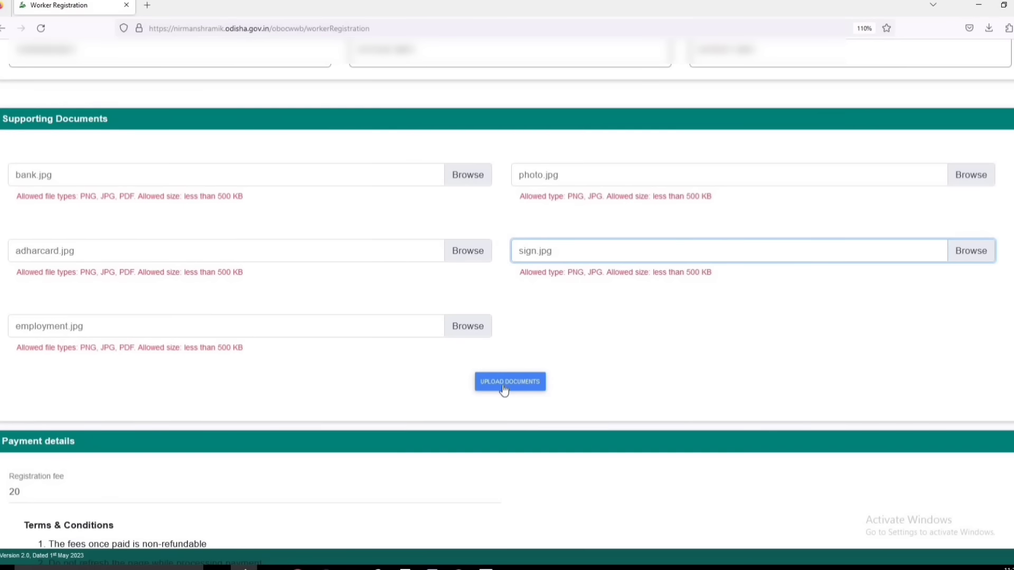
Upload bank.jpg, photo.jpg, adharcard.jpg, sign.jpg and employment.jpg, then dismiss the success alert
left_click(503, 385)
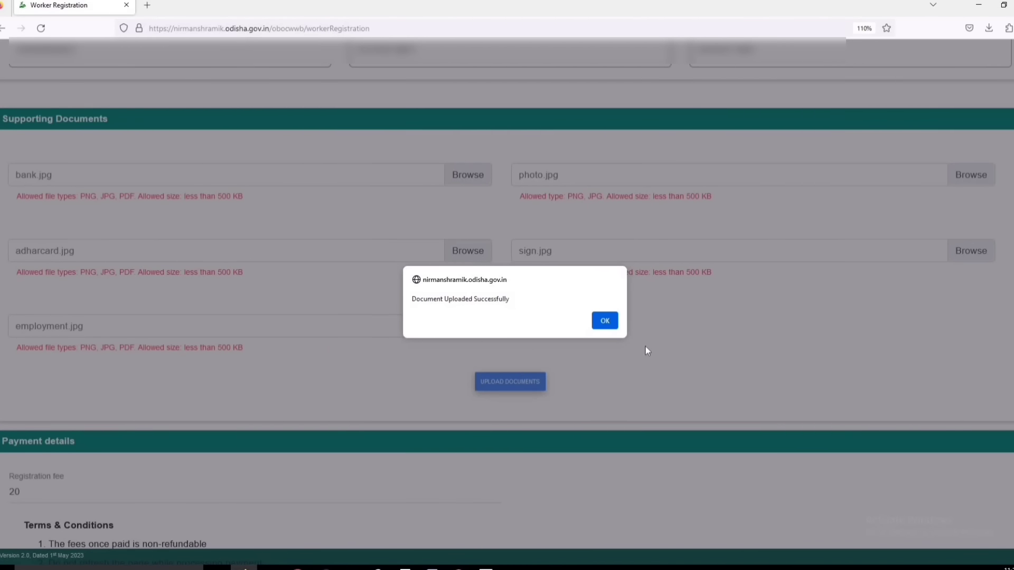
left_click(605, 321)
Scroll past the Attachment table down to Payment details and Terms & Conditions
scroll(605, 322, "down", 2)
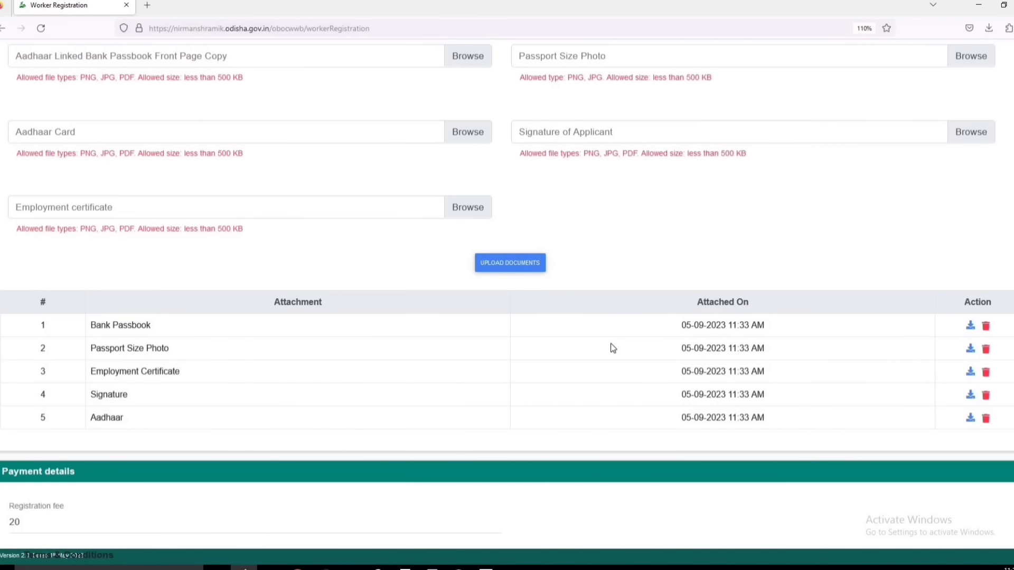
scroll(543, 315, "down", 2)
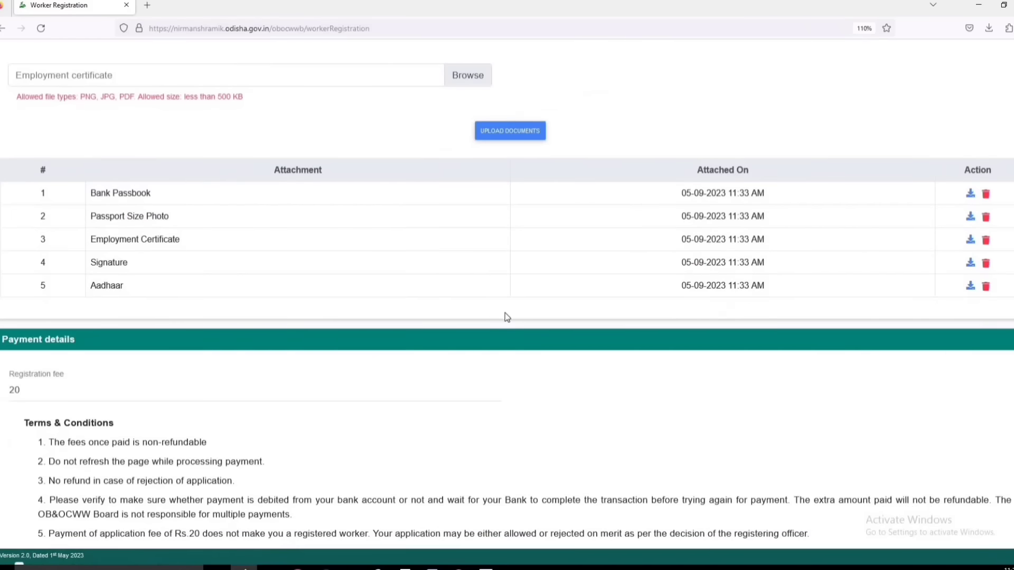
scroll(504, 312, "down", 1)
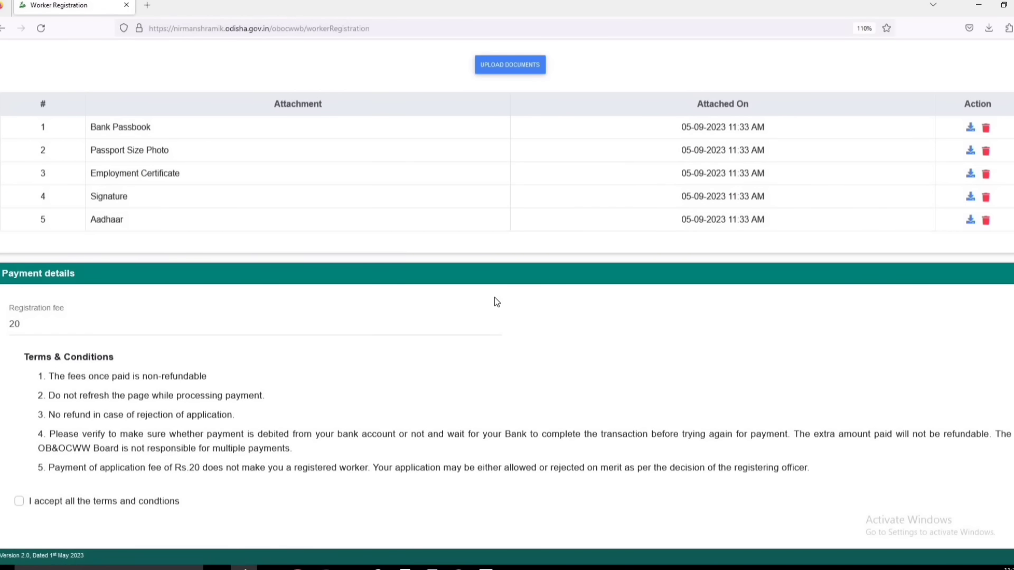
scroll(497, 302, "down", 3)
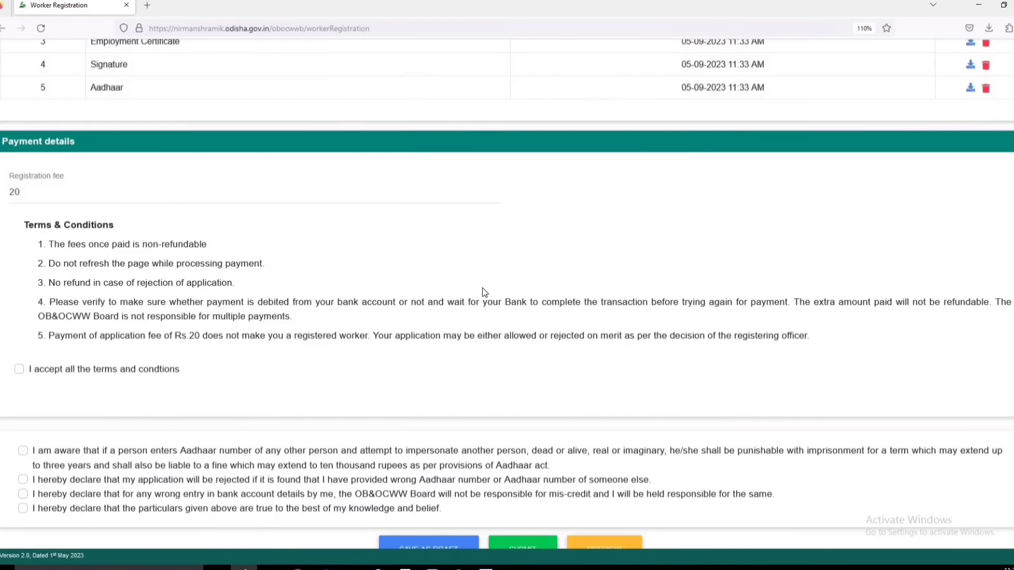
scroll(482, 289, "down", 1)
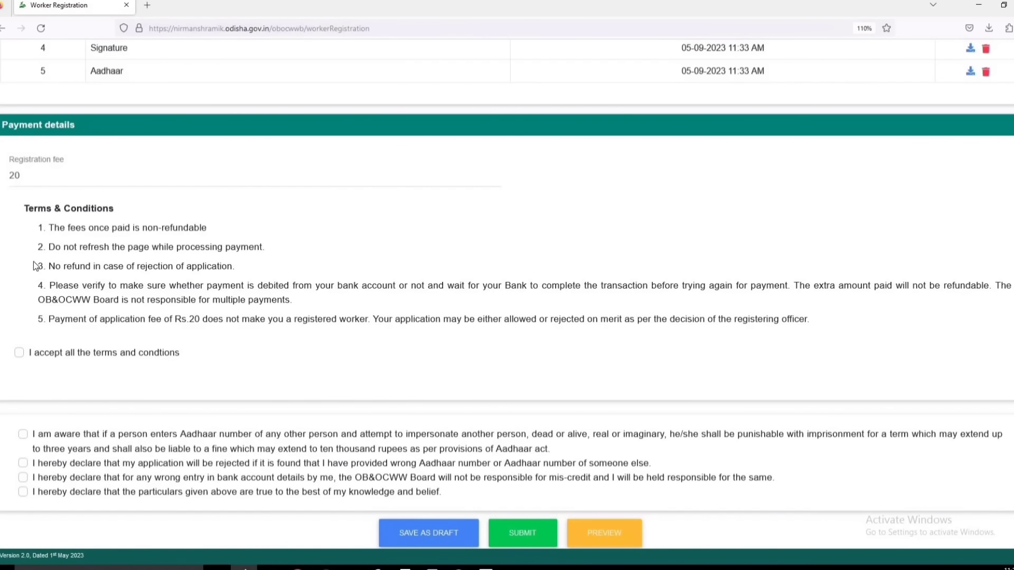
Accept all terms and conditions and proceed to pay the ₹20 fee on SBI ePay Lite
left_click(20, 354)
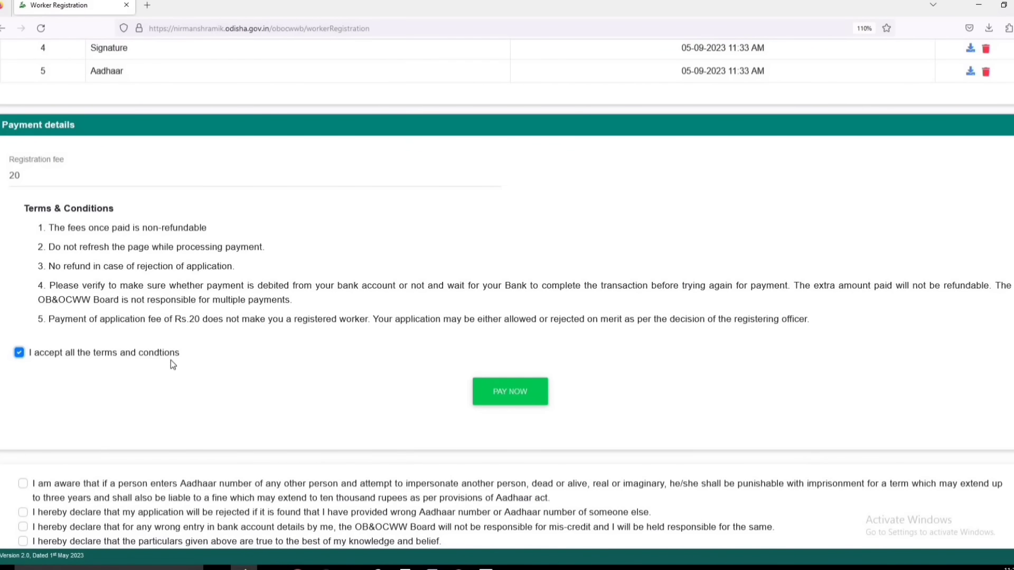
left_click(511, 393)
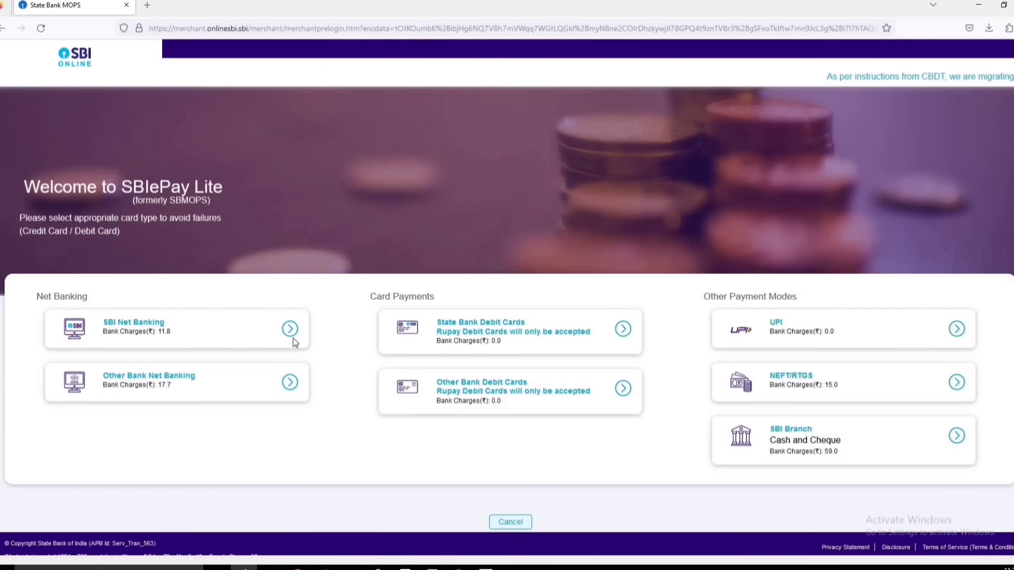
Pay the fee by UPI QR code and return to the welfare board registration form
left_click(960, 331)
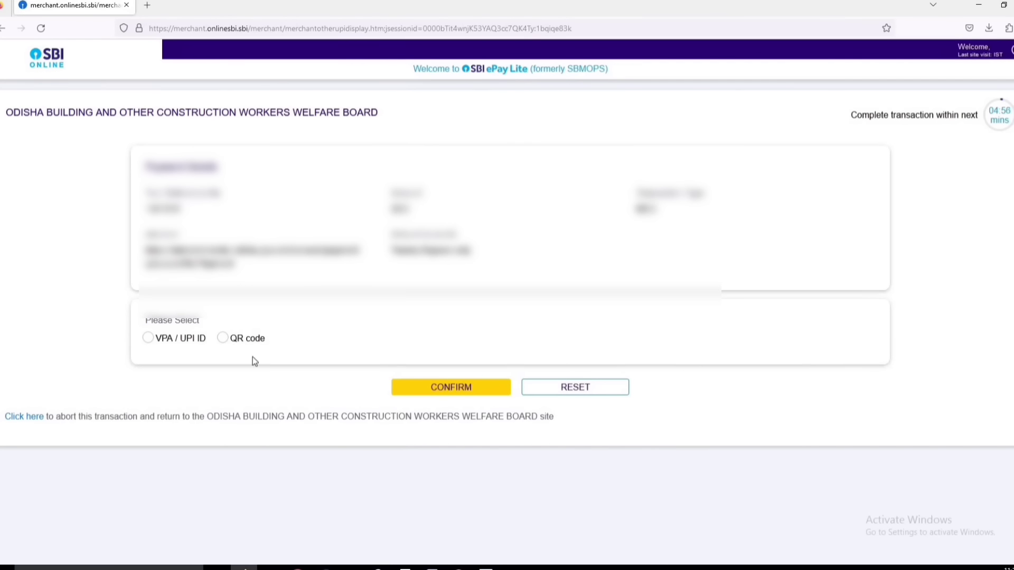
left_click(223, 338)
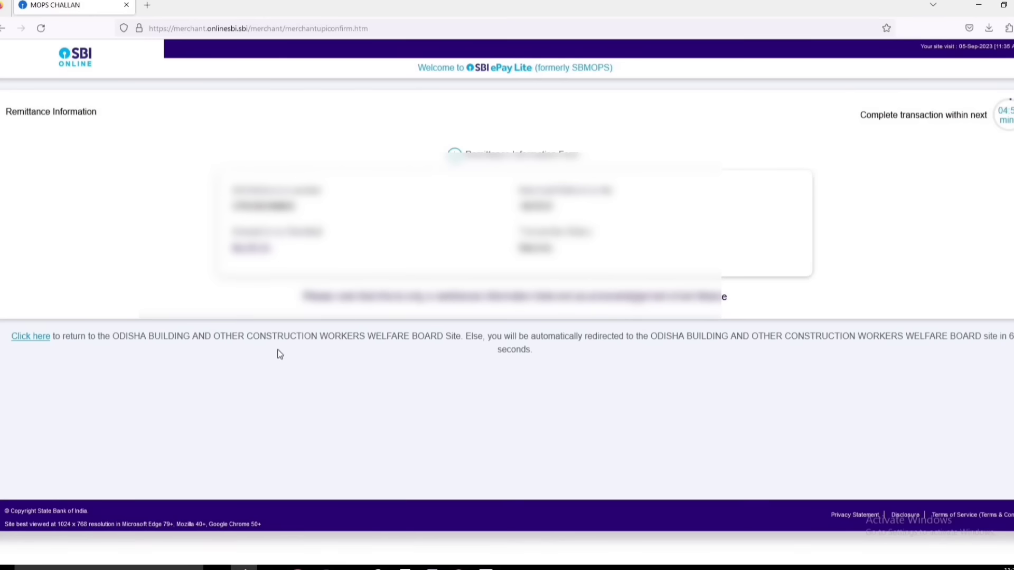
left_click(30, 337)
left_click(23, 241)
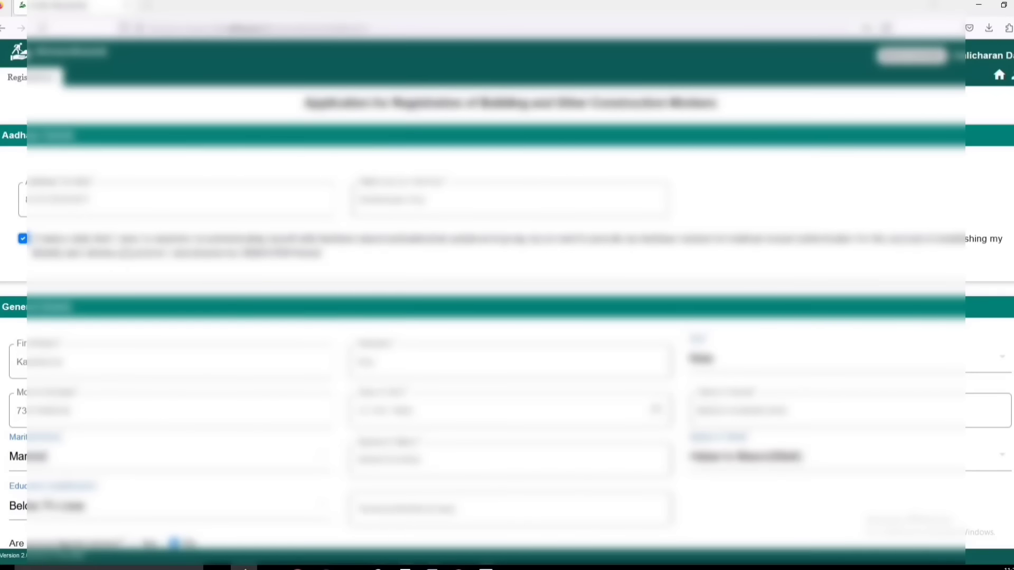
Tick the four declaration checkboxes below Payment details and submit the application
scroll(293, 220, "down", 10)
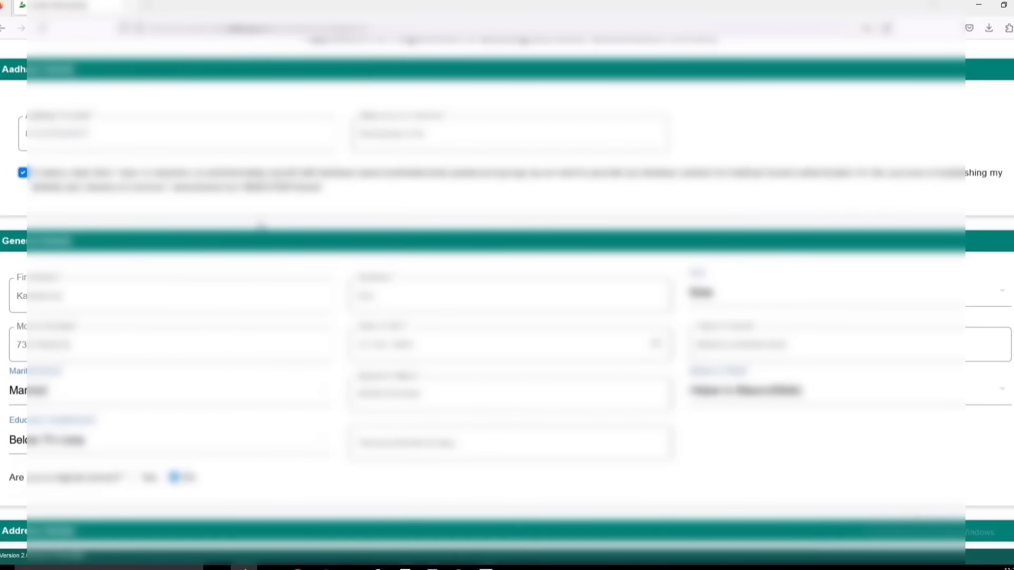
scroll(294, 220, "down", 15)
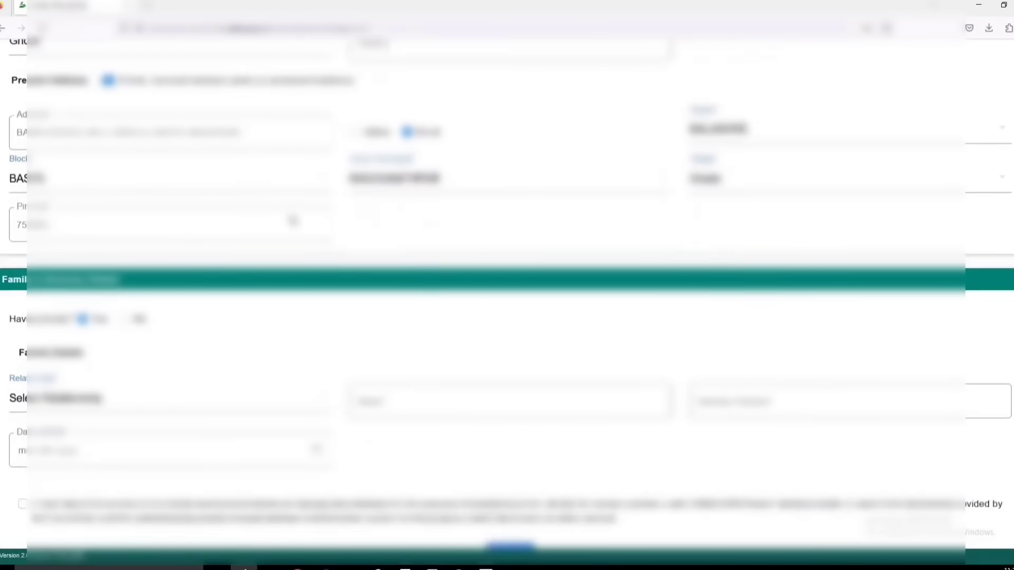
scroll(293, 220, "down", 12)
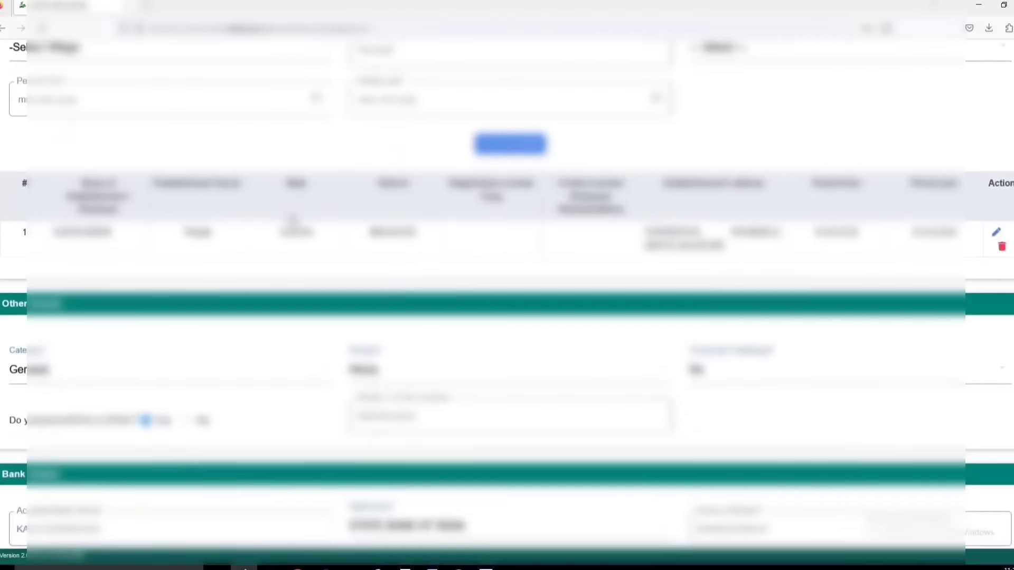
scroll(293, 218, "down", 12)
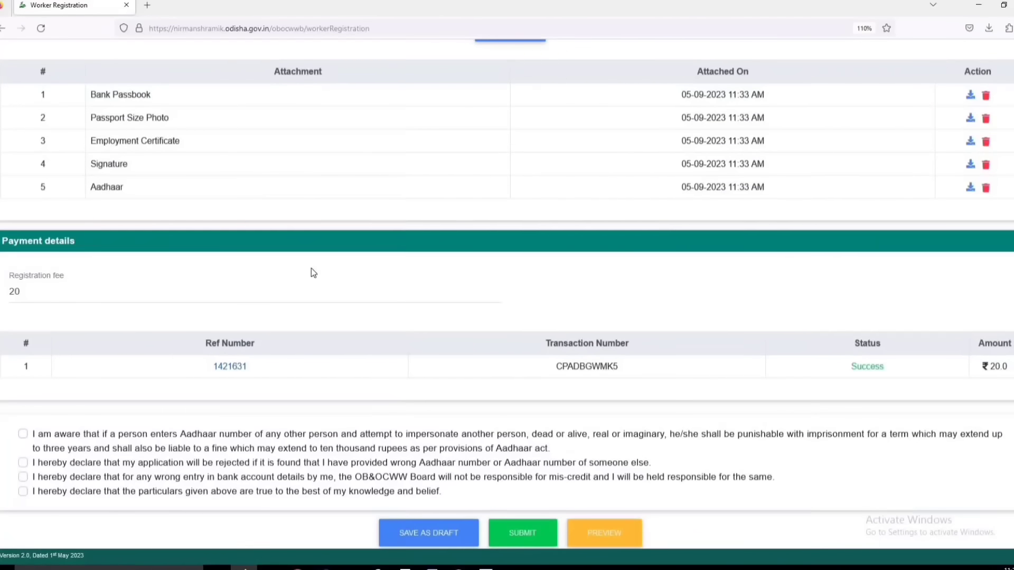
left_click(23, 435)
left_click(23, 463)
left_click(23, 478)
left_click(23, 492)
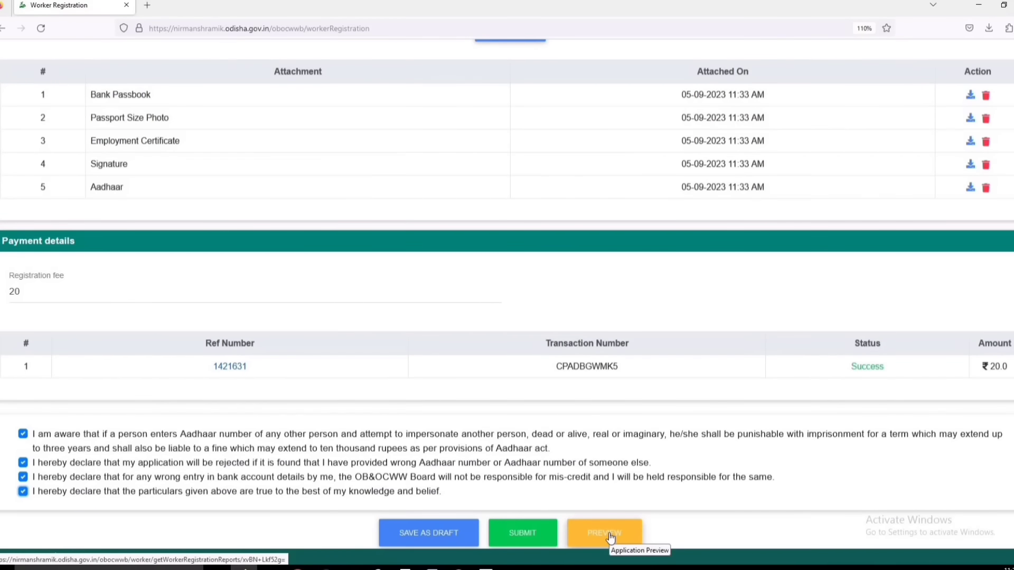
left_click(522, 537)
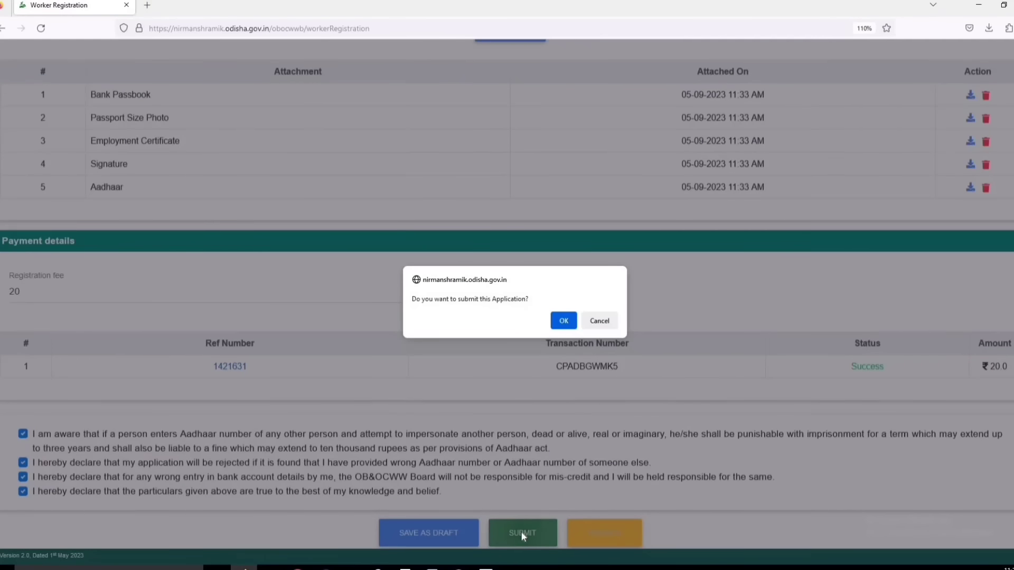
Confirm submission and scroll through the Application preview PDF to page 4
left_click(564, 320)
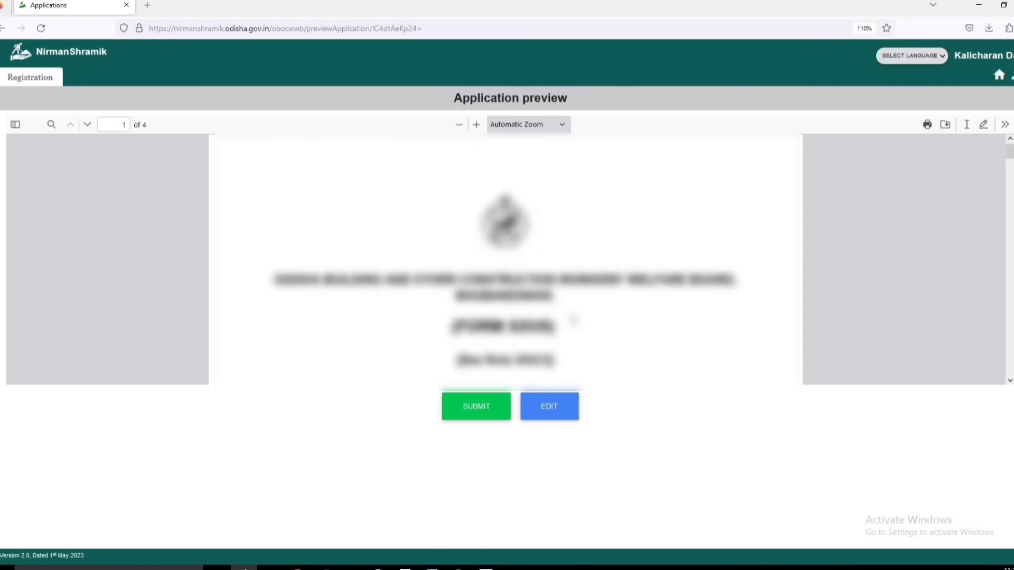
scroll(574, 321, "down", 10)
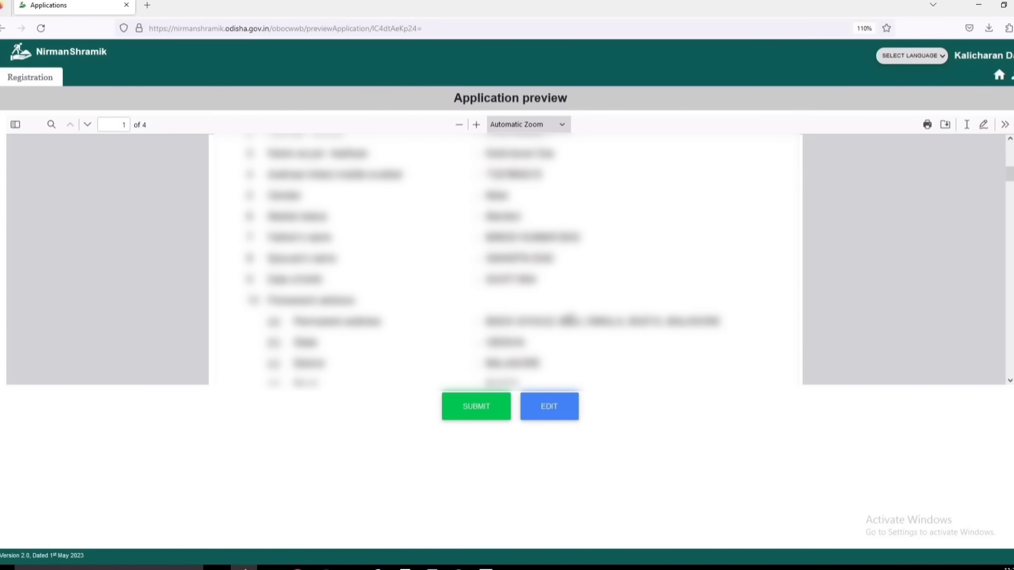
scroll(572, 319, "down", 5)
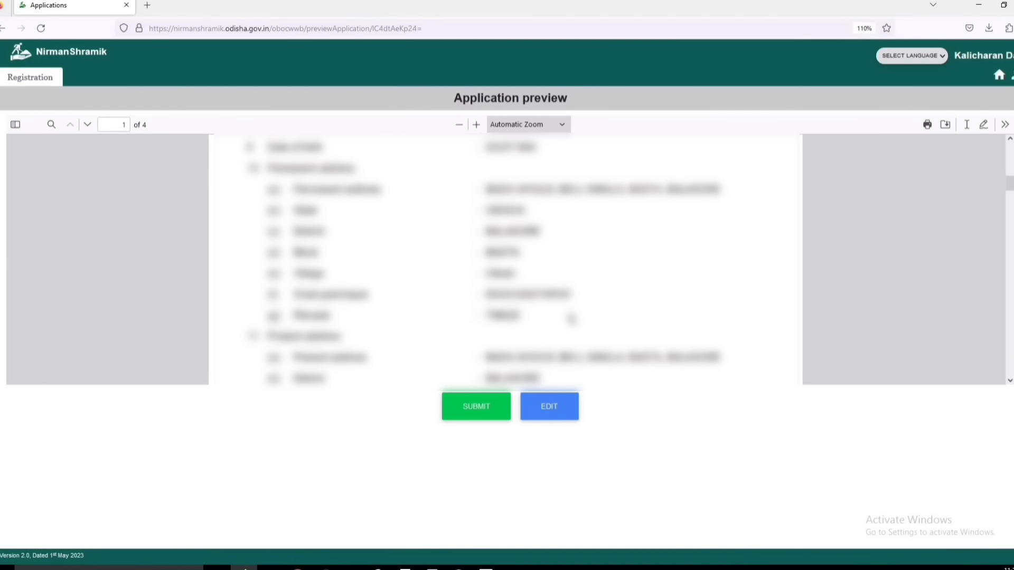
scroll(571, 318, "down", 10)
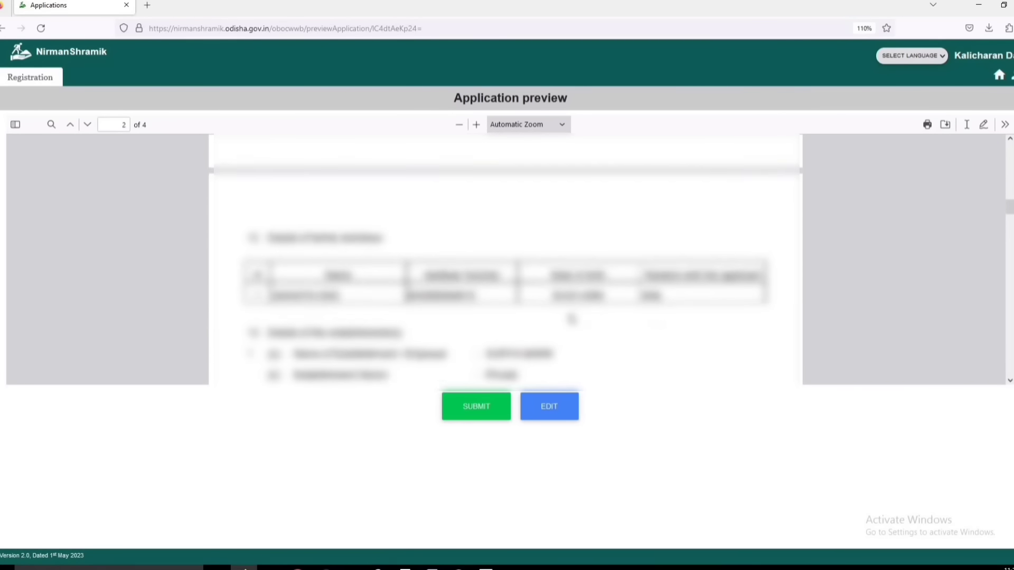
scroll(572, 319, "up", 5)
scroll(571, 319, "down", 20)
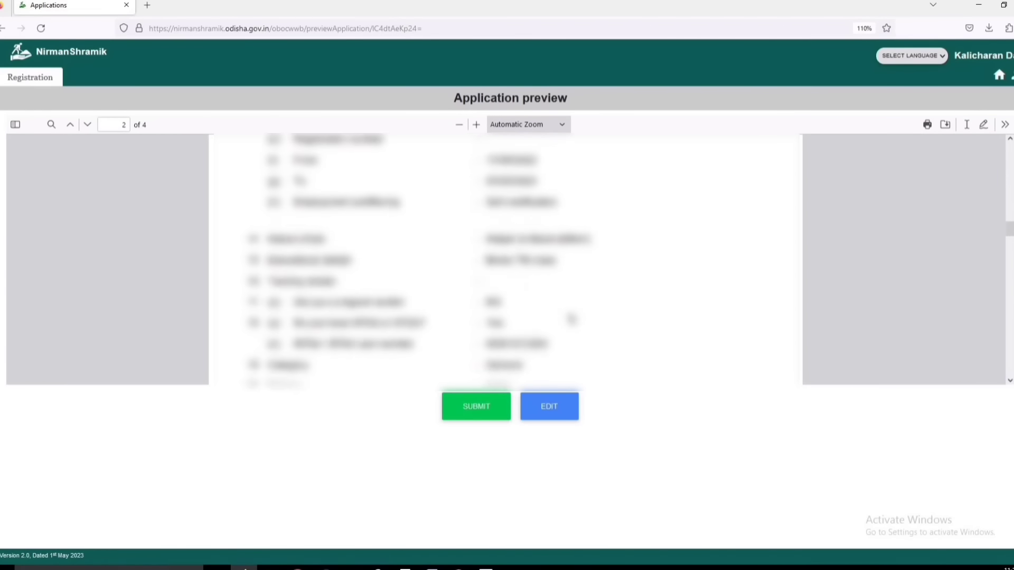
scroll(571, 319, "down", 20)
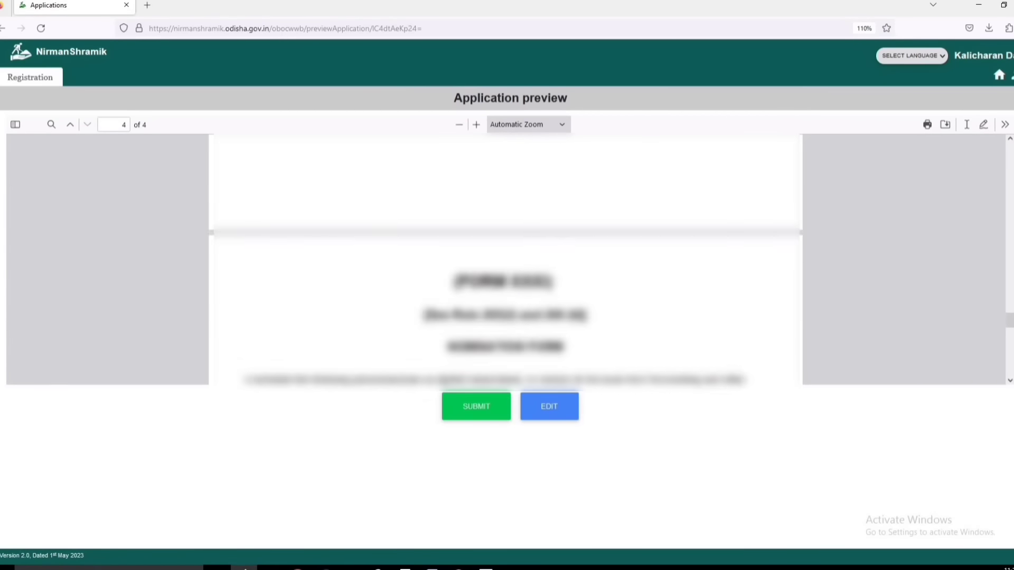
scroll(572, 319, "down", 3)
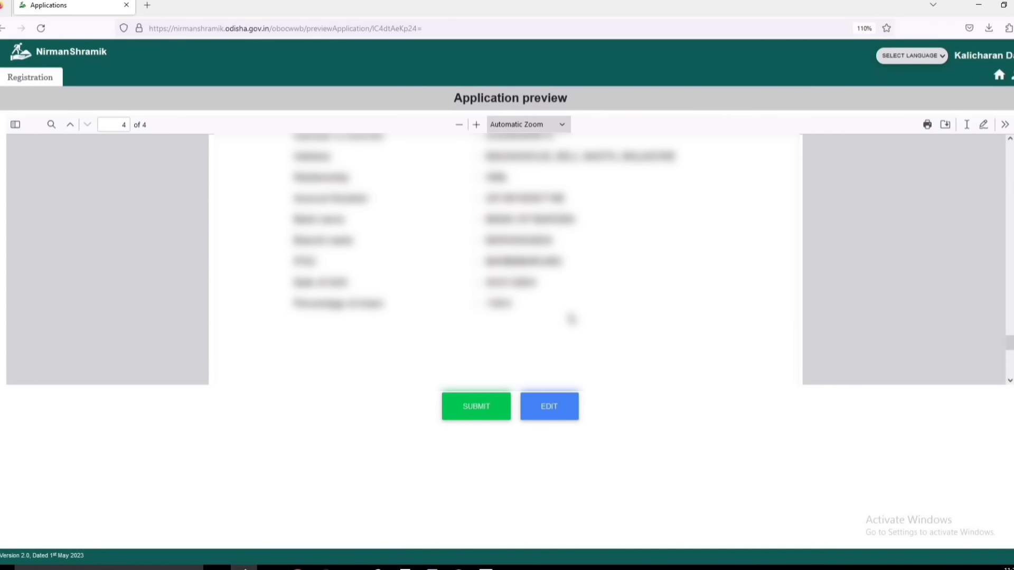
scroll(572, 319, "down", 3)
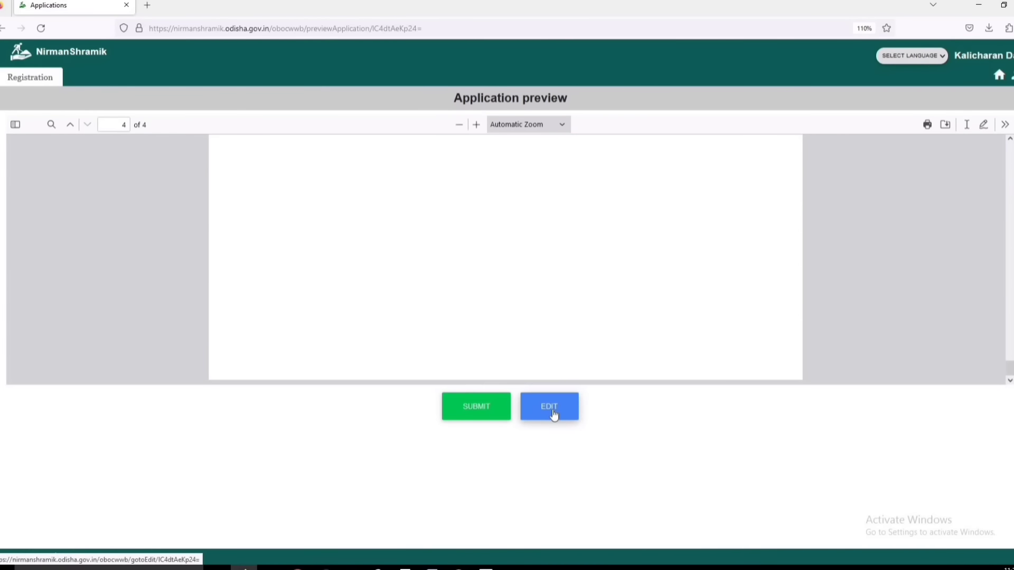
Submit and confirm the application, then open its Registration of construction worker entry
left_click(474, 411)
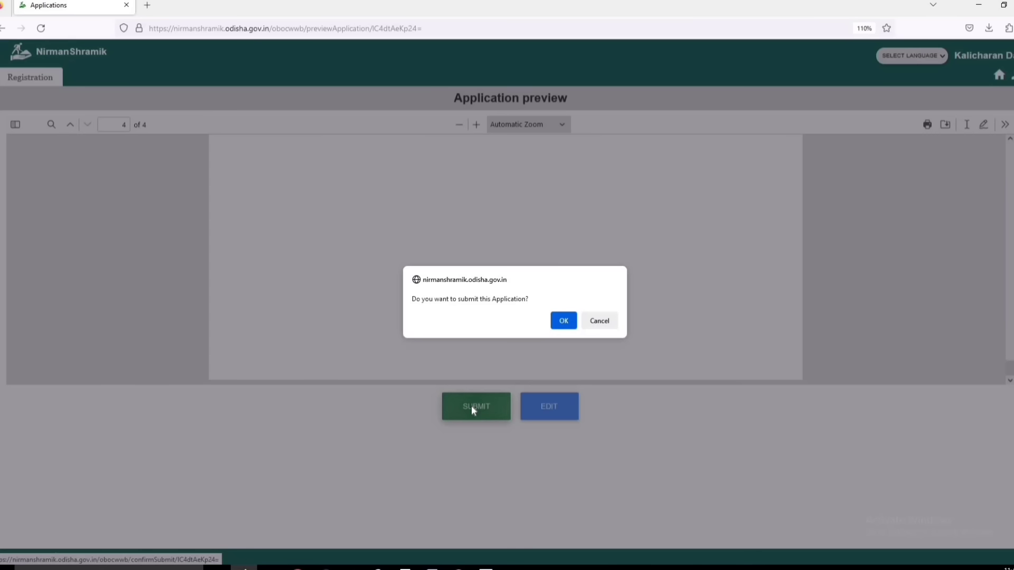
left_click(563, 321)
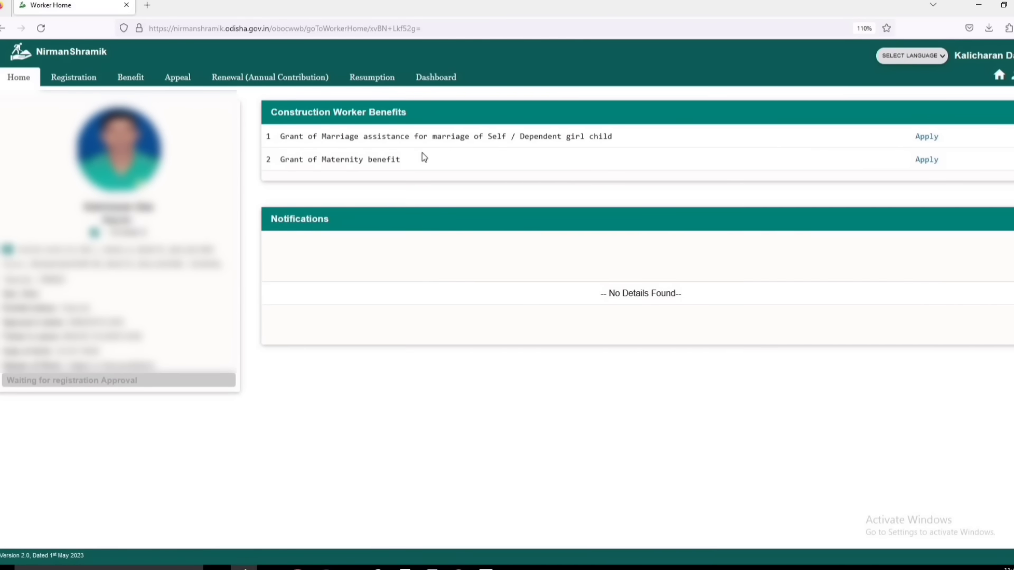
left_click(78, 79)
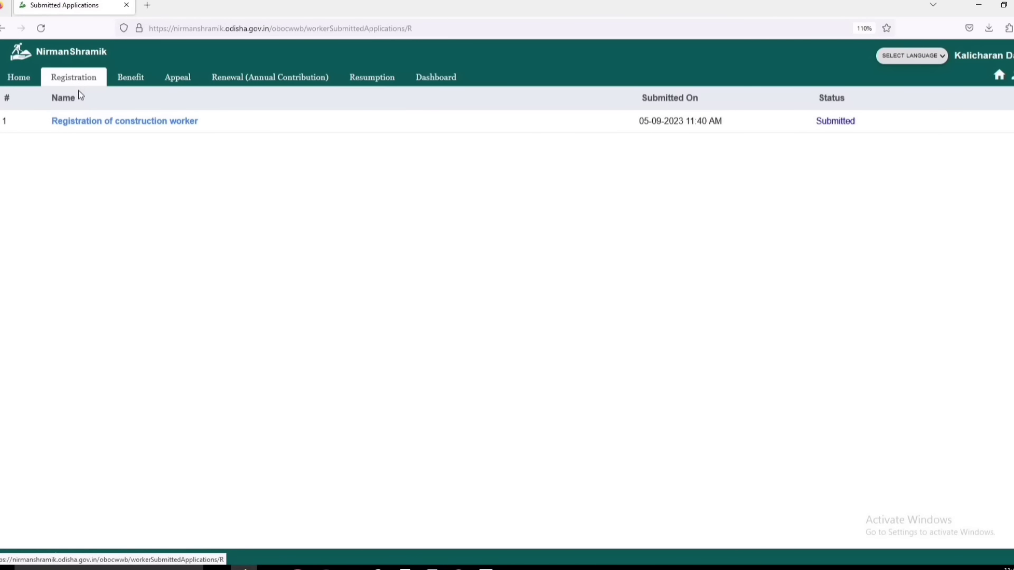
left_click(125, 126)
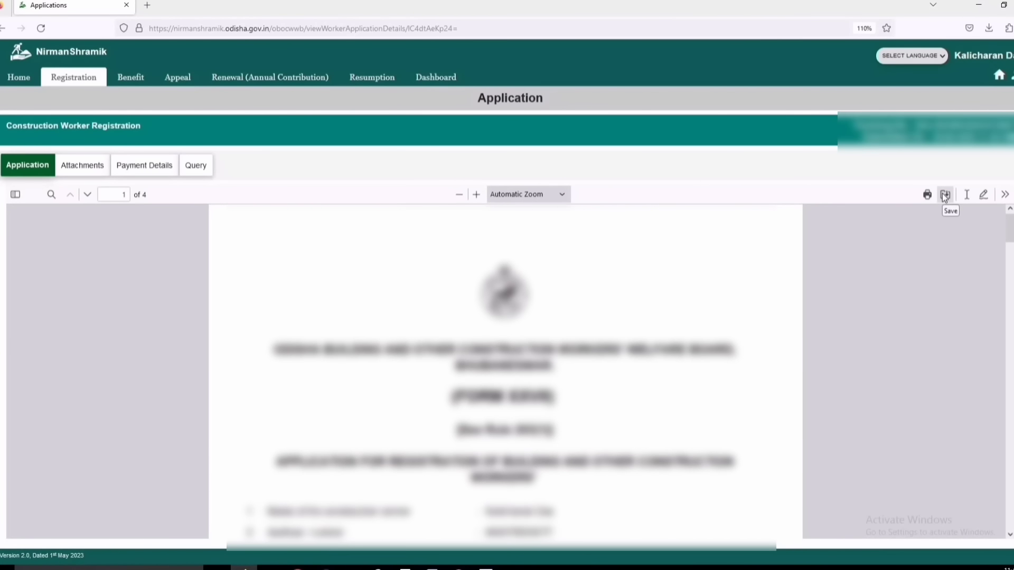
Review the five attachments, the ₹20 fee payment record and any queries, then view the dashboard
left_click(83, 168)
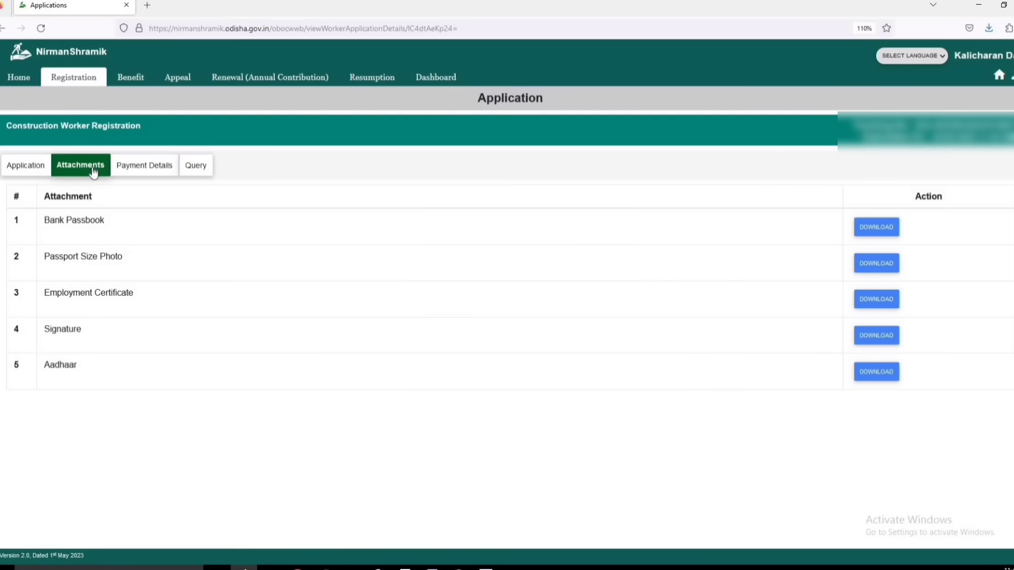
left_click(145, 168)
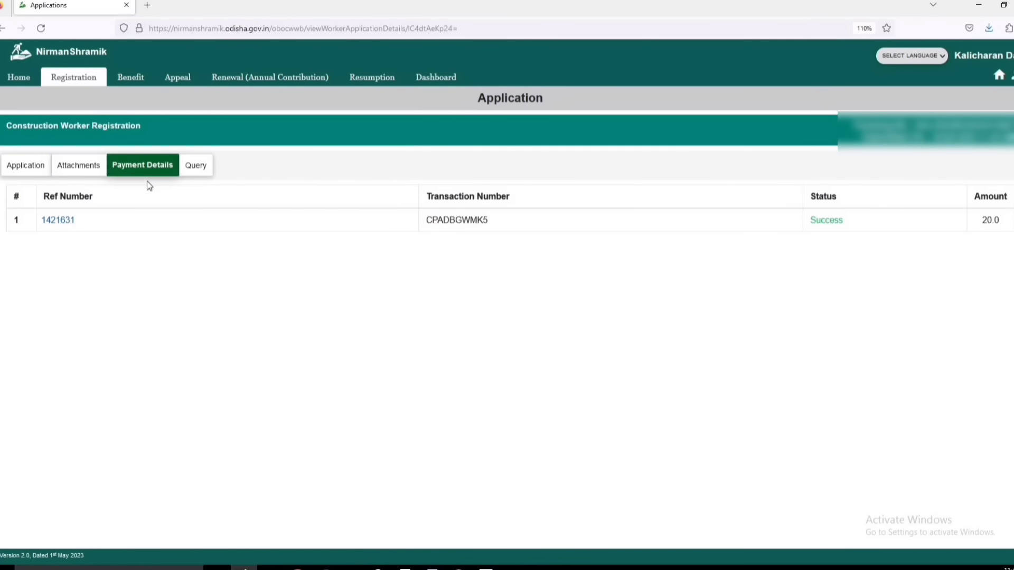
left_click(196, 168)
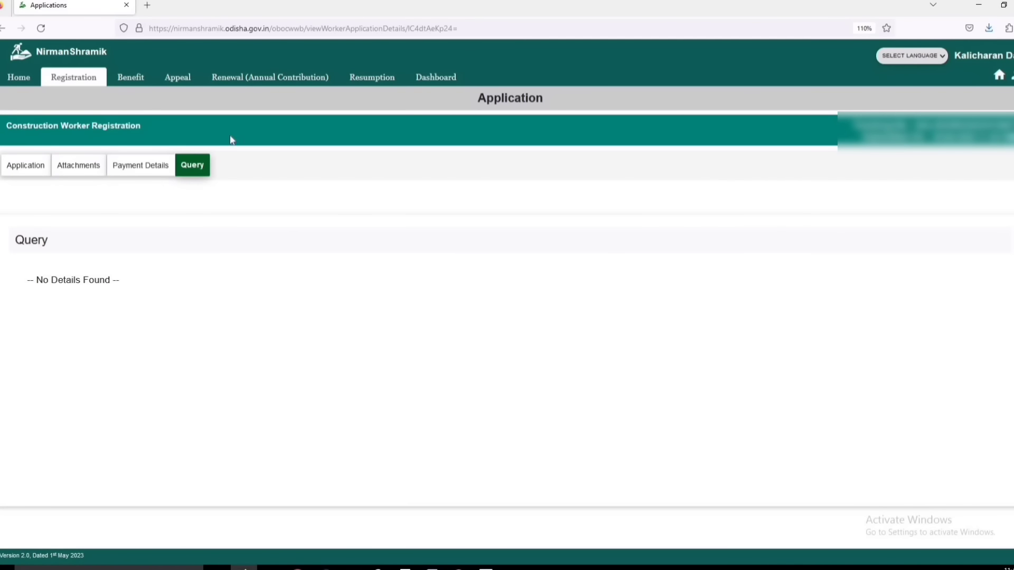
left_click(444, 81)
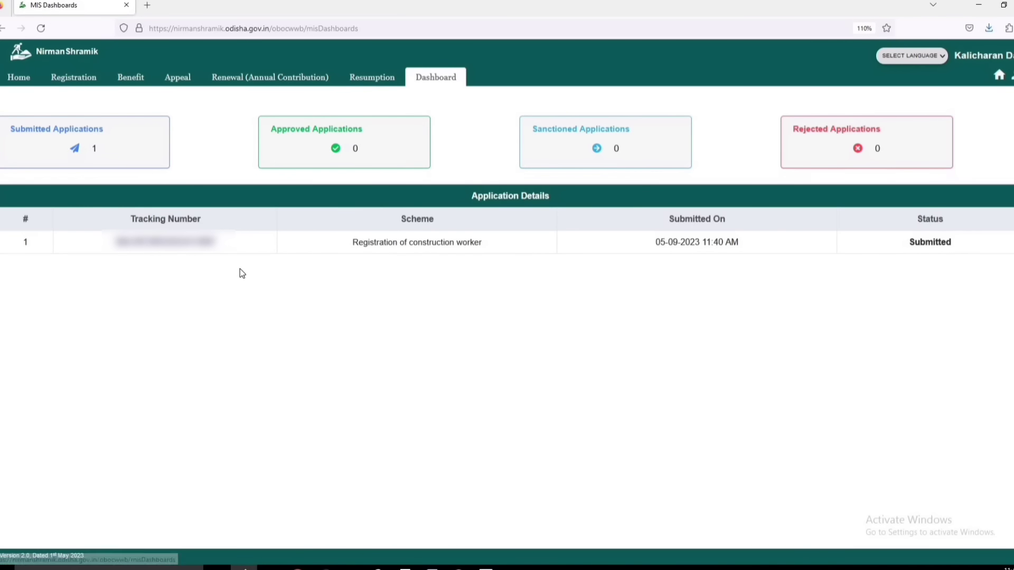
Highlight the application's tracking number in dashboard row 1, then clear the selection
left_click_drag(111, 251, 215, 254)
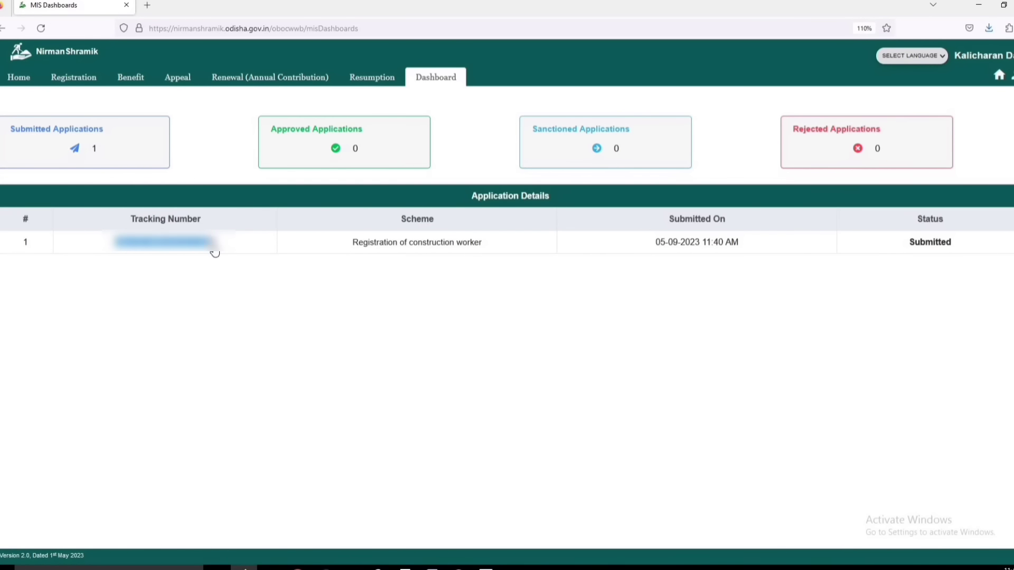
left_click(176, 256)
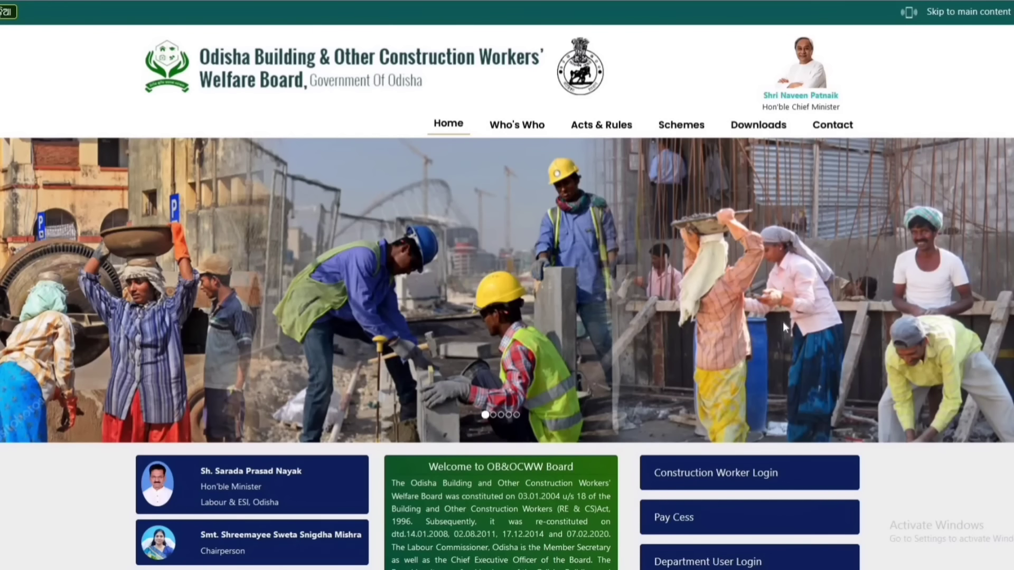
scroll(814, 307, "down", 3)
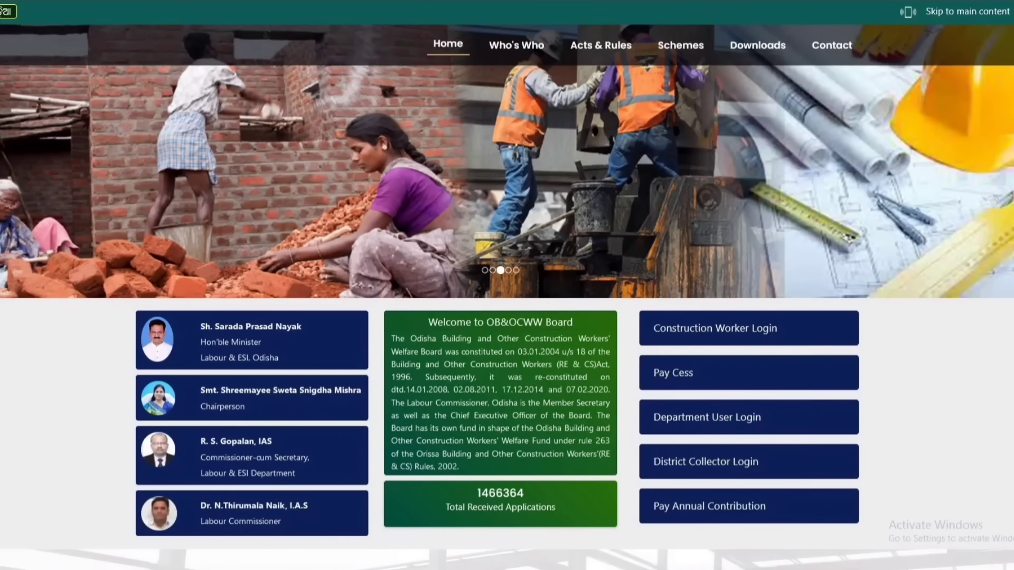
scroll(507, 295, "up", 3)
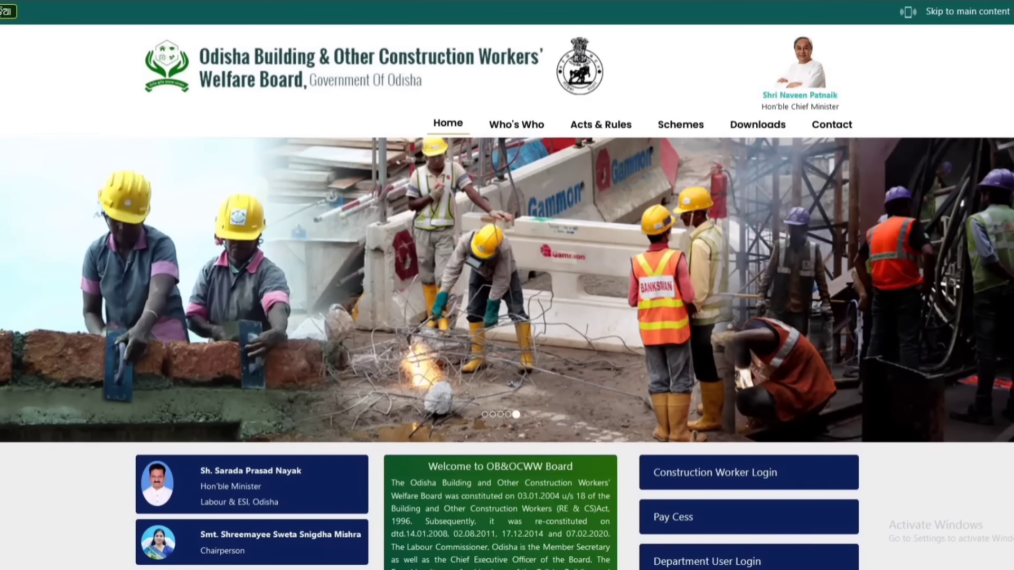
scroll(507, 296, "down", 10)
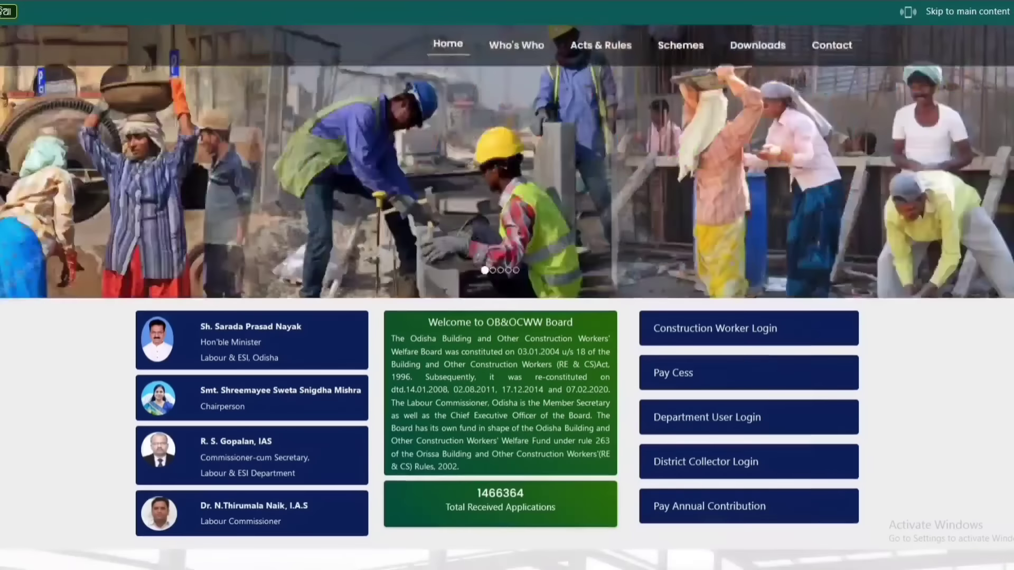
scroll(507, 286, "down", 3)
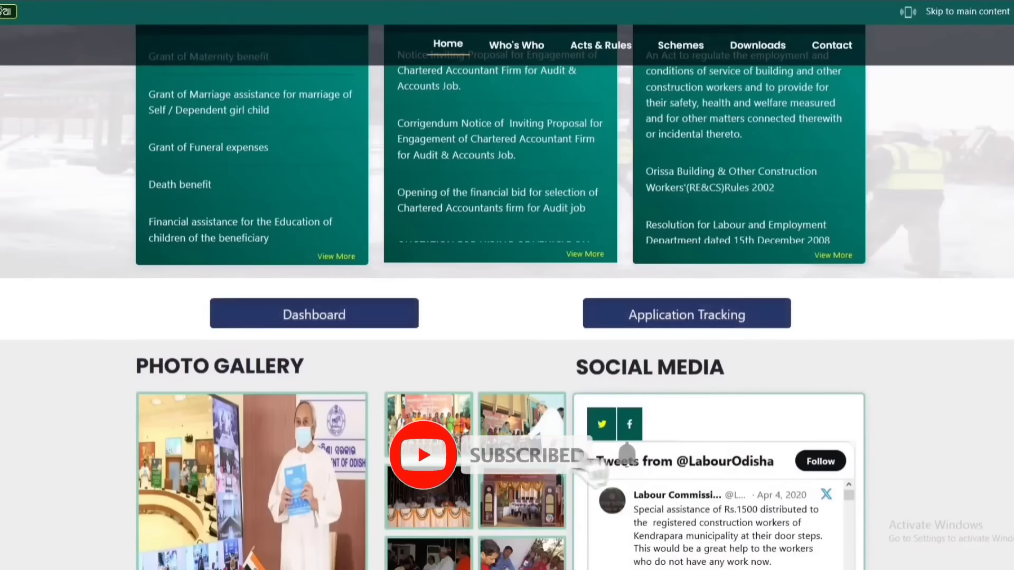
scroll(507, 285, "down", 2)
scroll(507, 286, "down", 8)
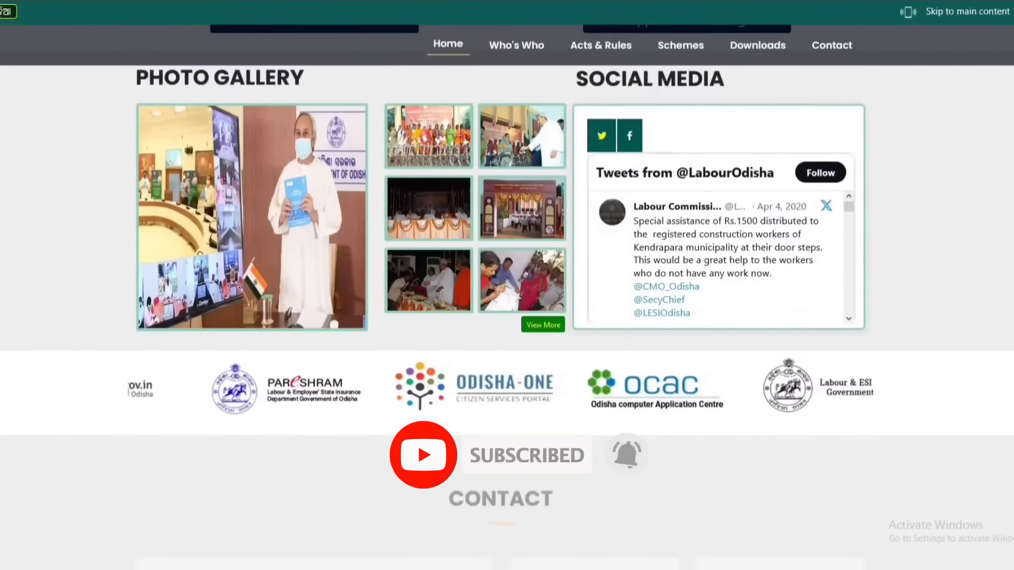
scroll(507, 286, "down", 3)
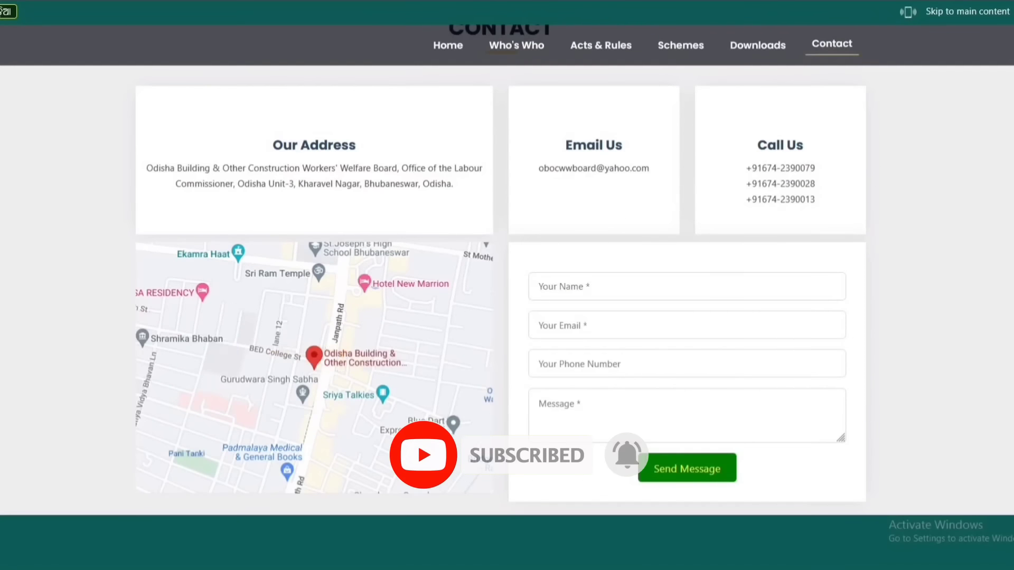
scroll(507, 285, "up", 1)
scroll(507, 285, "up", 20)
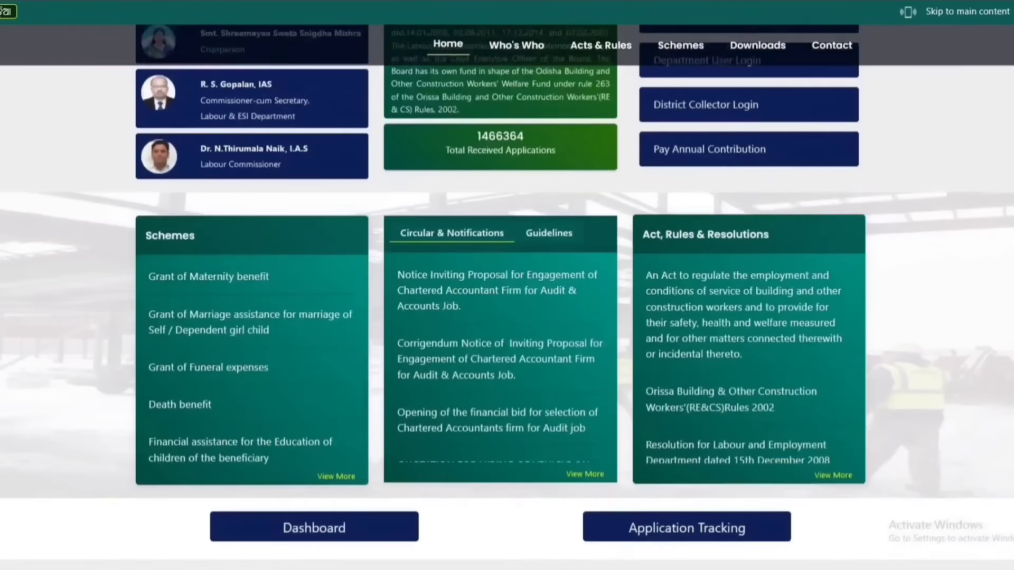